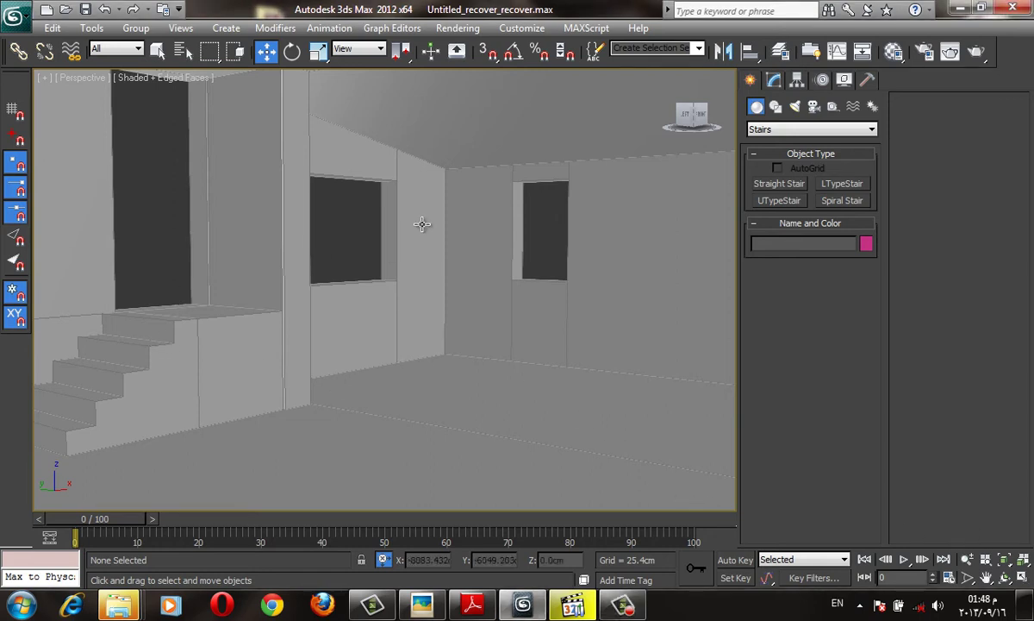
Frame the whole room and select the AEC Extended geometry category
scroll(427, 229, down, 3)
mouse_move(471, 291)
middle_down()
mouse_move(485, 318)
mouse_move(475, 280)
mouse_move(662, 174)
middle_up()
scroll(479, 282, up, 2)
click(776, 107)
click(811, 129)
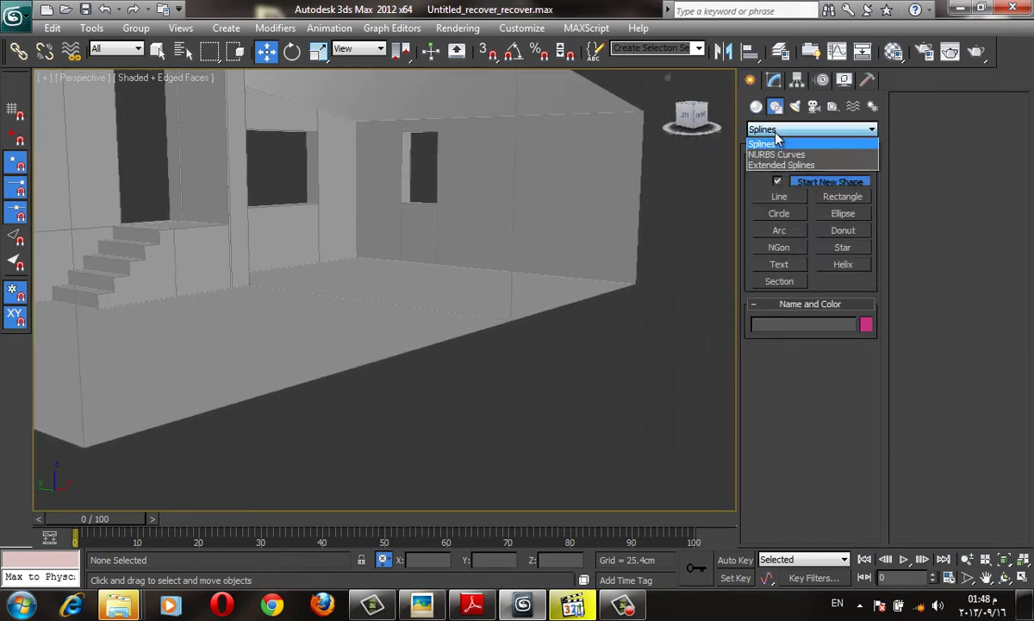
click(776, 138)
click(757, 107)
click(811, 130)
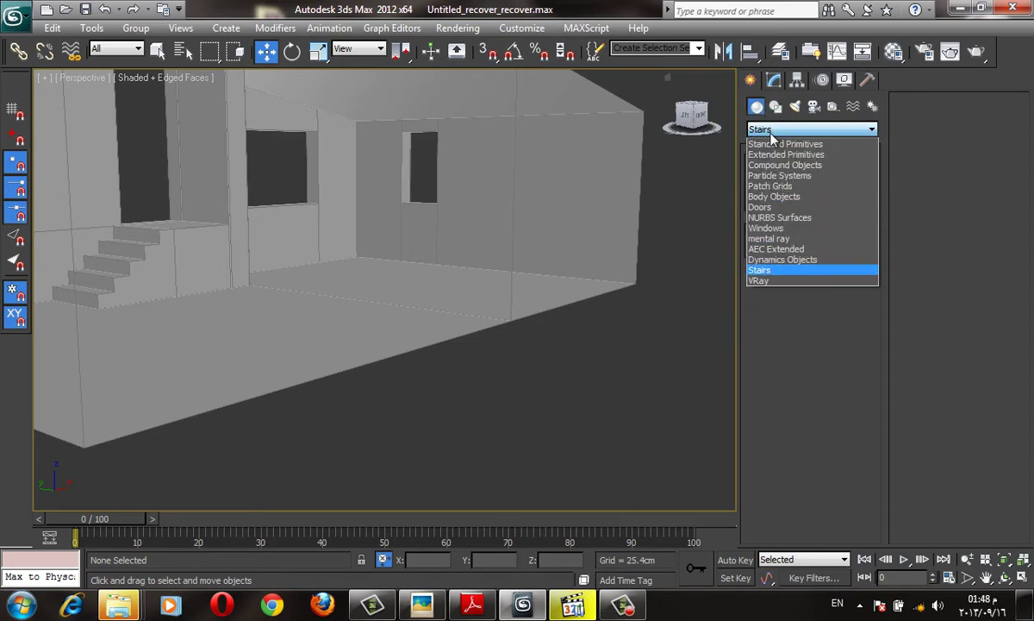
click(790, 249)
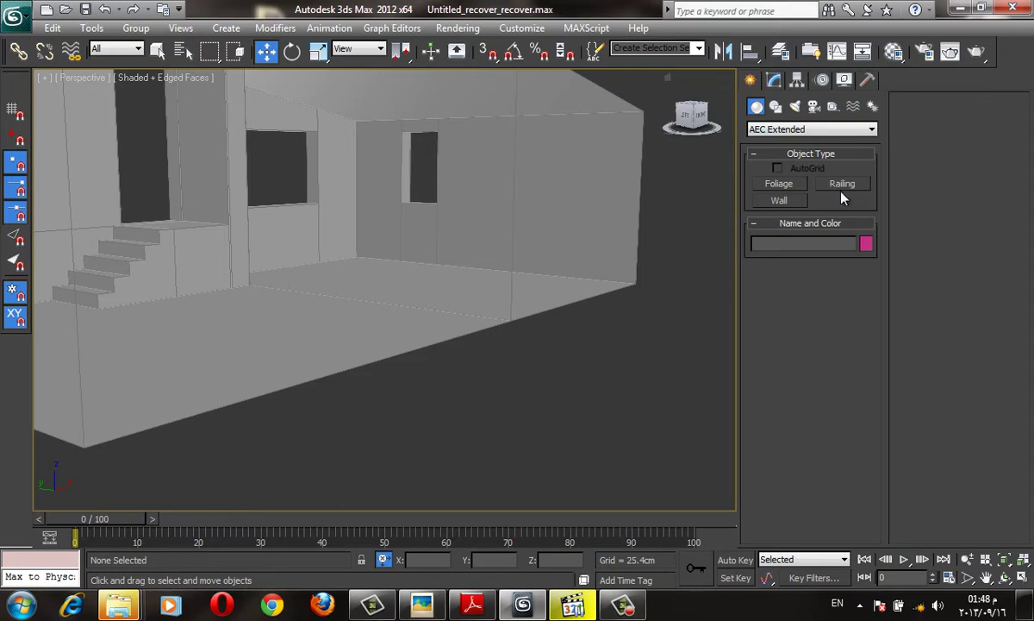
Draw the arc spline Arc001 in empty space beside the room
alt+middle_drag(558, 259, 535, 304)
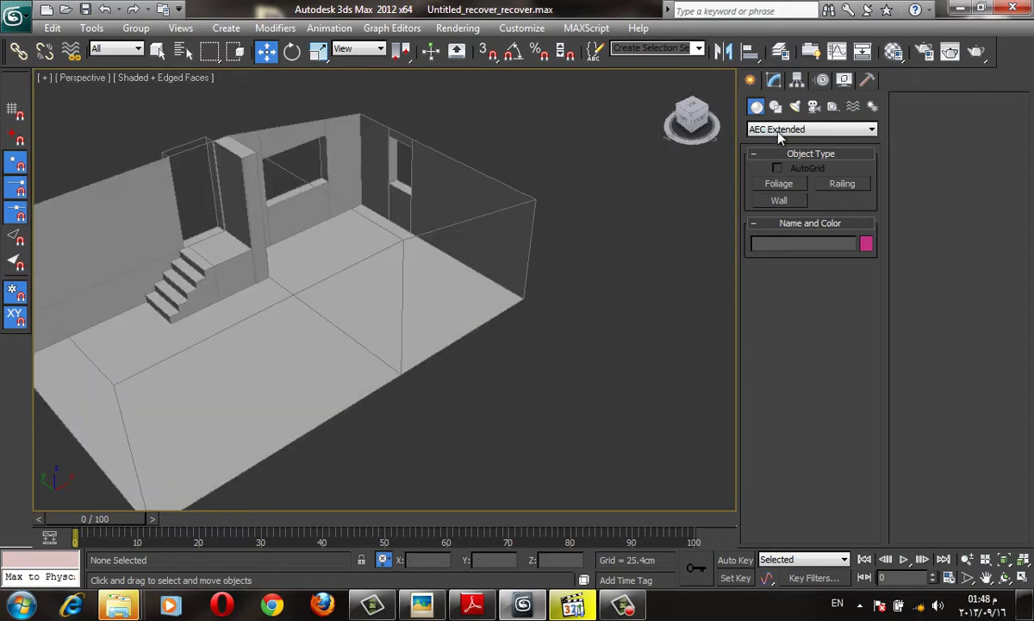
click(775, 107)
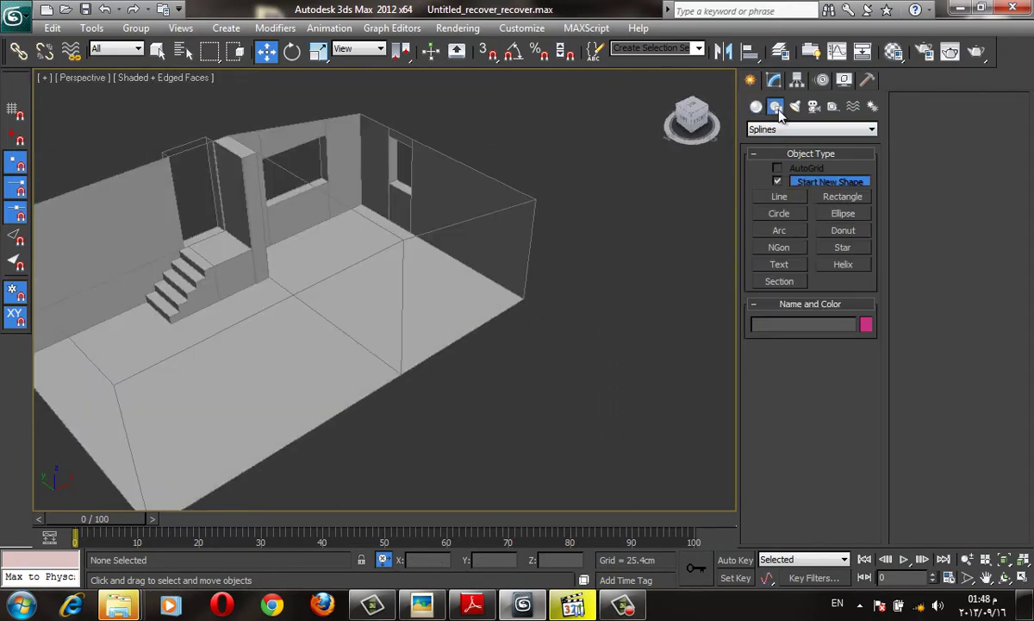
click(787, 231)
scroll(683, 294, down, 3)
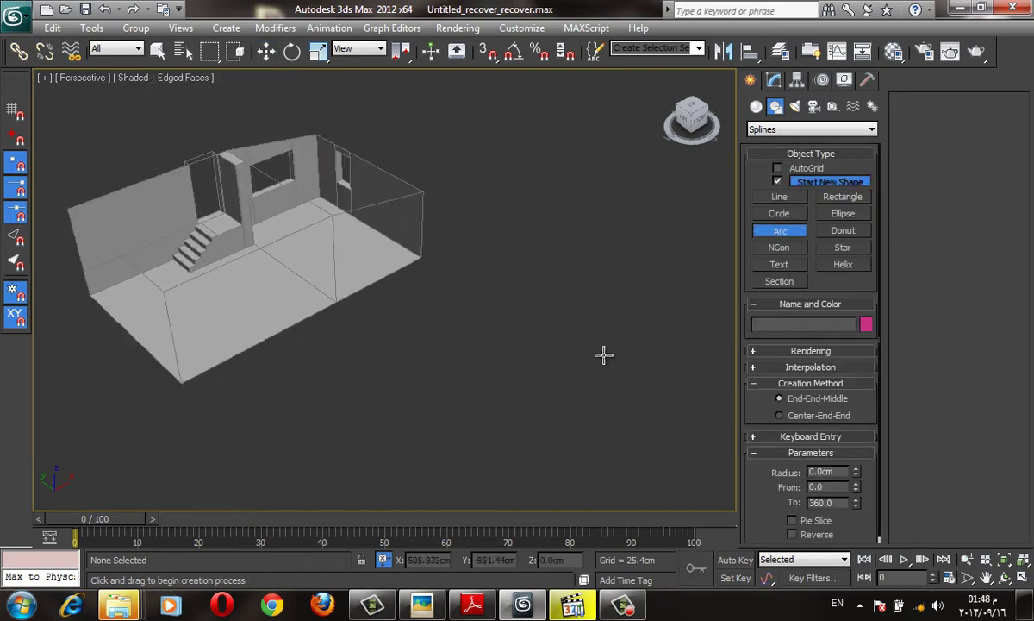
drag(605, 353, 526, 286)
click(558, 328)
key(w)
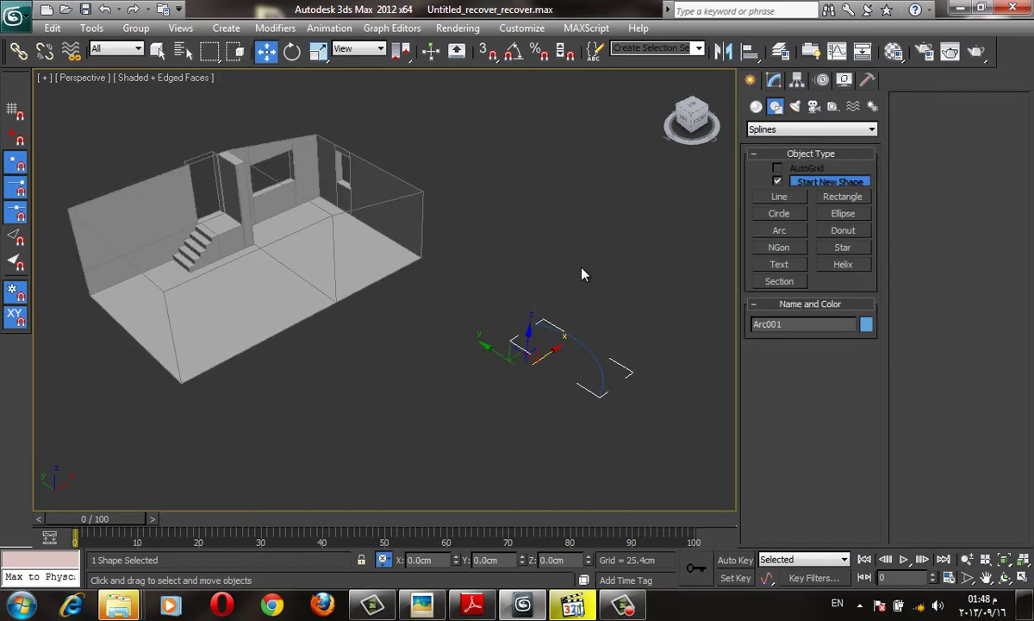
scroll(584, 272, up, 2)
scroll(534, 252, up, 2)
mouse_move(532, 258)
middle_down()
mouse_move(203, 224)
mouse_move(328, 268)
mouse_move(332, 221)
mouse_move(449, 336)
middle_up()
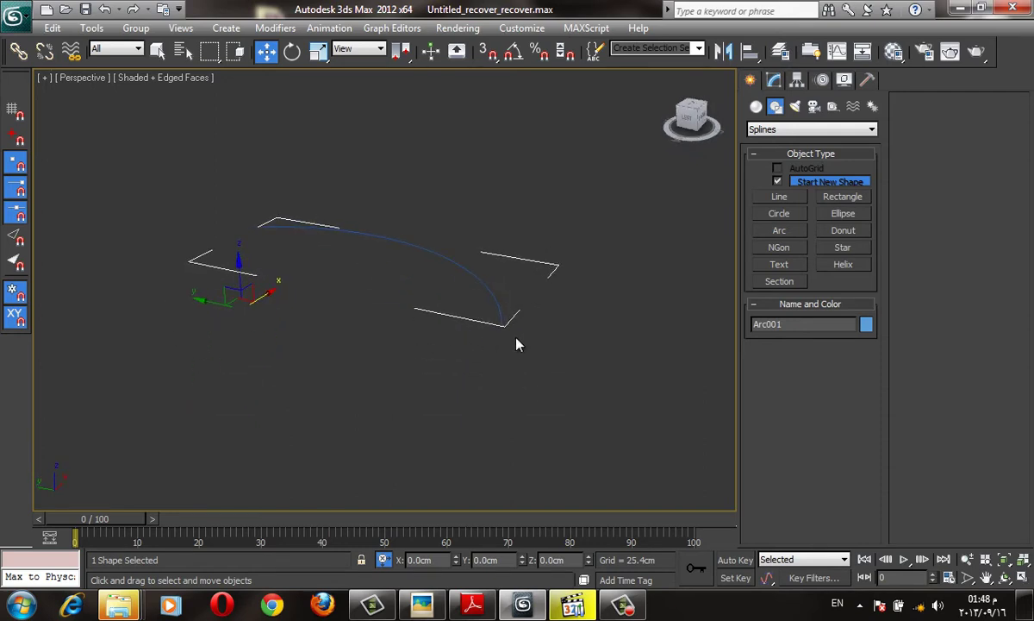
Create an AEC railing that uses Arc001 as its path
click(756, 106)
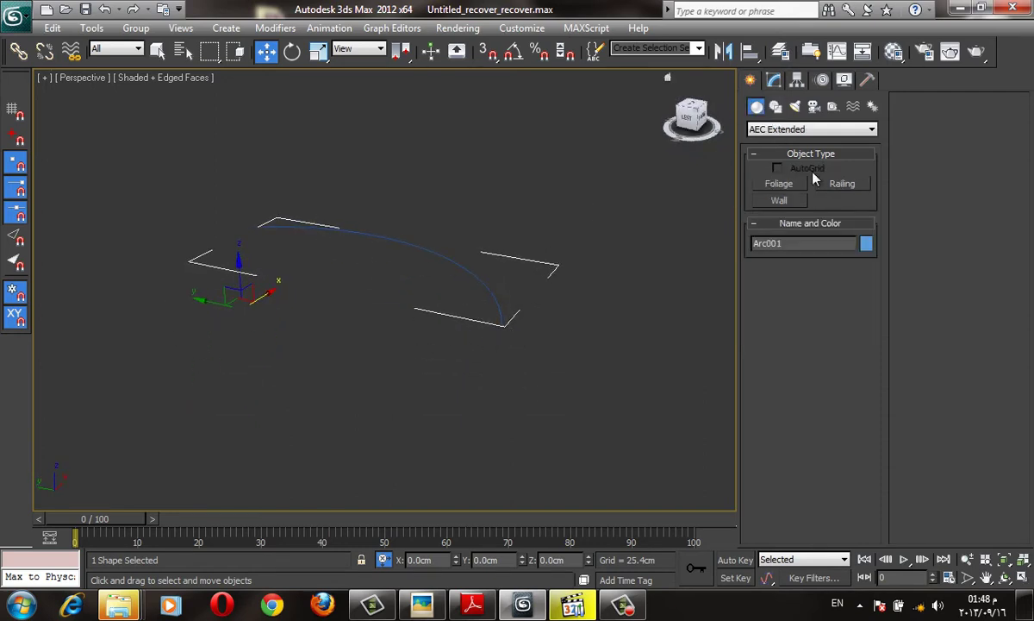
click(842, 186)
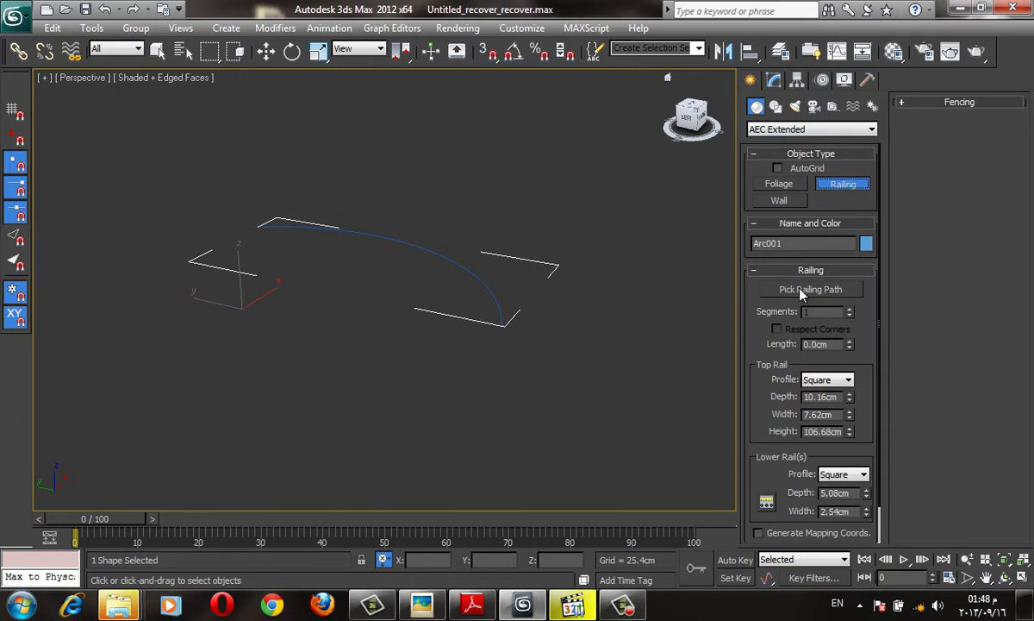
click(826, 291)
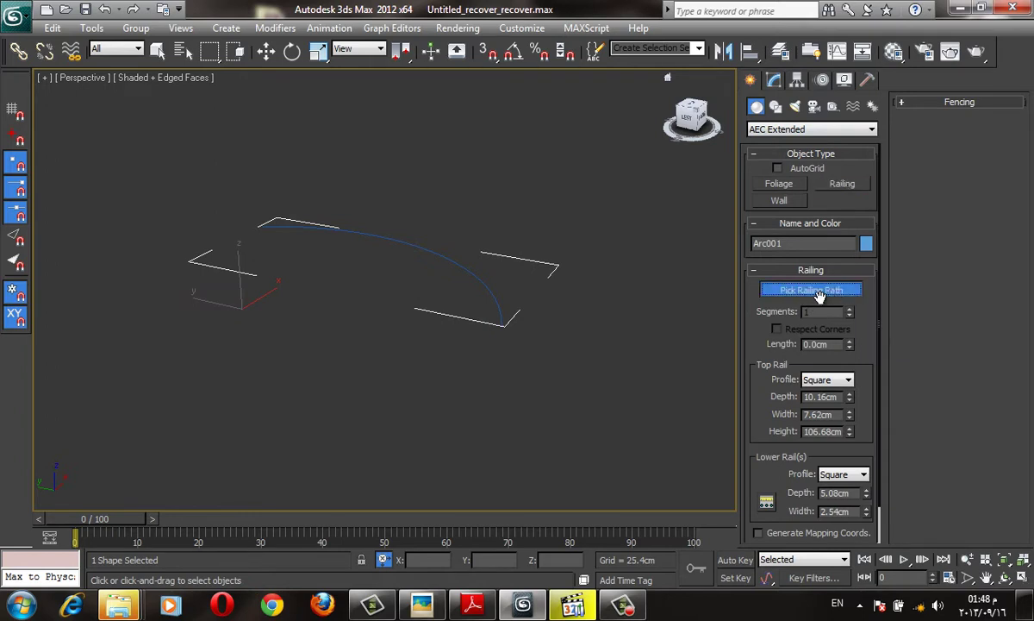
click(467, 264)
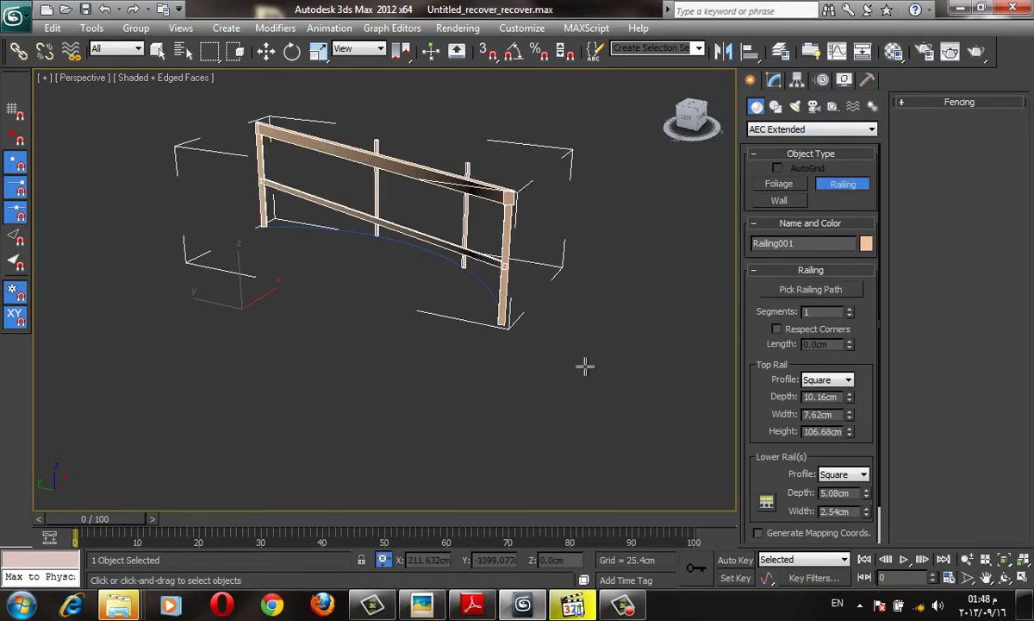
mouse_move(585, 365)
alt+middle_down()
mouse_move(536, 344)
mouse_move(502, 345)
mouse_move(437, 377)
mouse_move(540, 443)
mouse_move(859, 156)
alt+middle_up()
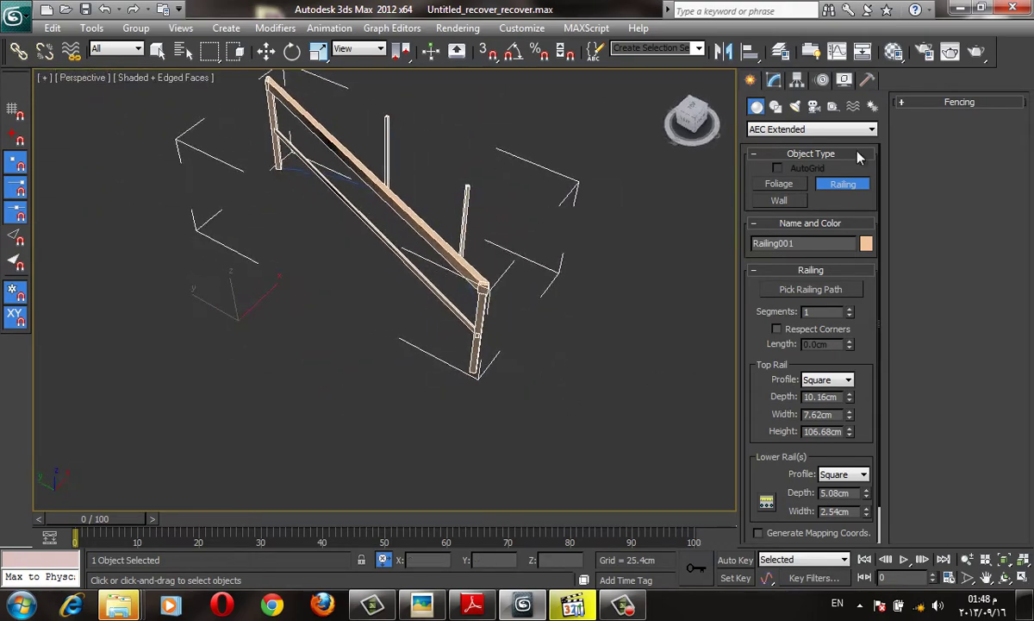
Raise the railing's Segments to 13 so it follows the arc
click(774, 79)
key(w)
mouse_move(514, 167)
alt+middle_down()
mouse_move(429, 233)
mouse_move(447, 346)
alt+middle_up()
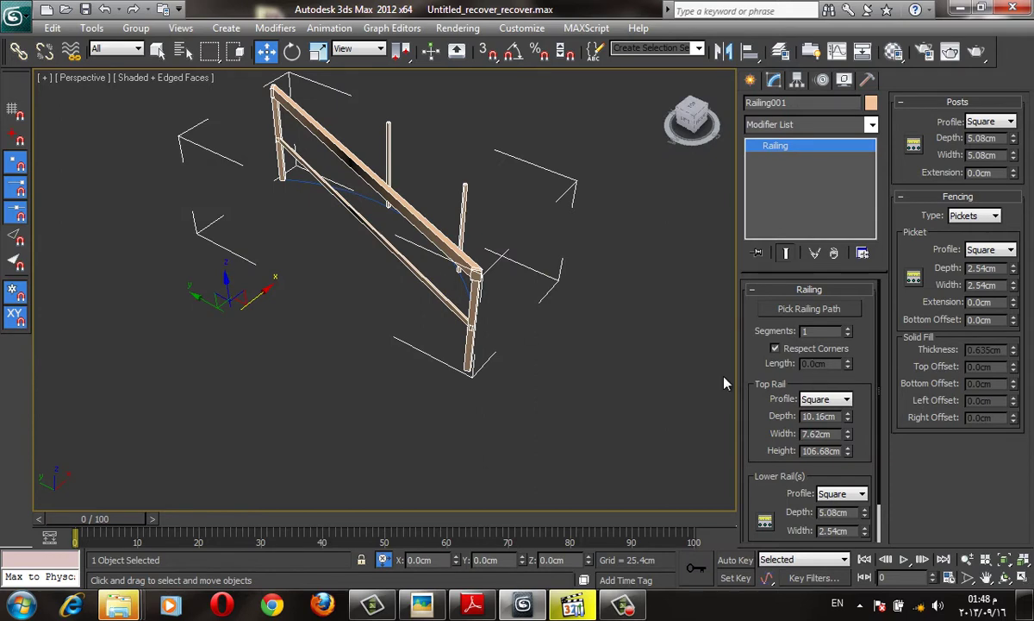
drag(848, 329, 850, 331)
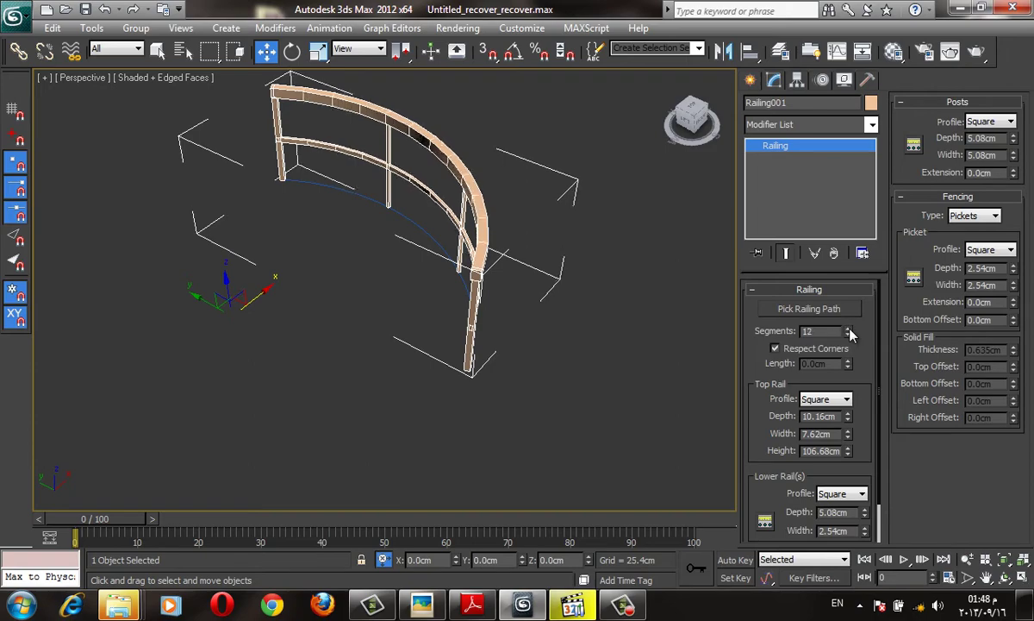
mouse_move(604, 285)
alt+middle_down()
mouse_move(667, 240)
mouse_move(462, 232)
mouse_move(427, 327)
mouse_move(535, 319)
mouse_move(576, 328)
alt+middle_up()
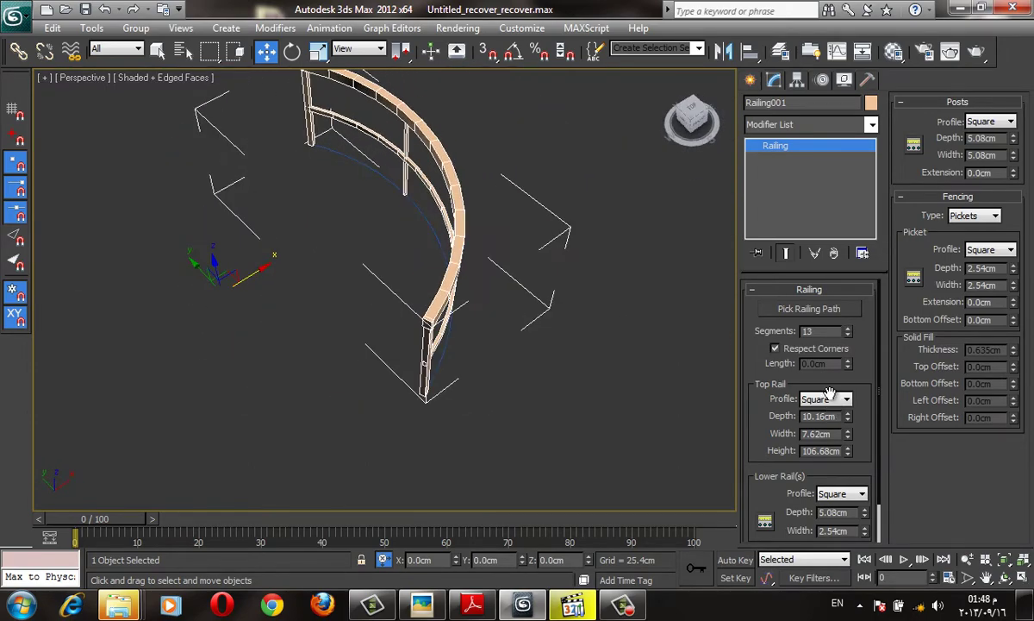
middle_drag(639, 291, 708, 293)
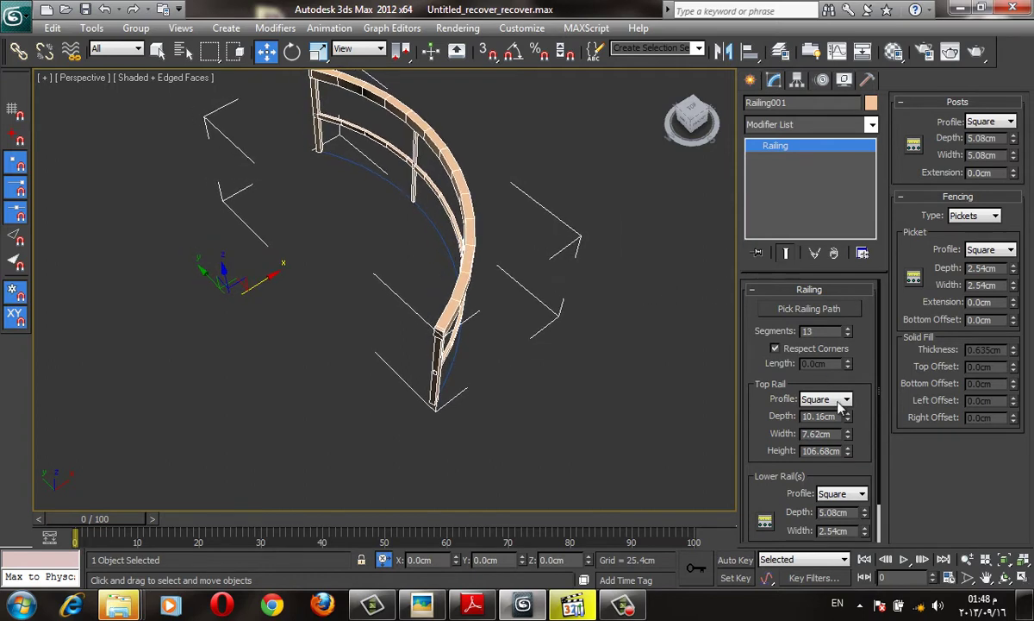
scroll(853, 414, down, 2)
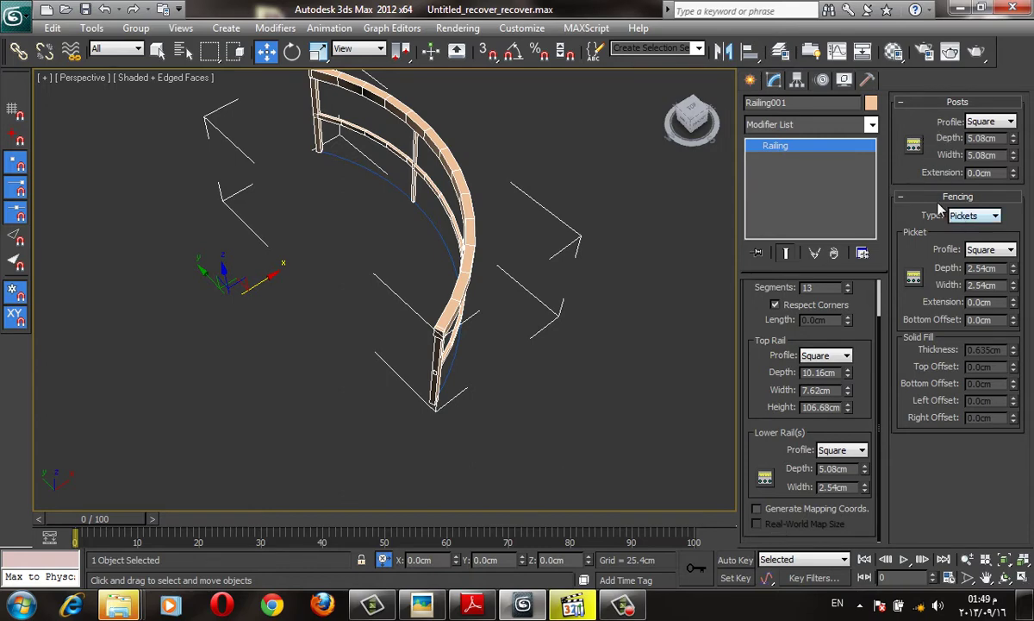
alt+middle_drag(379, 254, 428, 224)
Give the lower rails a Round profile with 2.54cm depth
mouse_move(418, 300)
alt+middle_down()
mouse_move(477, 259)
mouse_move(459, 176)
mouse_move(459, 218)
alt+middle_up()
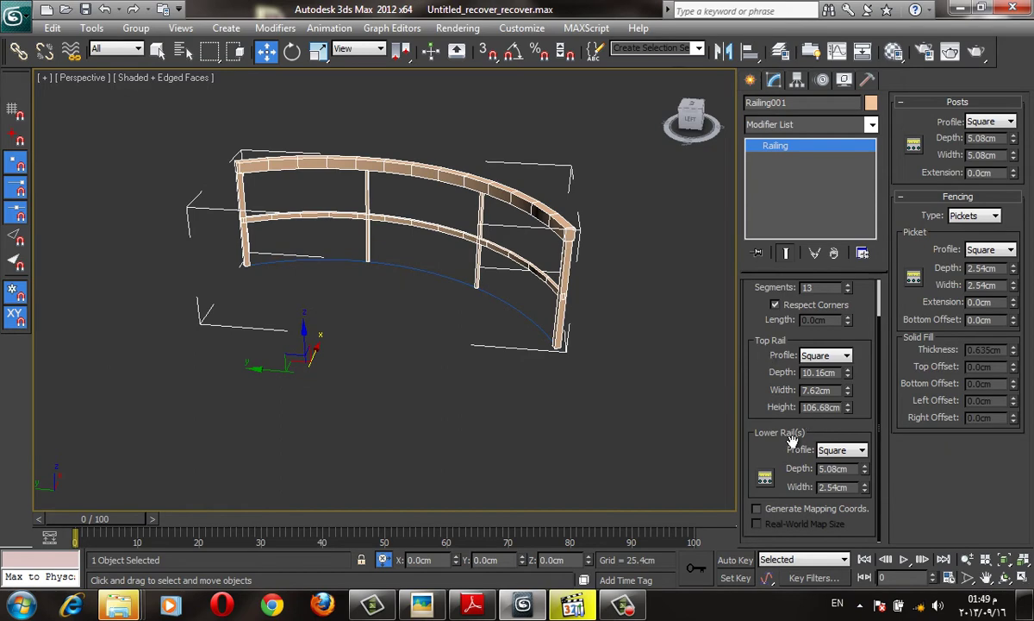
click(862, 450)
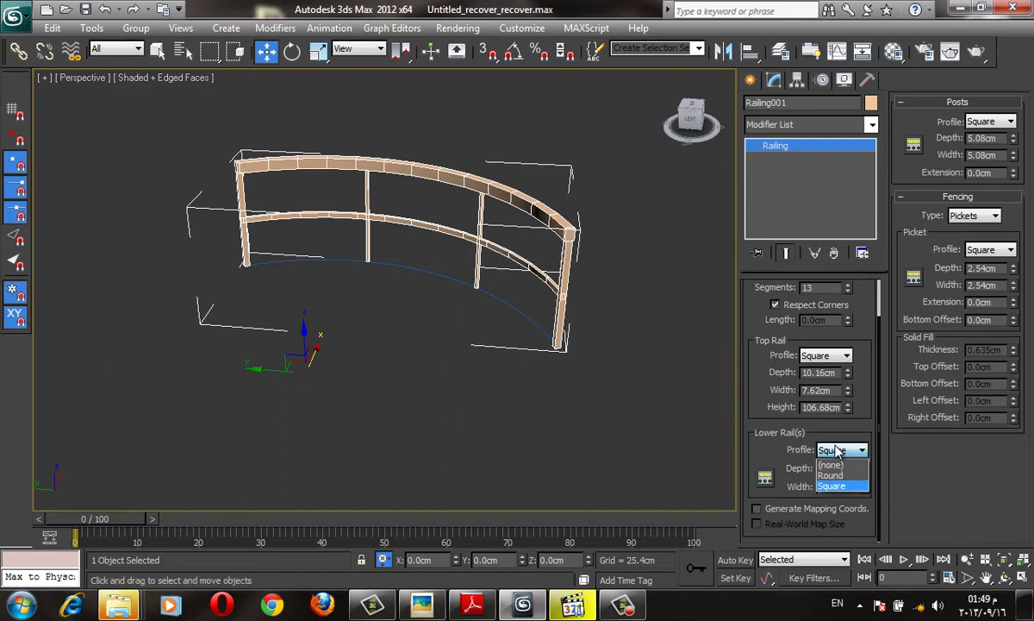
click(828, 474)
scroll(595, 276, up, 5)
scroll(603, 263, down, 5)
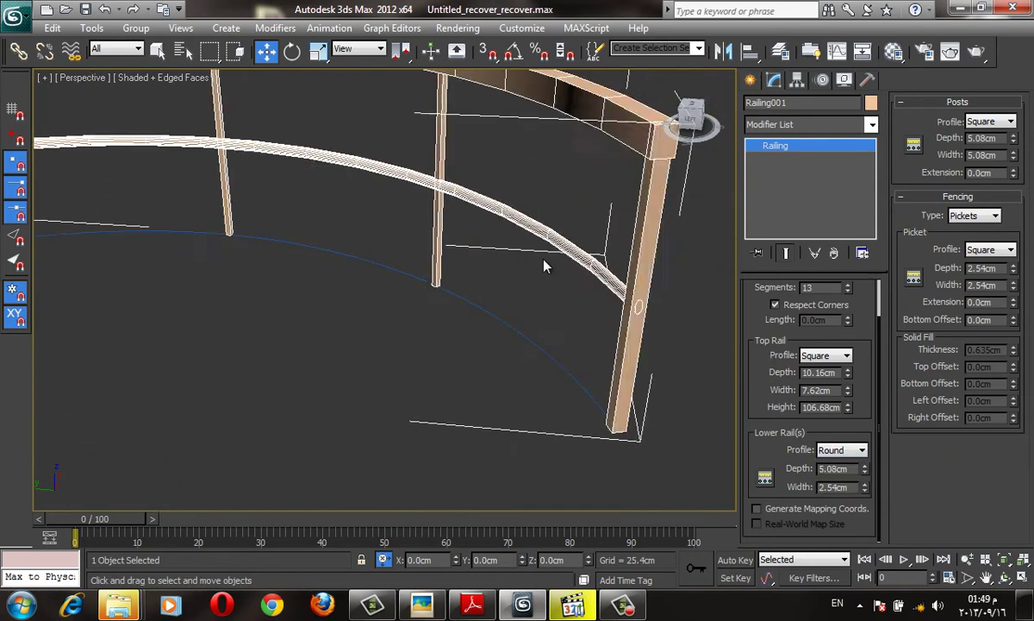
key(F4)
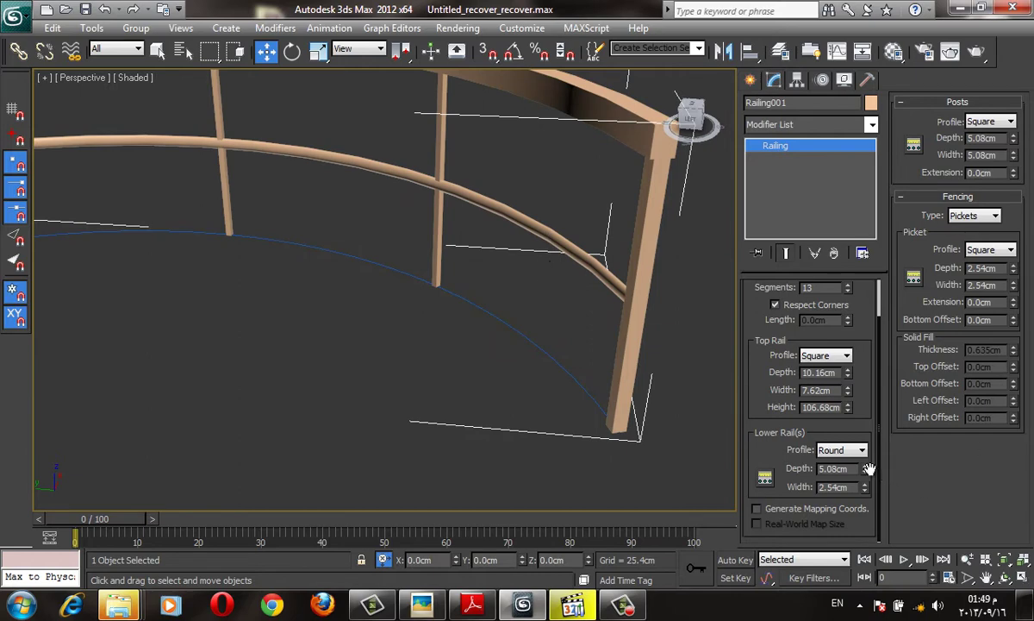
click(866, 473)
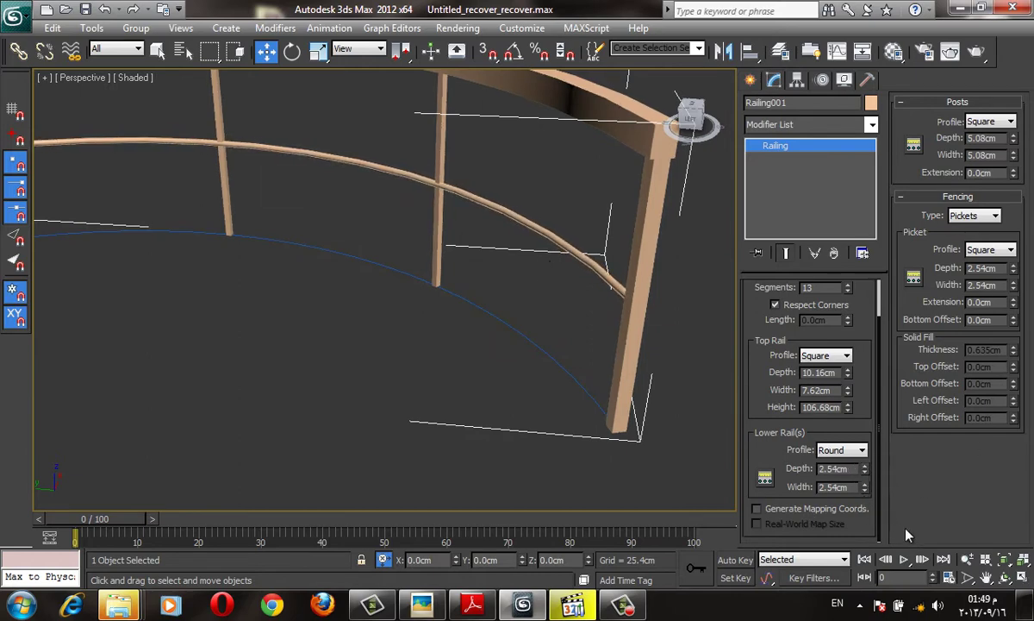
Set the Lower Rail Spacing count to 2 evenly spaced rails
click(765, 479)
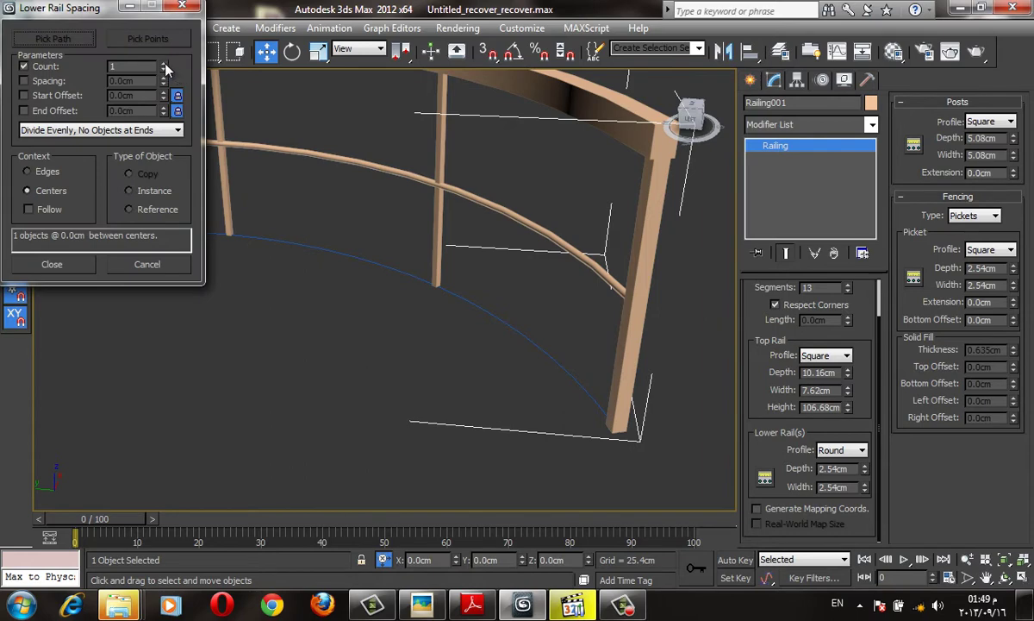
click(163, 64)
click(163, 64)
click(163, 64)
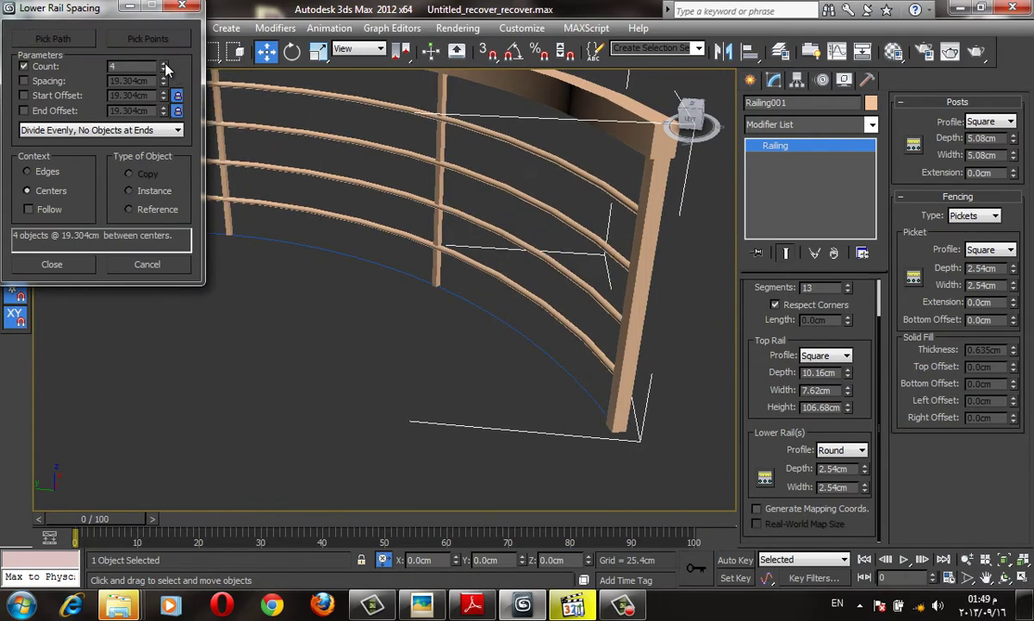
click(163, 69)
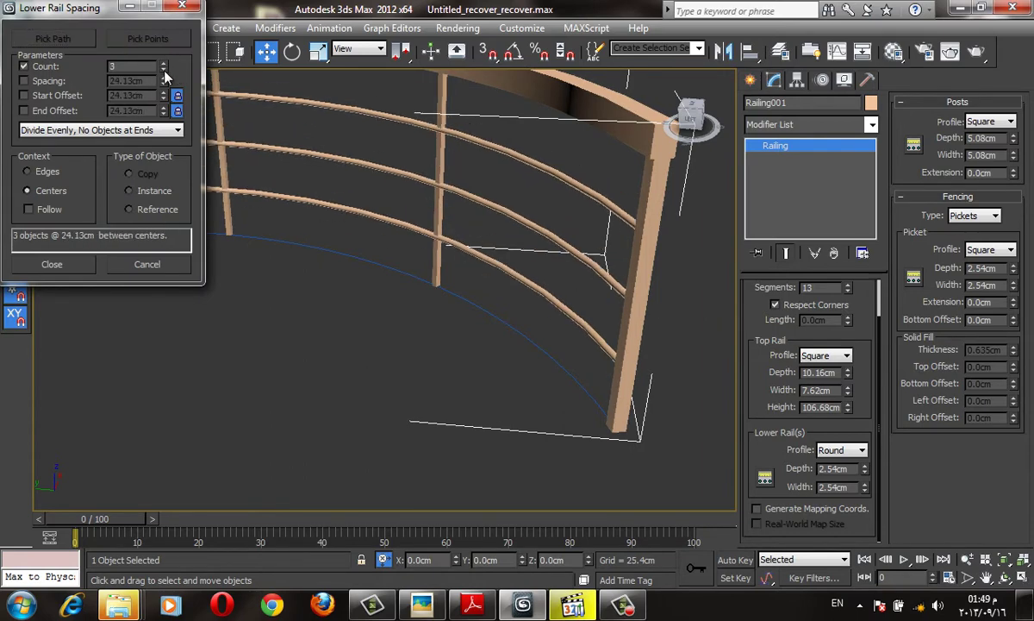
click(163, 69)
click(85, 265)
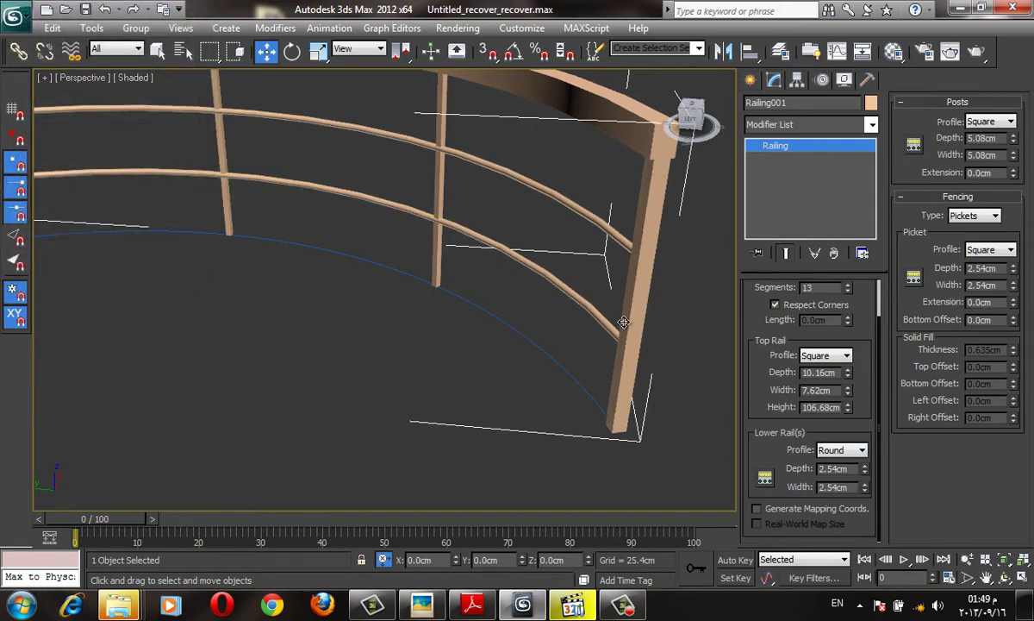
scroll(611, 195, down, 2)
scroll(623, 224, down, 5)
Set Post Spacing to 4 evenly spaced posts along the railing
alt+middle_drag(589, 240, 439, 296)
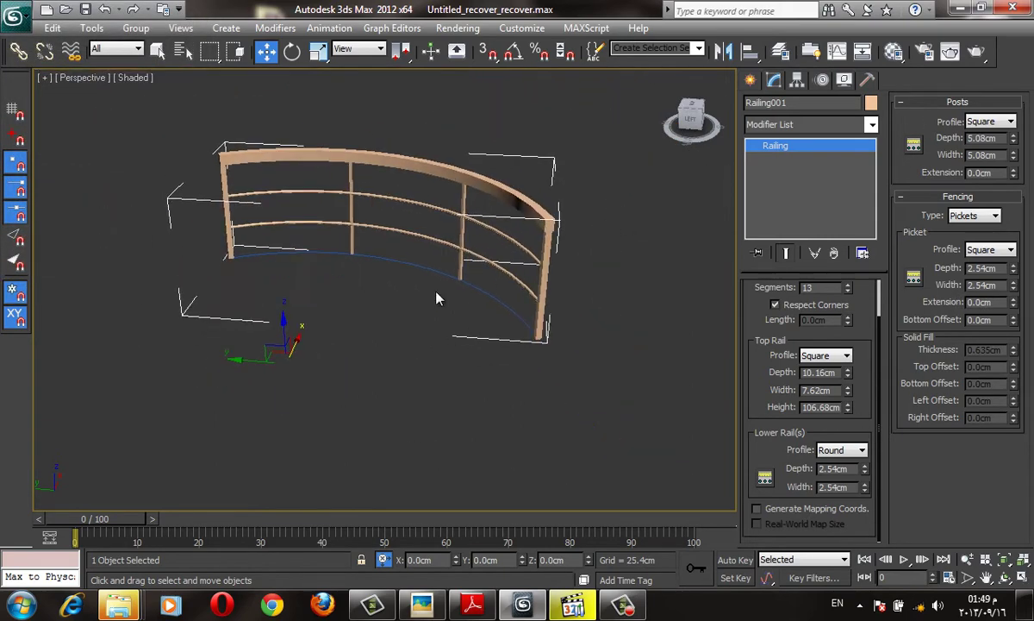
scroll(603, 207, up, 3)
click(914, 144)
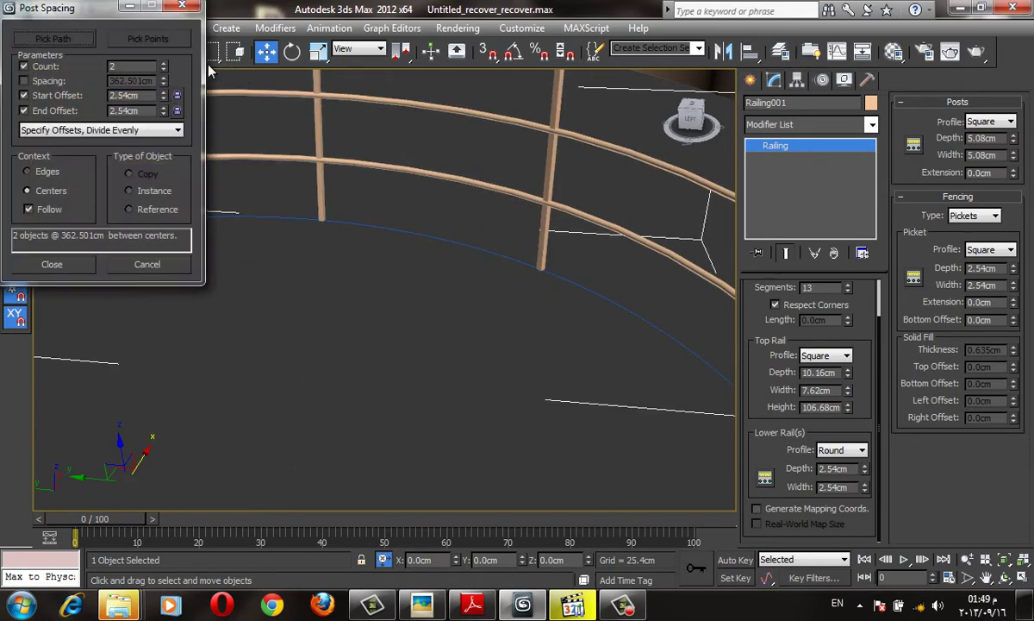
click(164, 64)
click(164, 63)
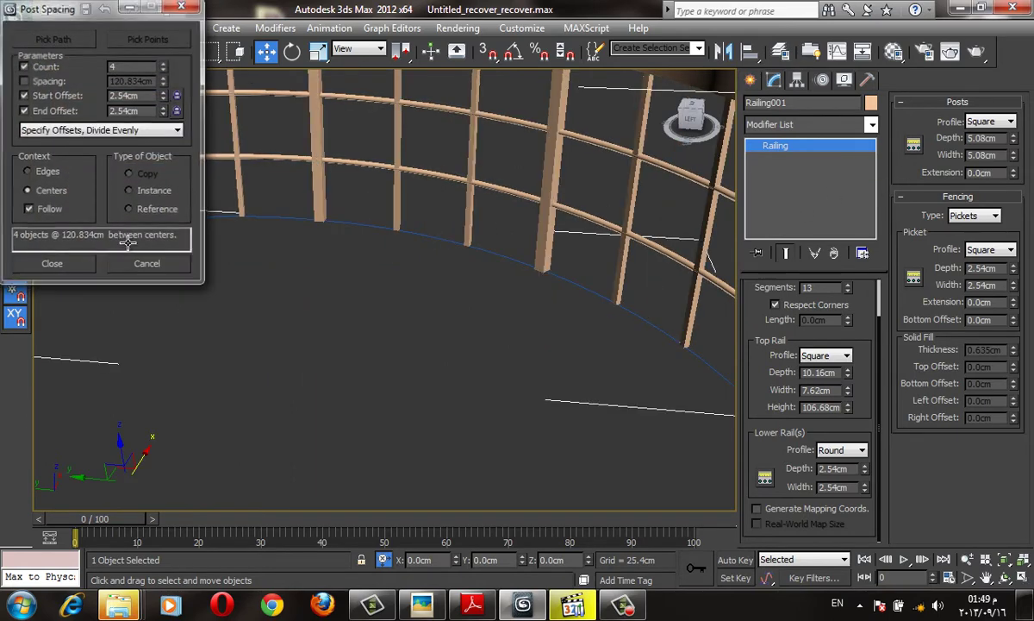
click(52, 264)
scroll(478, 155, down, 3)
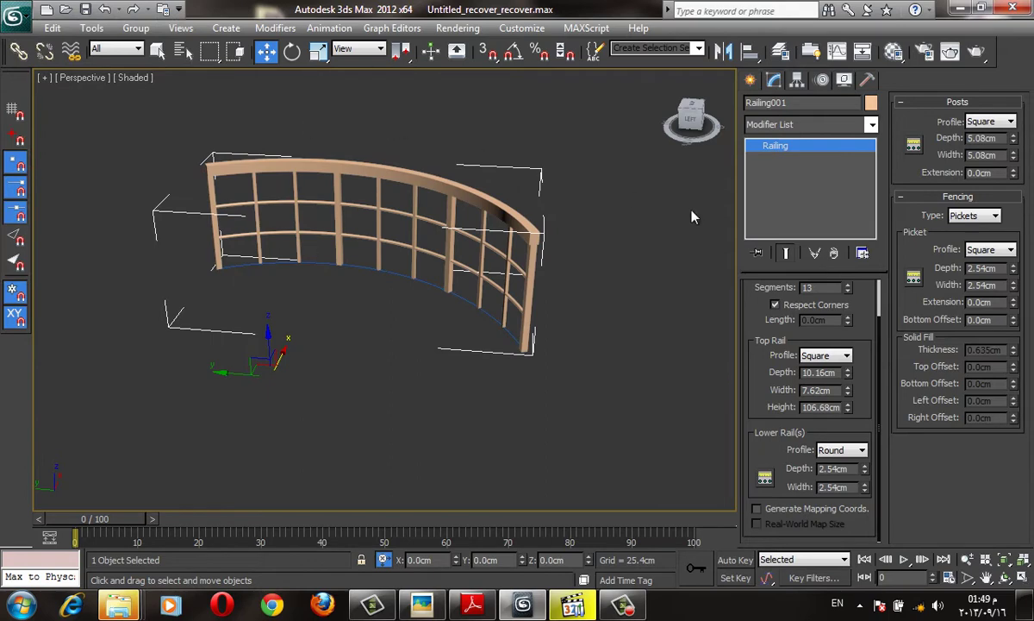
Shorten the posts with a Posts Extension of about -30.378cm
alt+middle_drag(692, 217, 478, 171)
scroll(727, 140, up, 2)
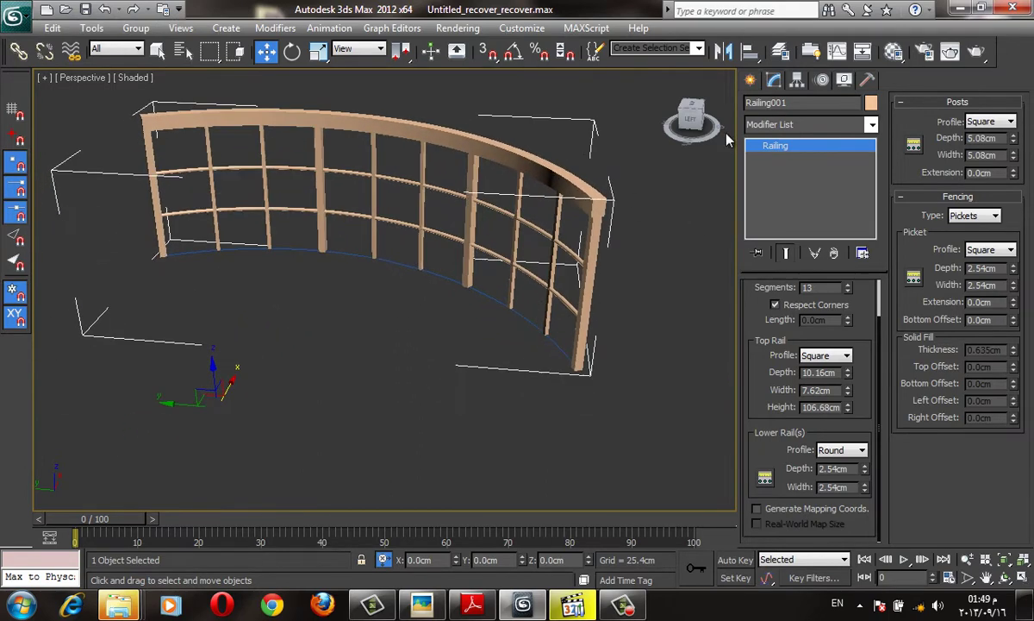
drag(1015, 177, 934, 164)
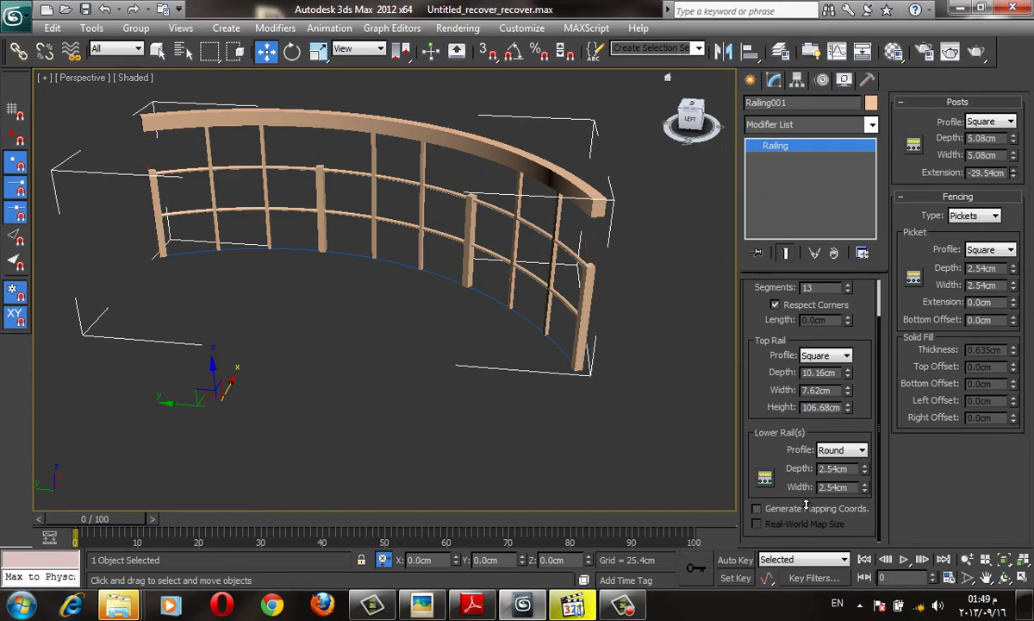
mouse_move(446, 357)
alt+middle_down()
mouse_move(607, 238)
mouse_move(586, 226)
mouse_move(505, 269)
mouse_move(561, 296)
alt+middle_up()
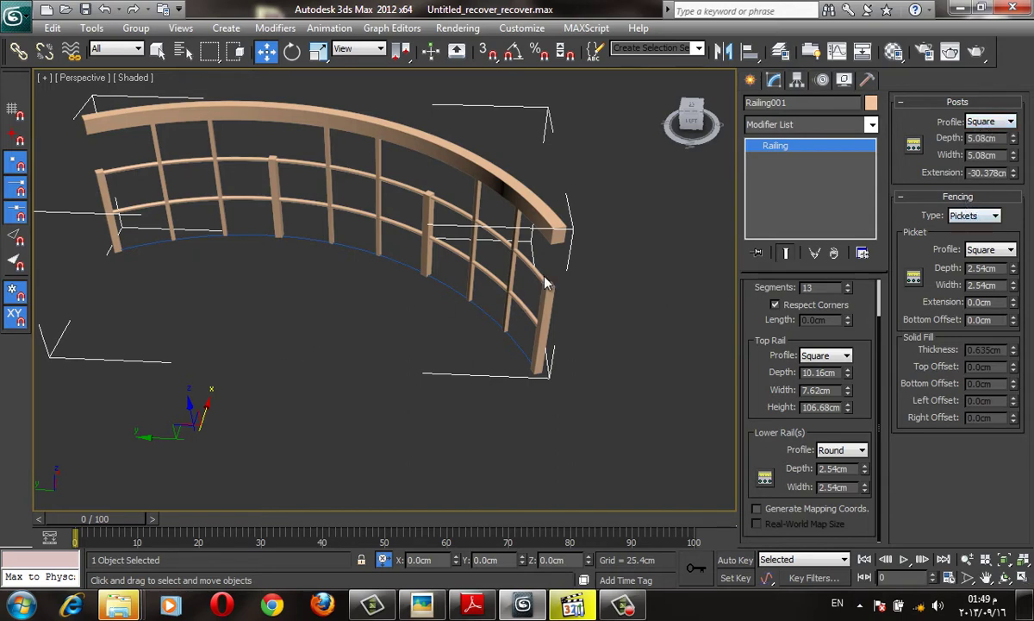
Change the fencing to 0.635cm Solid Fill, show edged faces, and open the Material Editor
click(975, 216)
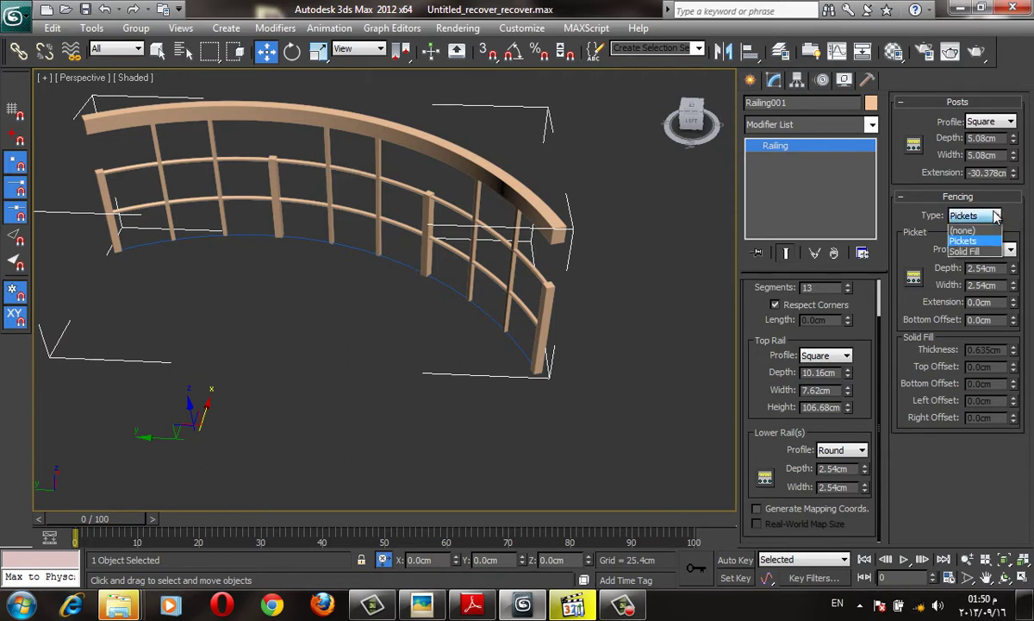
click(966, 250)
middle_drag(582, 376, 592, 381)
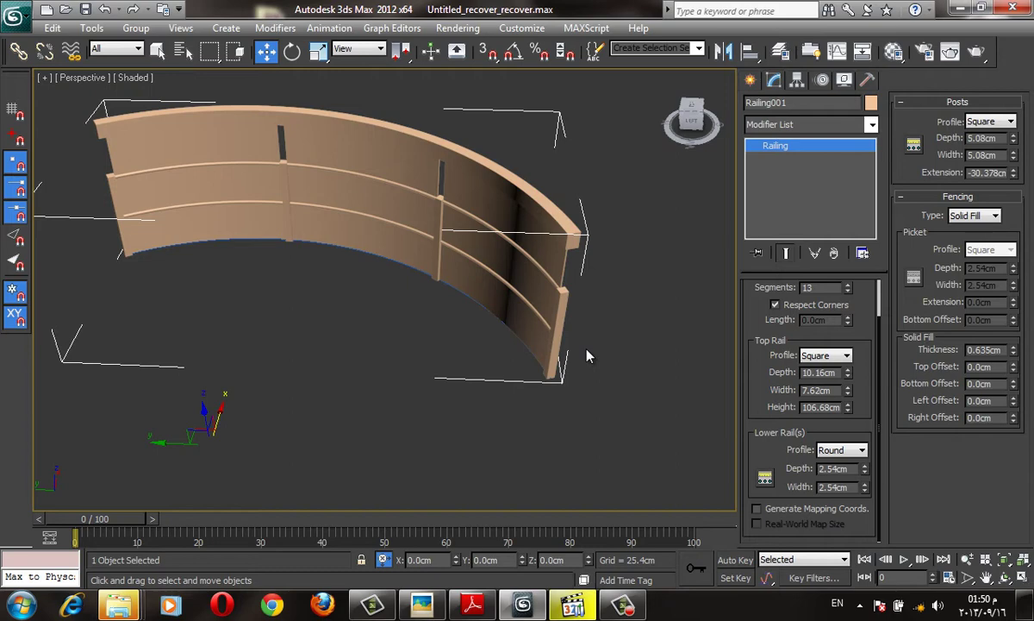
key(F4)
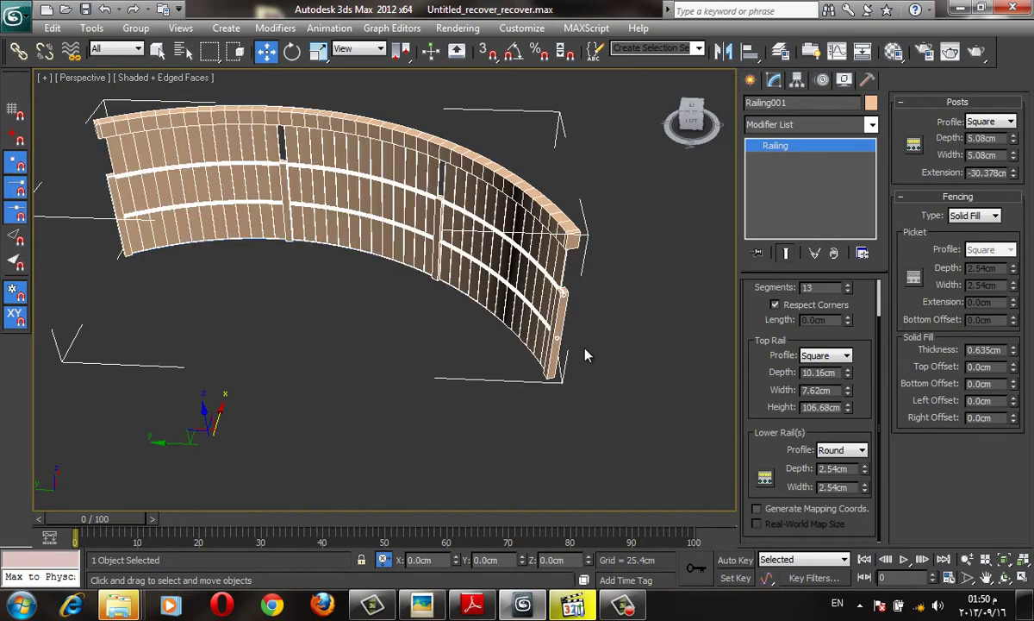
key(m)
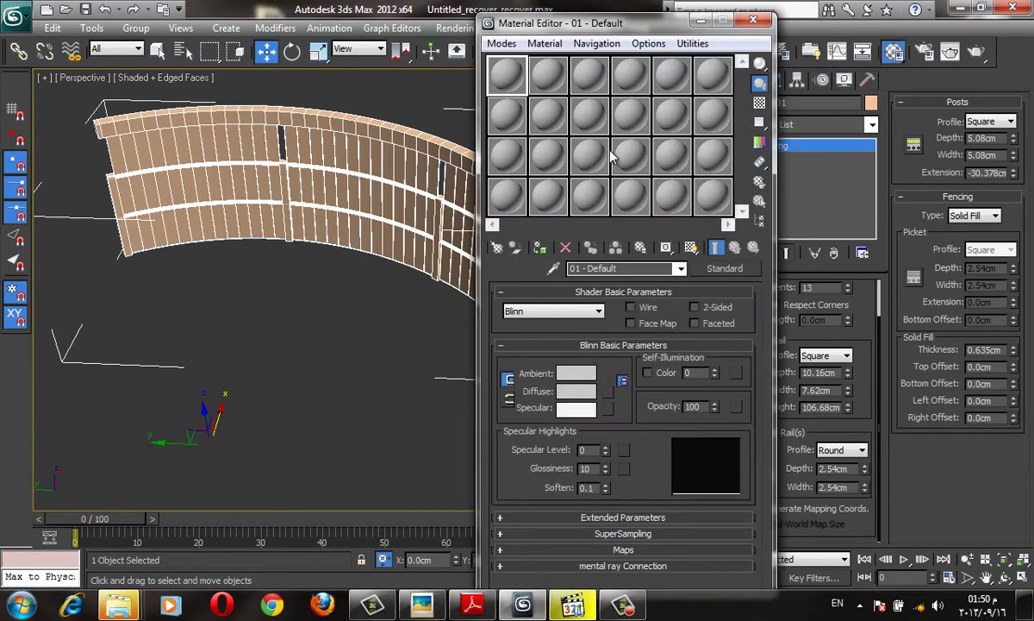
Replace the sample material with a Multi/Sub-Object material, discarding the old one
drag(543, 24, 666, 20)
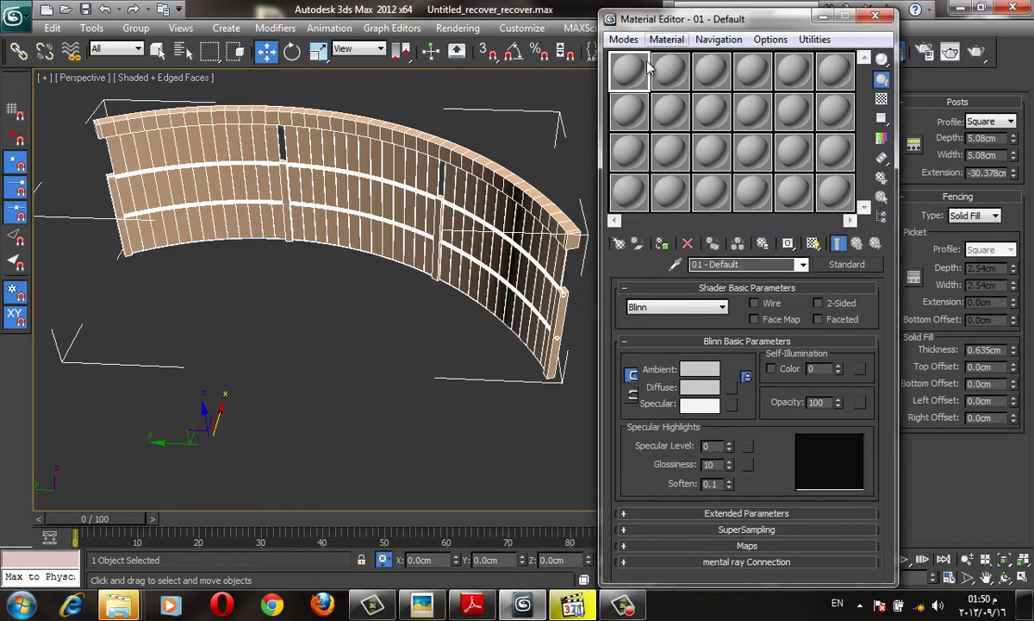
click(842, 268)
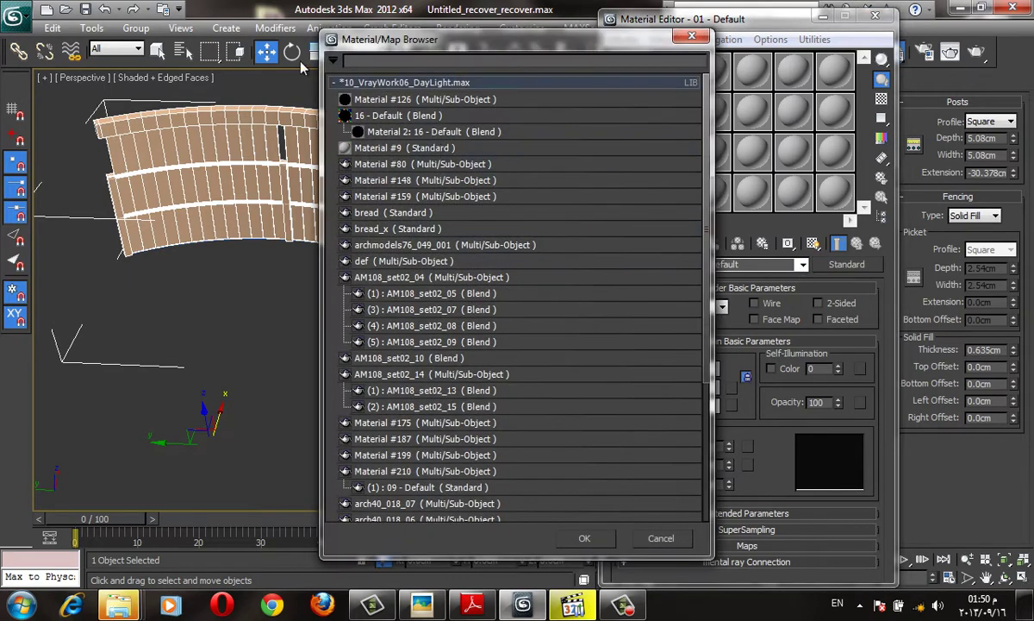
click(332, 84)
click(338, 139)
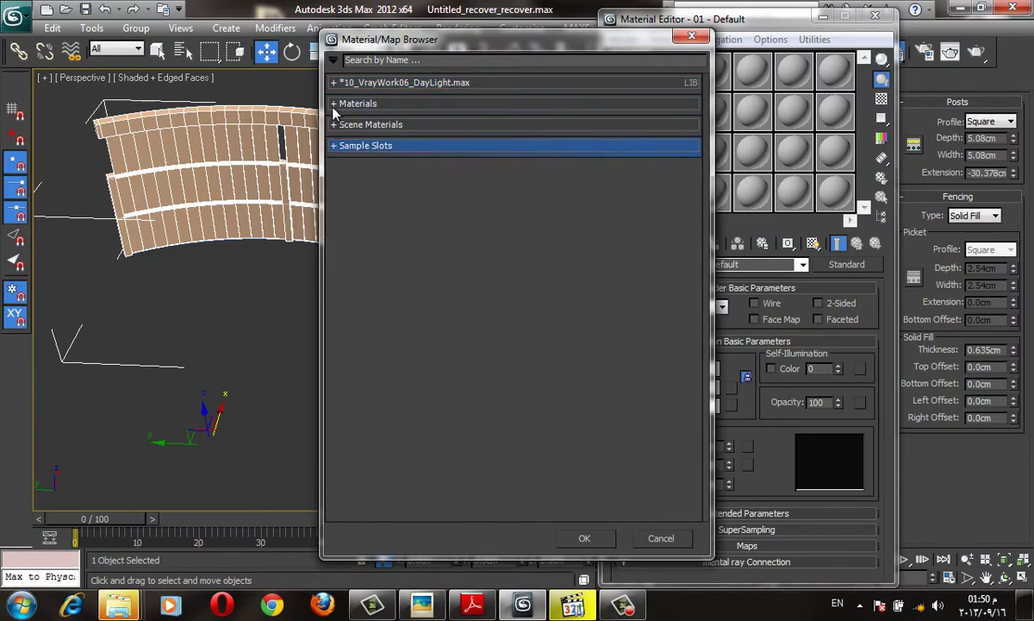
click(338, 104)
double_click(416, 284)
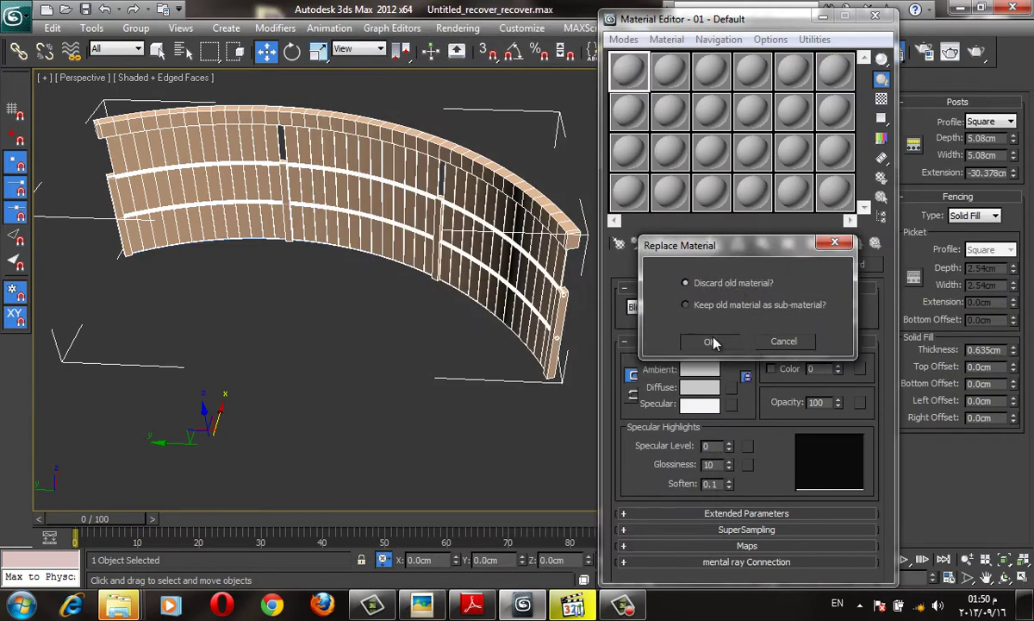
click(709, 342)
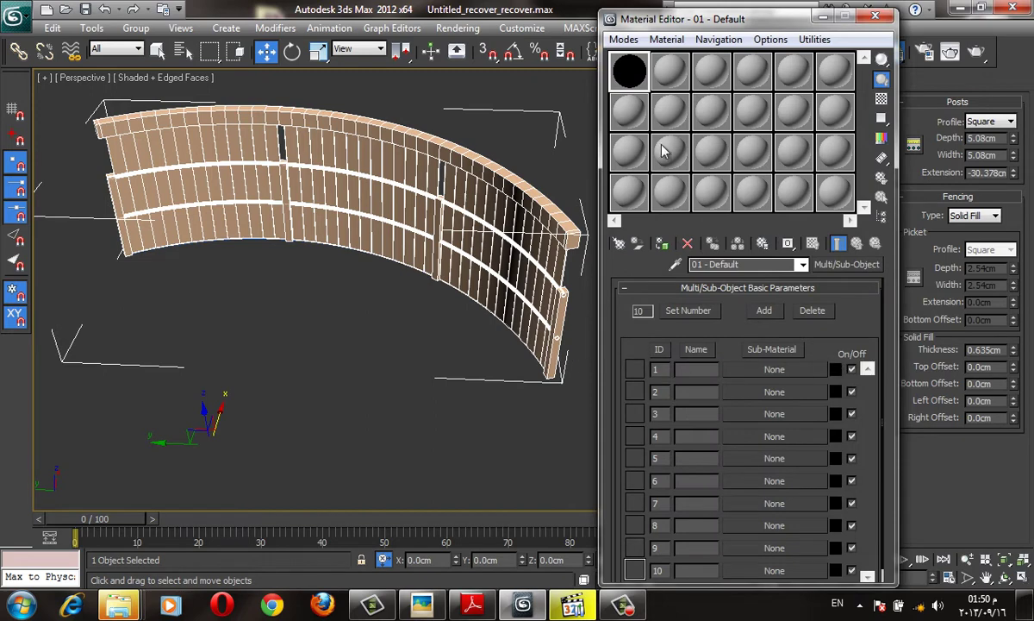
Copy a Standard material into sub-material IDs 1, 2 and 3
mouse_move(664, 151)
mouse_down()
mouse_move(774, 392)
mouse_move(757, 416)
mouse_up()
click(724, 302)
click(709, 351)
click(712, 349)
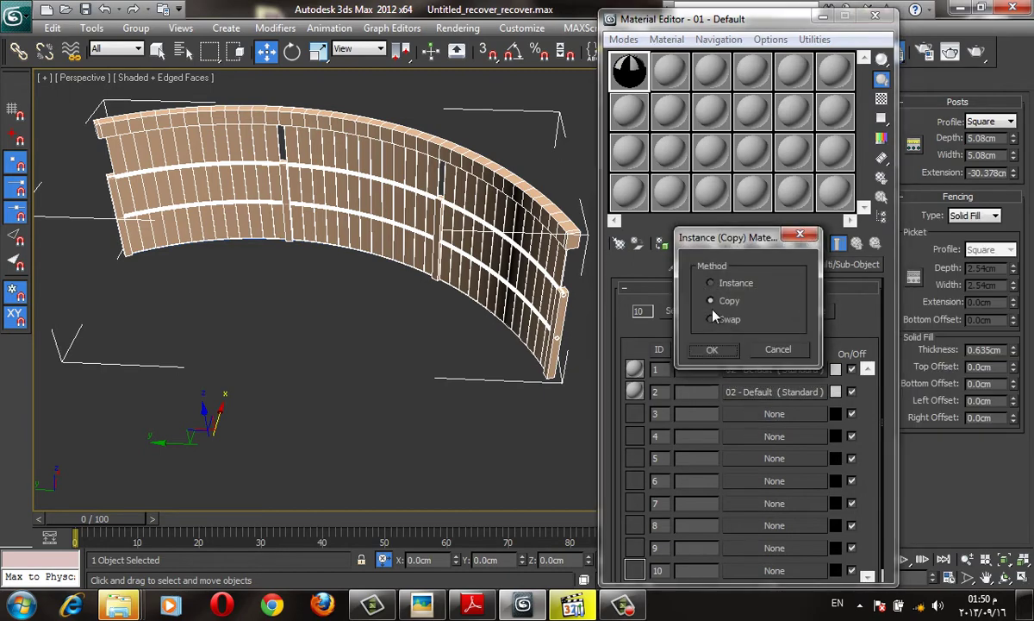
click(710, 351)
Set sub-material 2's diffuse to red and sub-material 3's to purple
click(836, 391)
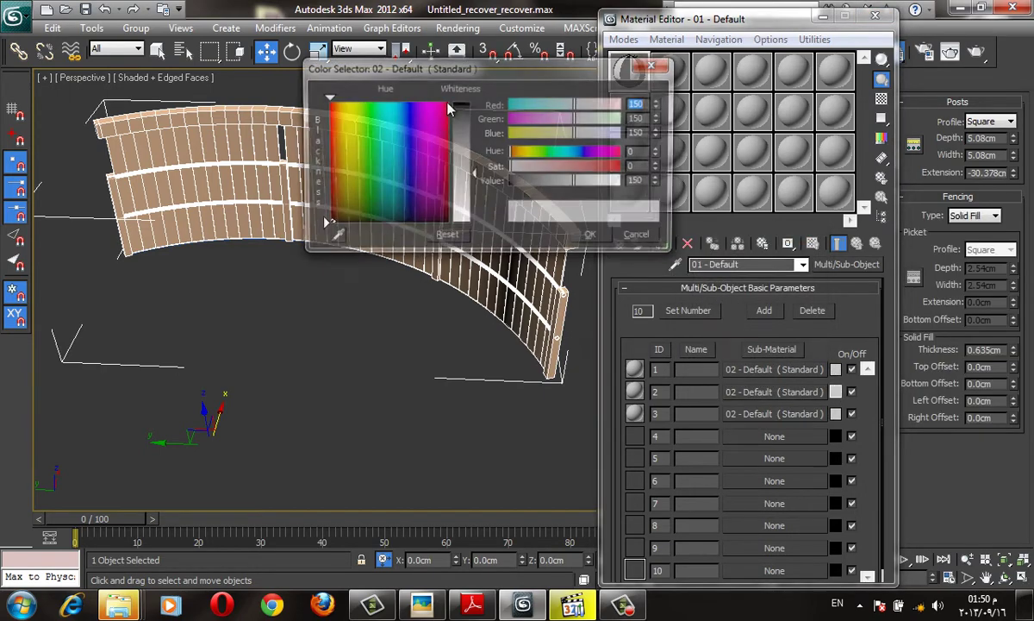
mouse_move(419, 96)
mouse_down()
mouse_move(446, 115)
mouse_move(410, 142)
mouse_up()
click(593, 237)
click(835, 414)
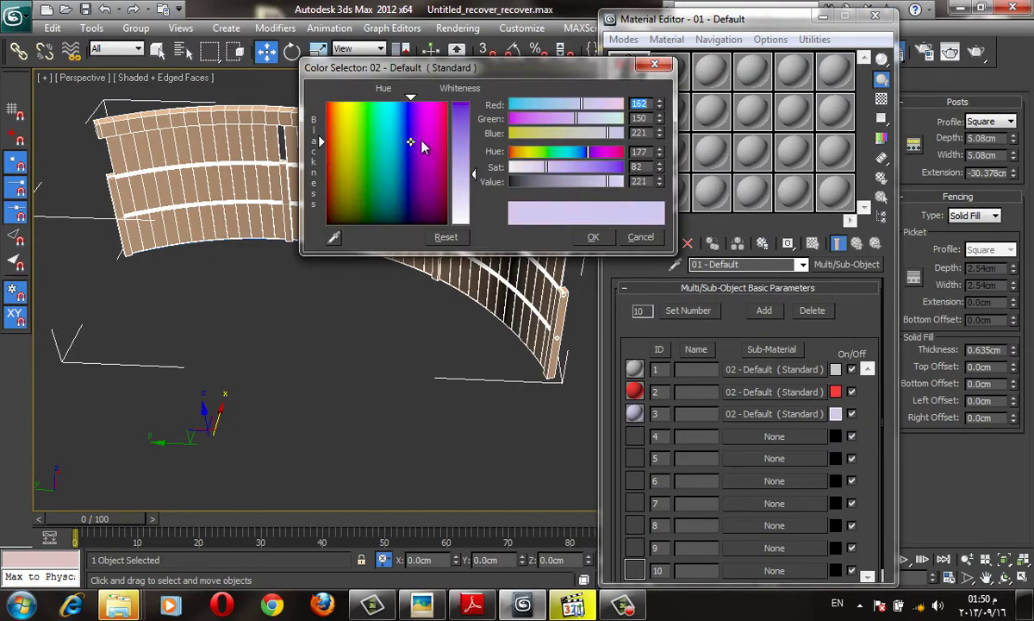
click(592, 237)
Apply the Multi/Sub-Object material to Railing001 and close the editor
drag(630, 70, 488, 232)
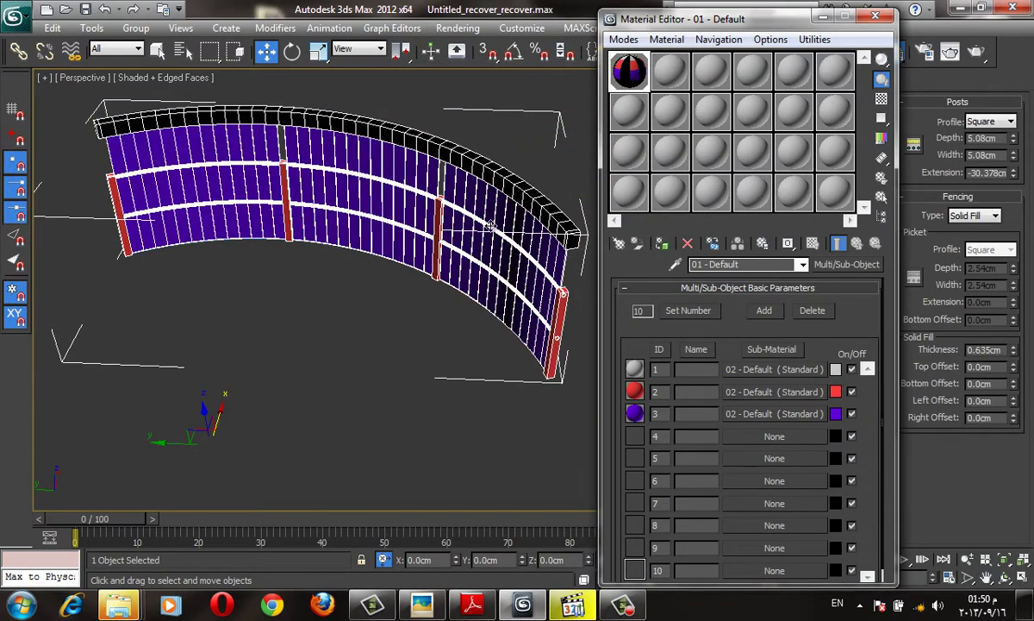
key(F4)
alt+middle_drag(480, 270, 490, 168)
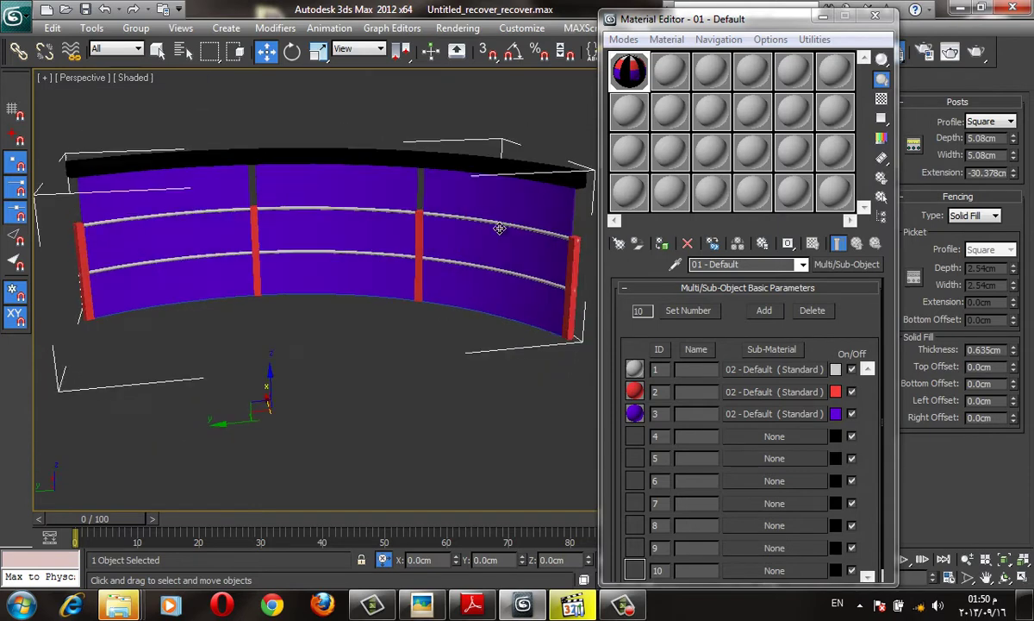
alt+middle_drag(300, 255, 431, 218)
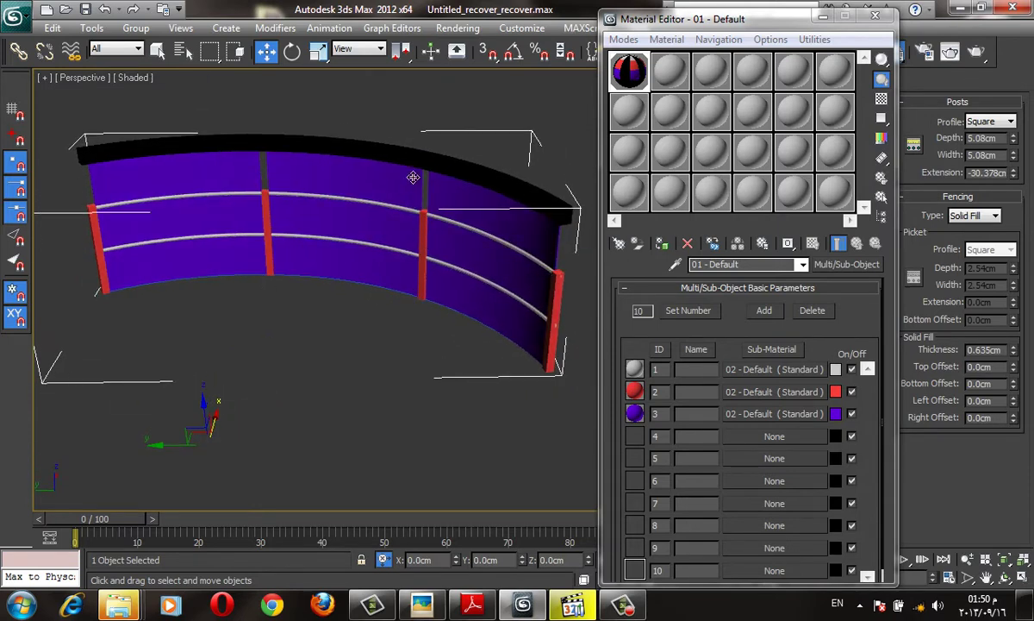
click(875, 16)
Switch the fencing to Pickets and then back to Solid Fill
scroll(588, 142, up, 4)
scroll(588, 142, down, 5)
key(F4)
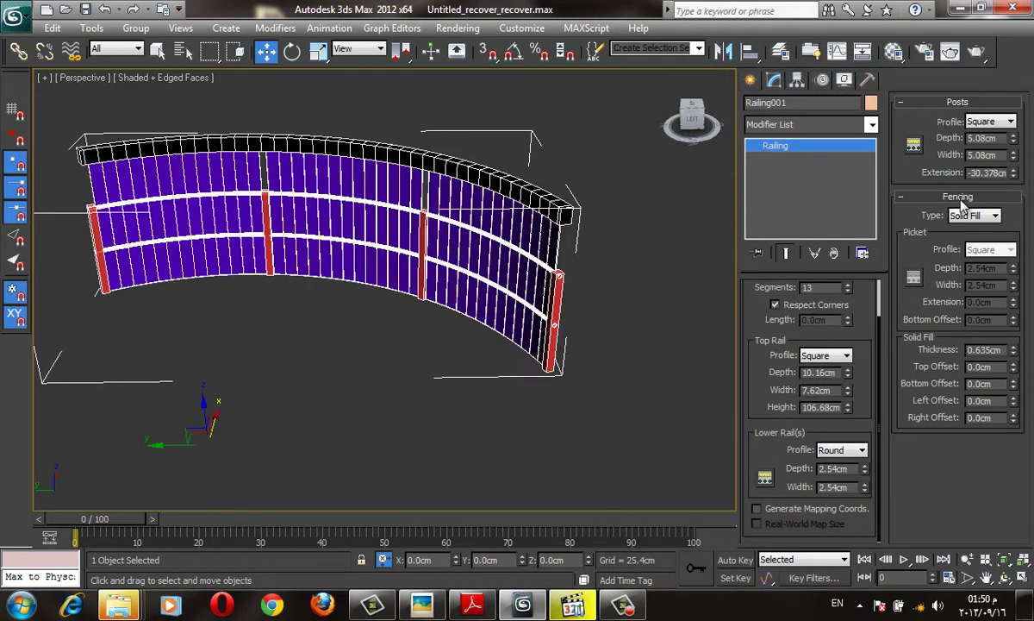
click(974, 215)
click(965, 241)
key(F4)
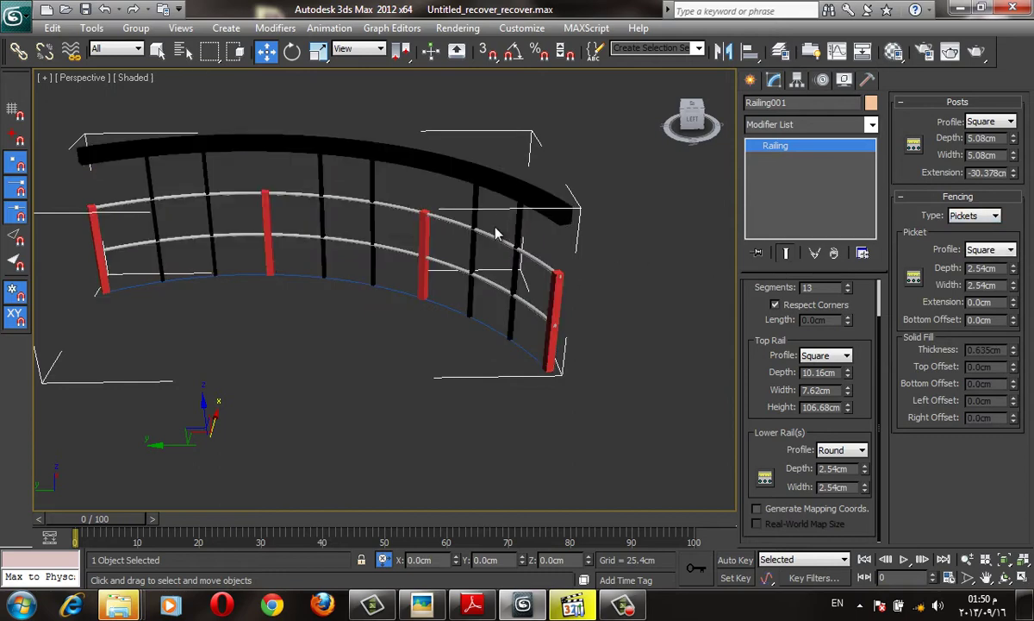
key(F4)
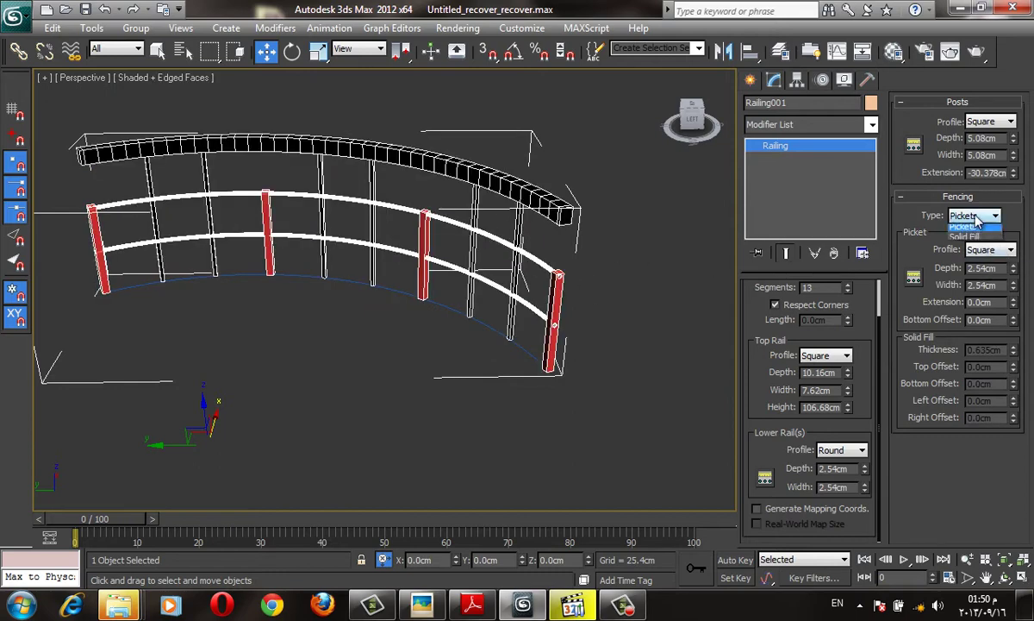
click(974, 215)
click(980, 251)
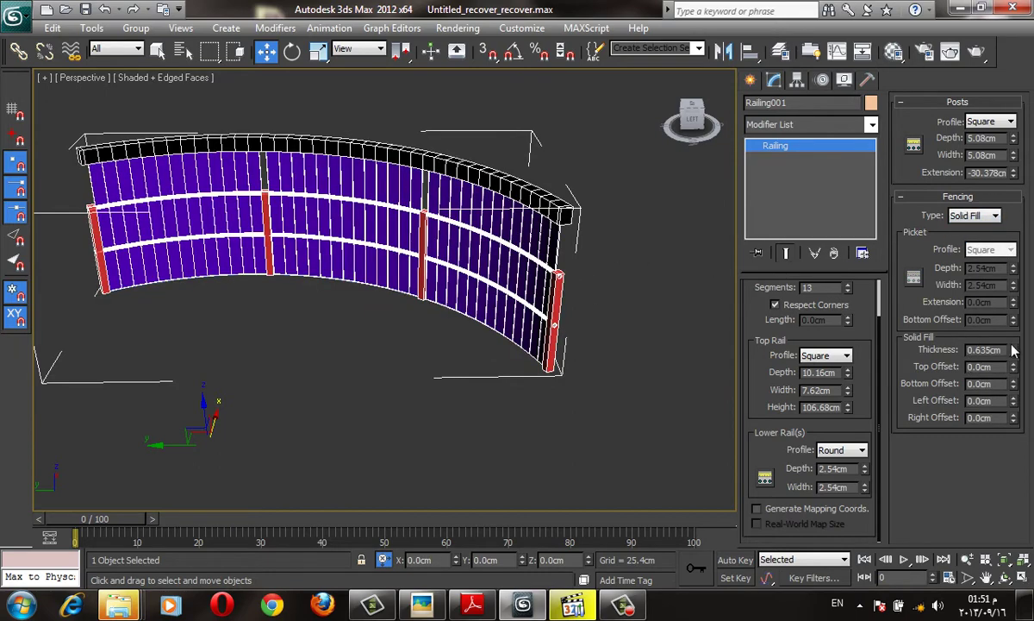
Set the solid fill to 1.321cm thick, 32.004cm top and 35.306cm bottom offsets, 0 right offset
mouse_move(1013, 350)
mouse_down()
mouse_move(1013, 370)
mouse_move(633, 17)
mouse_up()
click(1014, 364)
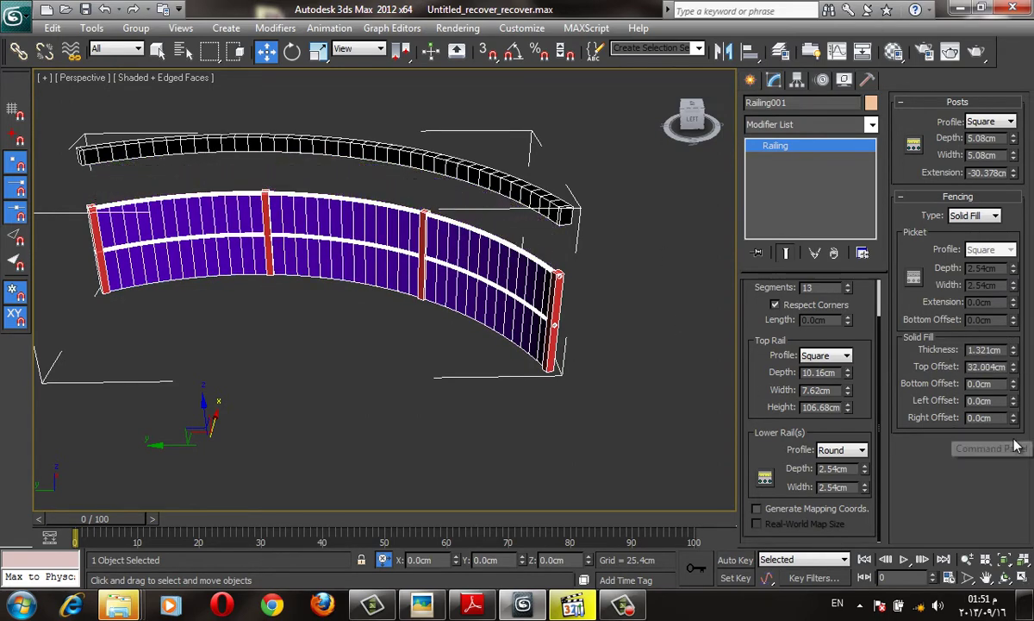
drag(1014, 383, 1005, 224)
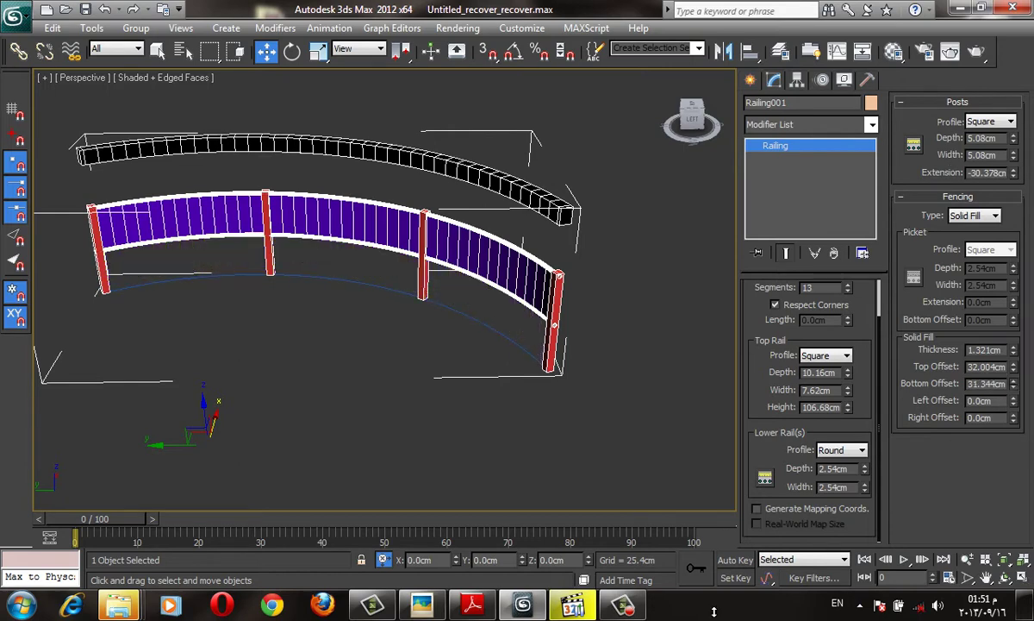
key(F4)
middle_drag(462, 253, 453, 257)
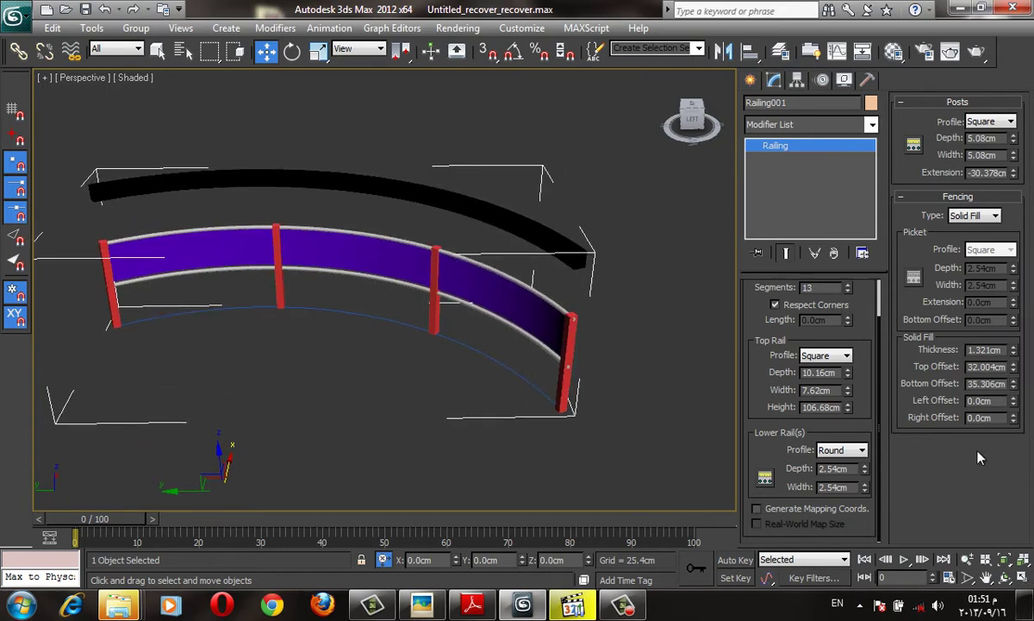
mouse_move(1014, 417)
mouse_down()
mouse_move(518, 77)
mouse_move(603, 293)
mouse_up()
right_click(605, 298)
Recentre the railing, check the top rail profile, and reselect the railing
mouse_move(605, 298)
middle_down()
mouse_move(513, 277)
mouse_move(522, 282)
middle_up()
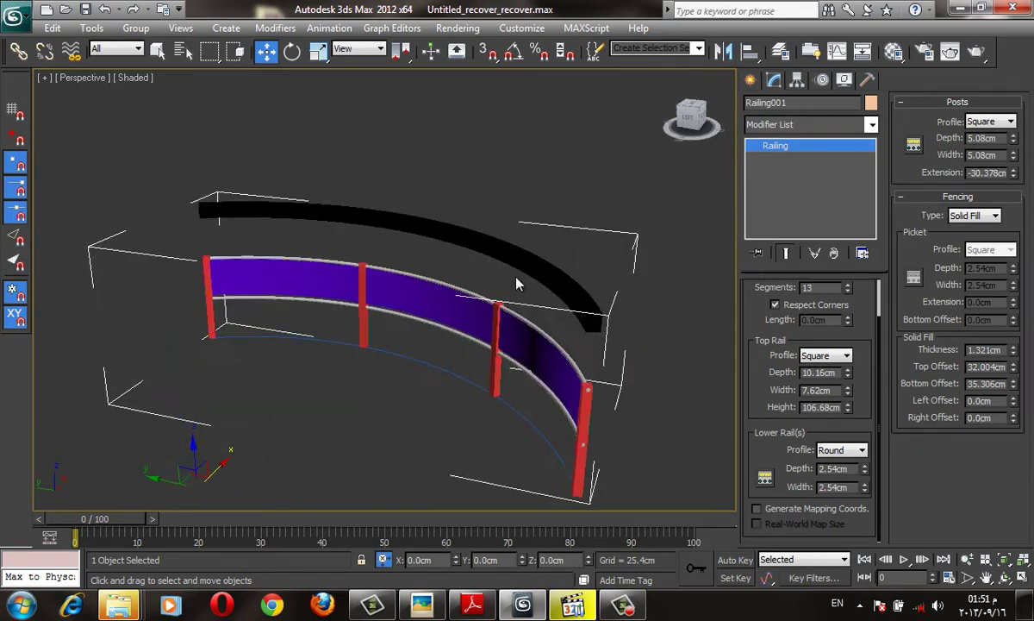
middle_drag(640, 330, 542, 246)
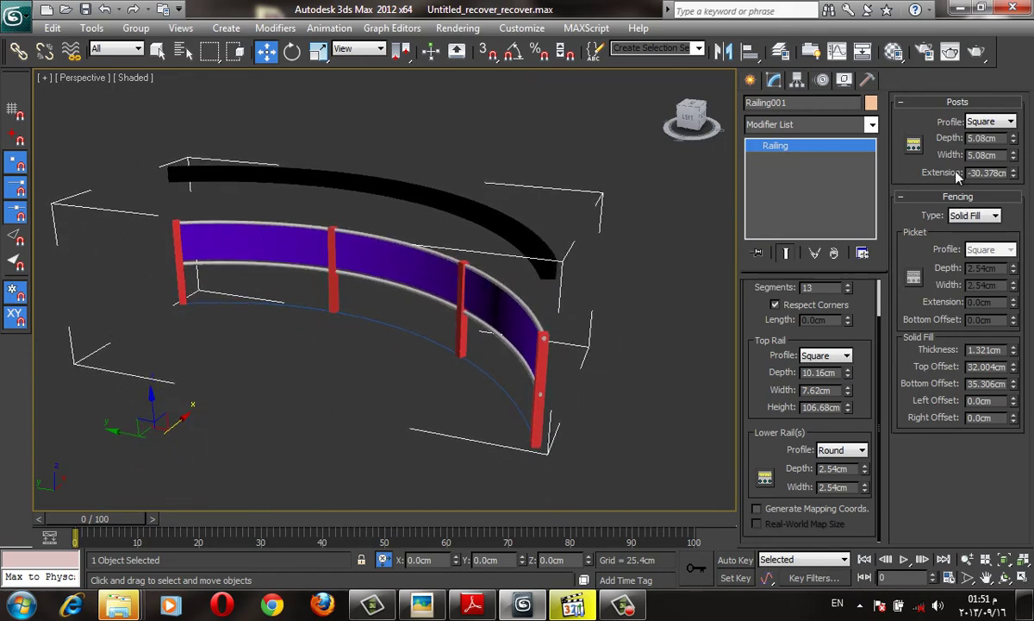
click(835, 357)
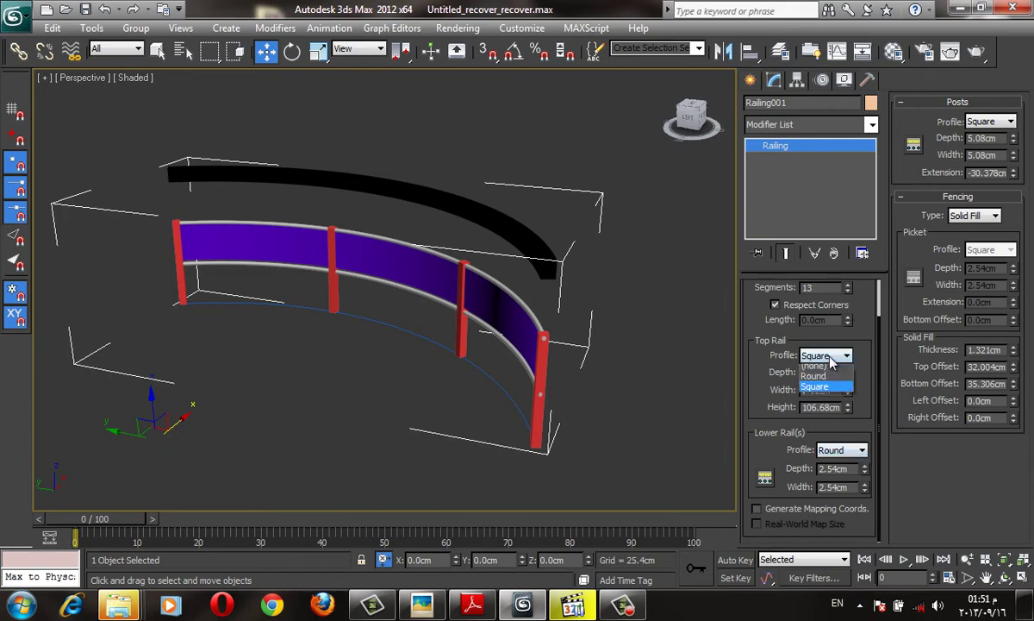
click(823, 374)
click(522, 263)
click(392, 358)
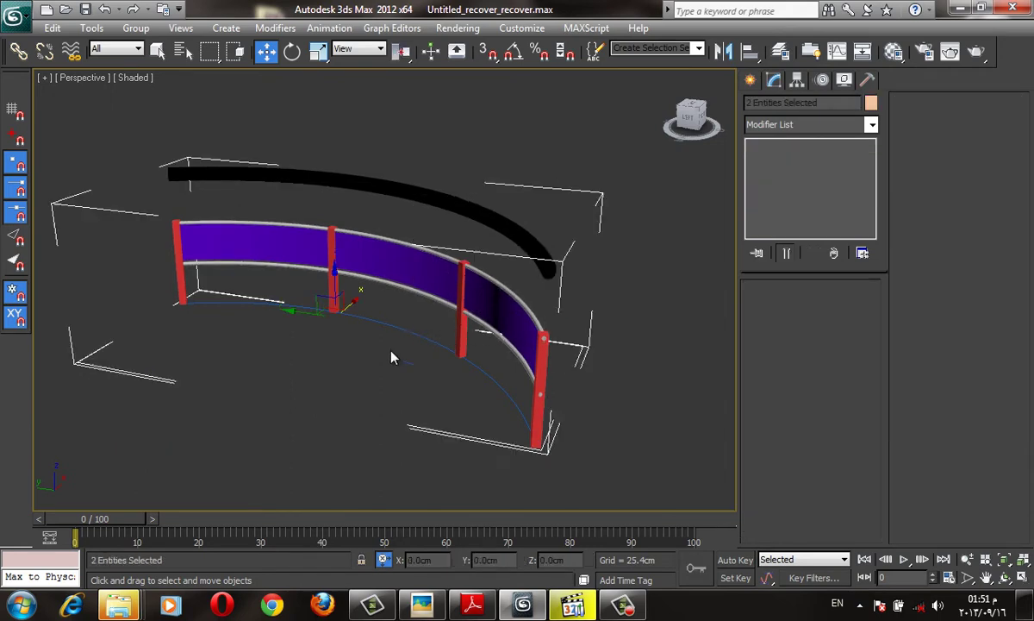
mouse_move(392, 358)
alt+middle_down()
mouse_move(521, 261)
mouse_move(536, 277)
mouse_move(519, 268)
alt+middle_up()
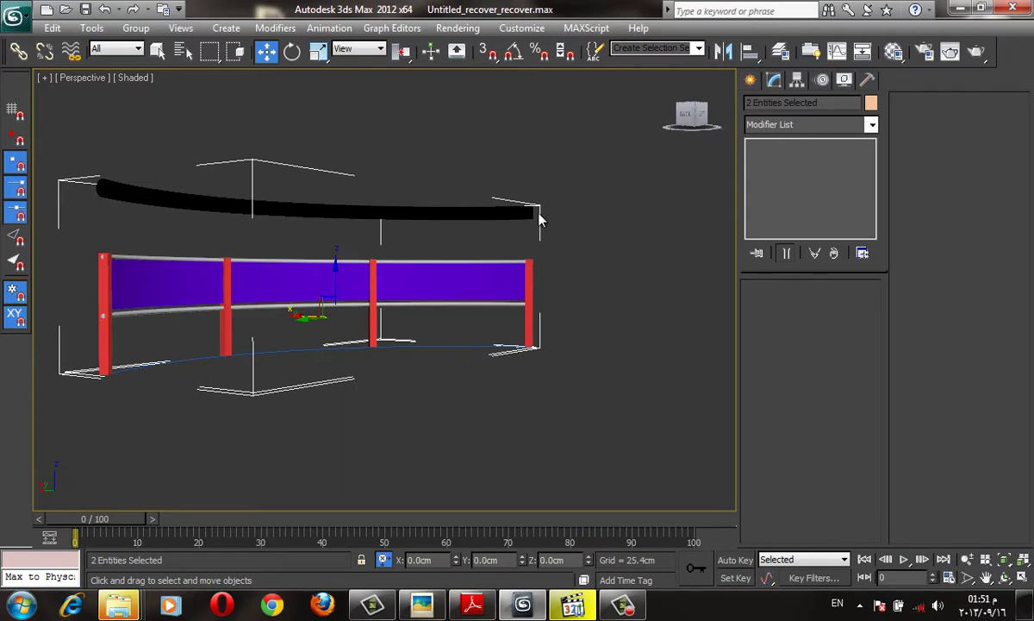
Select Box001 in the Perspective viewport with a selection window
drag(514, 164, 290, 449)
click(420, 343)
mouse_move(418, 361)
alt+middle_down()
mouse_move(428, 322)
mouse_move(490, 340)
alt+middle_up()
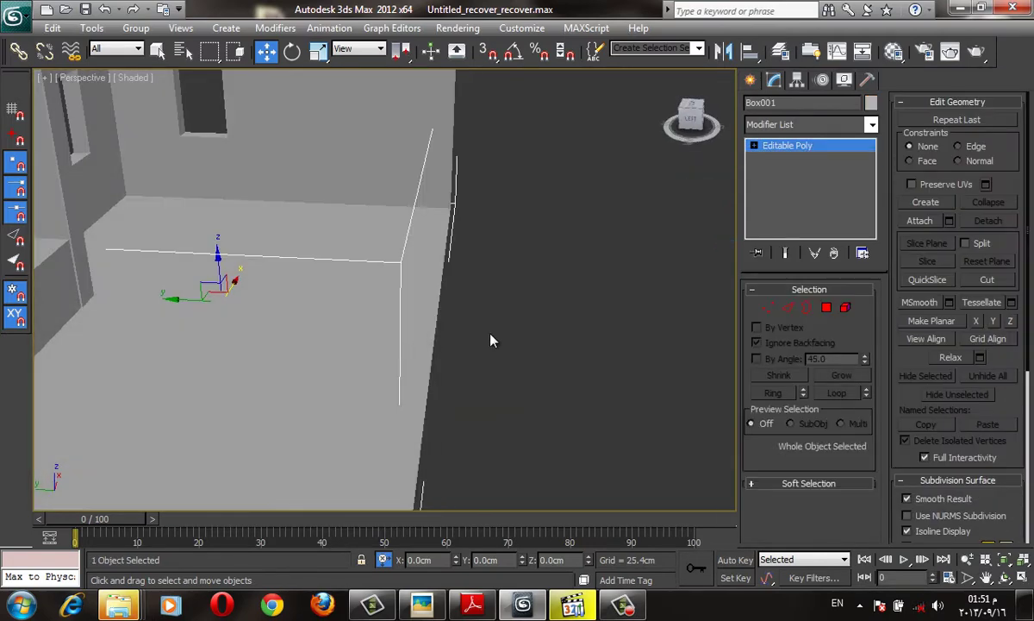
scroll(388, 314, down, 8)
Create SpiralStair001 beside the railing, setting its base and height
key(z)
click(751, 79)
key(z)
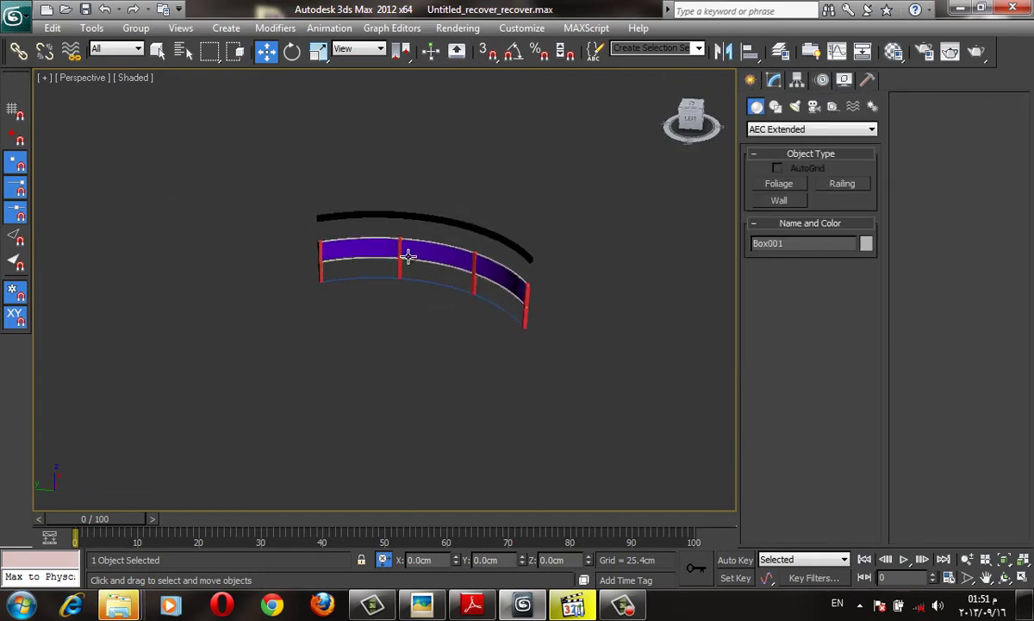
click(810, 129)
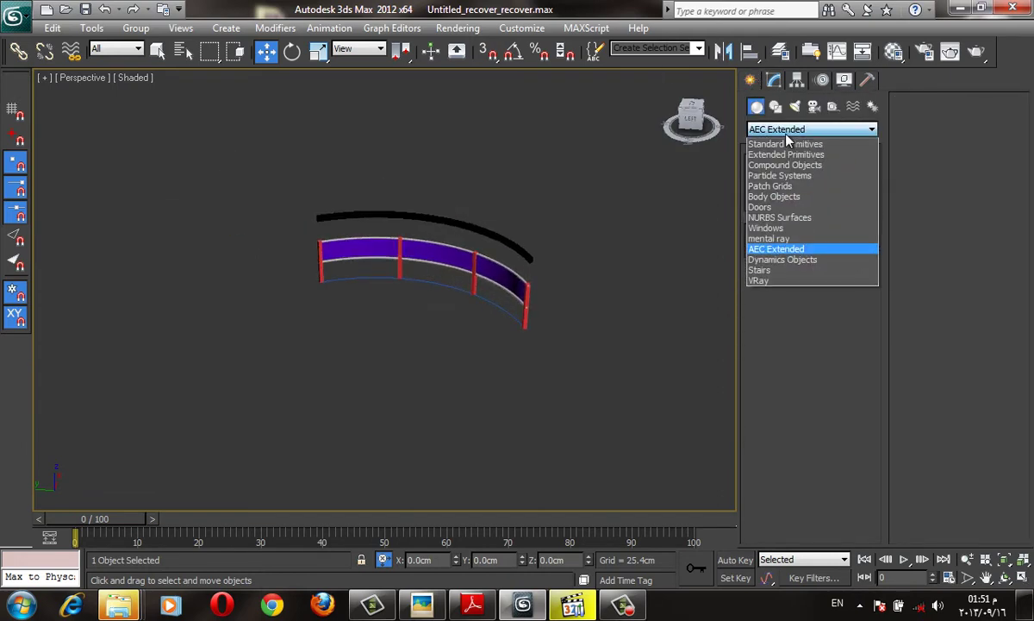
click(806, 270)
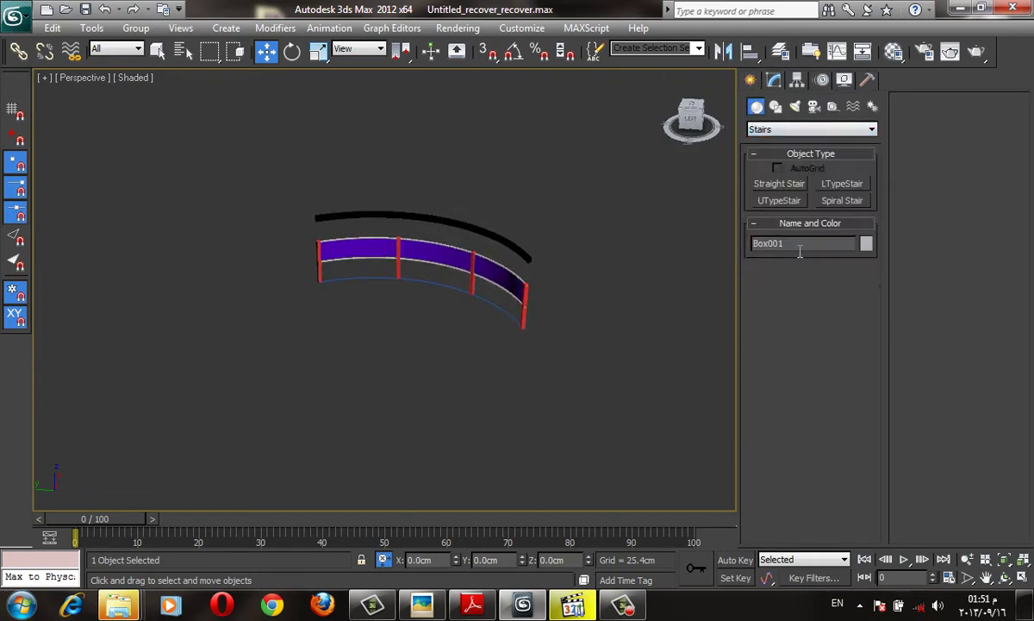
click(843, 200)
drag(559, 303, 562, 355)
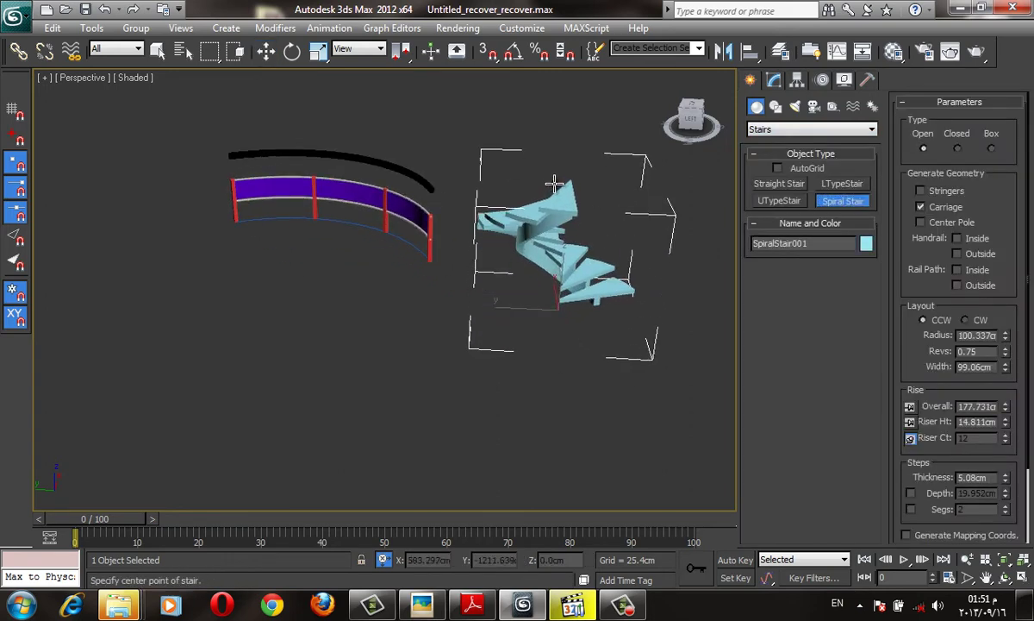
click(554, 185)
Enable both Inside and Outside rail paths on the spiral stair
mouse_move(609, 257)
alt+middle_down()
mouse_move(513, 277)
mouse_move(460, 338)
alt+middle_up()
mouse_move(586, 258)
alt+middle_down()
mouse_move(579, 277)
mouse_move(528, 289)
alt+middle_up()
click(774, 79)
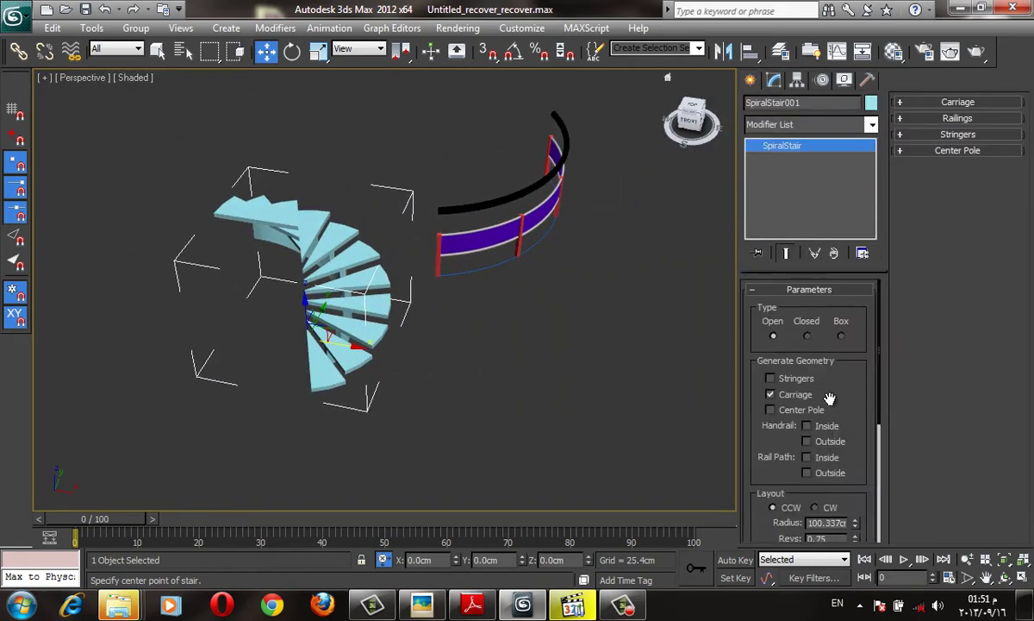
click(807, 457)
click(806, 472)
Select the stair's two rail path shapes, inspect them from other angles, then deselect
mouse_move(481, 288)
alt+middle_down()
mouse_move(445, 225)
mouse_move(304, 182)
alt+middle_up()
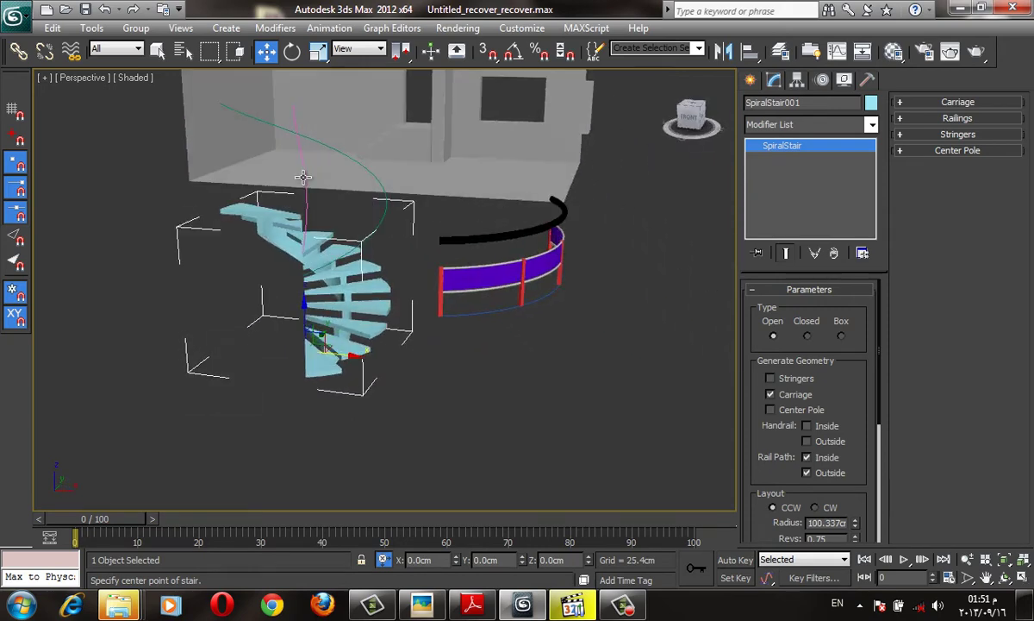
click(304, 182)
ctrl+click(354, 212)
alt+middle_drag(353, 211, 327, 206)
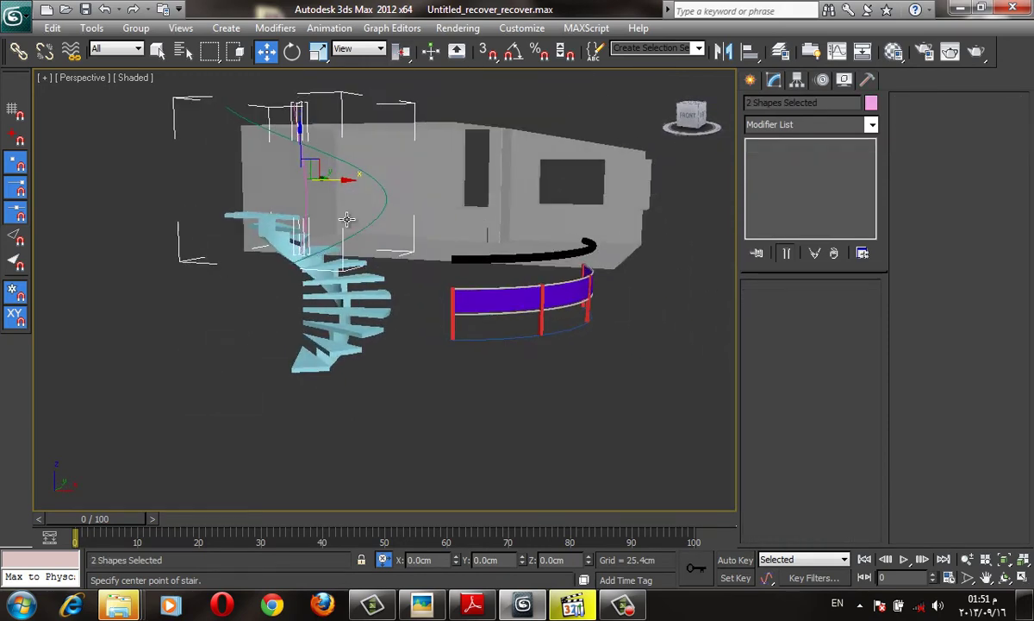
mouse_move(308, 135)
alt+middle_down()
mouse_move(345, 283)
mouse_move(612, 140)
alt+middle_up()
click(612, 140)
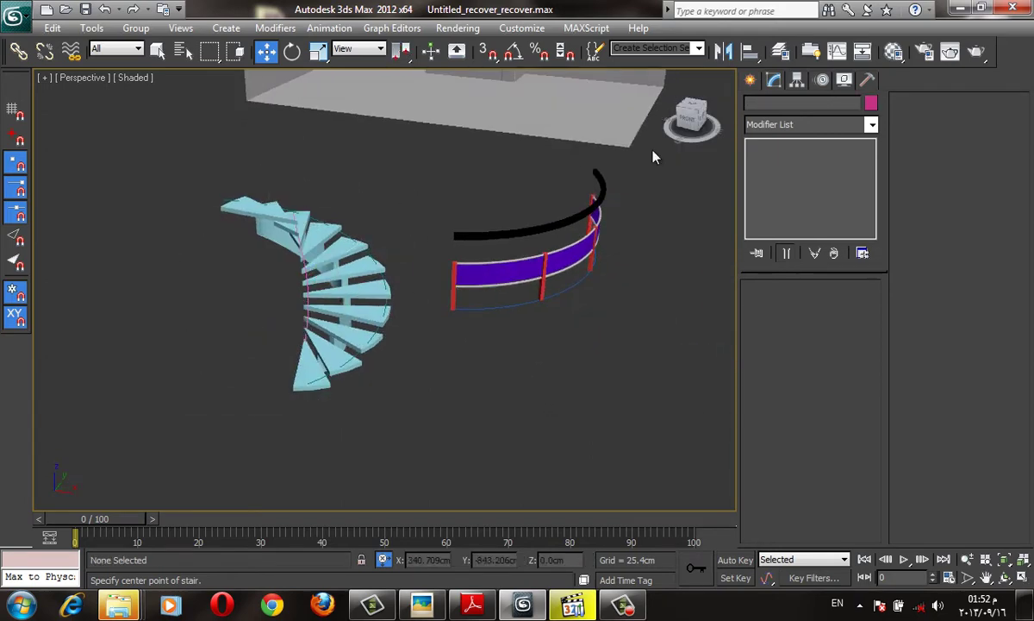
Add an AEC Extended railing along the spiral stair's rail path
click(750, 79)
click(772, 127)
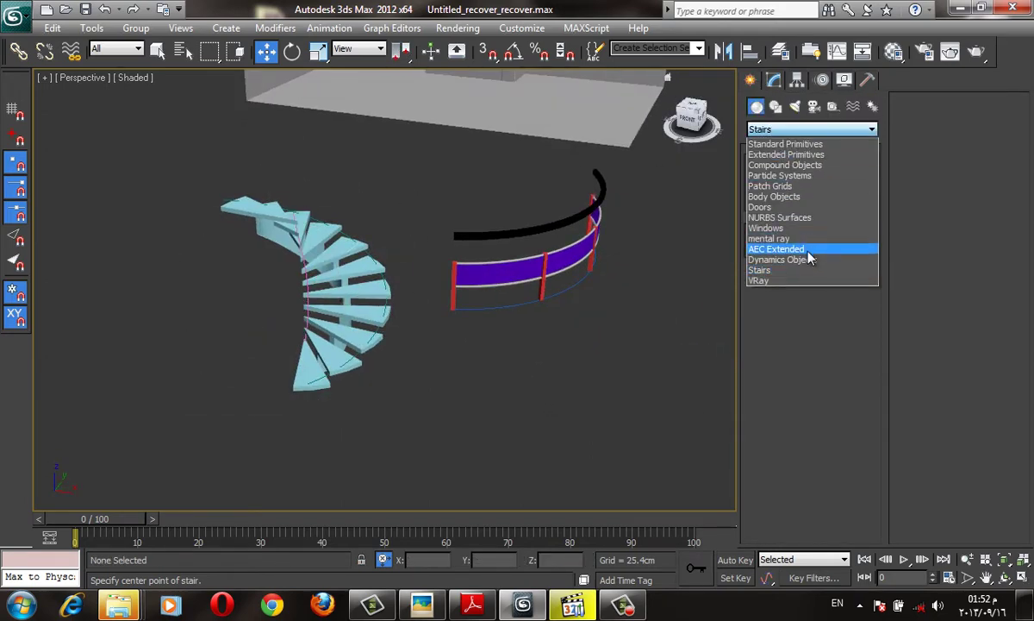
click(808, 250)
click(779, 184)
click(842, 183)
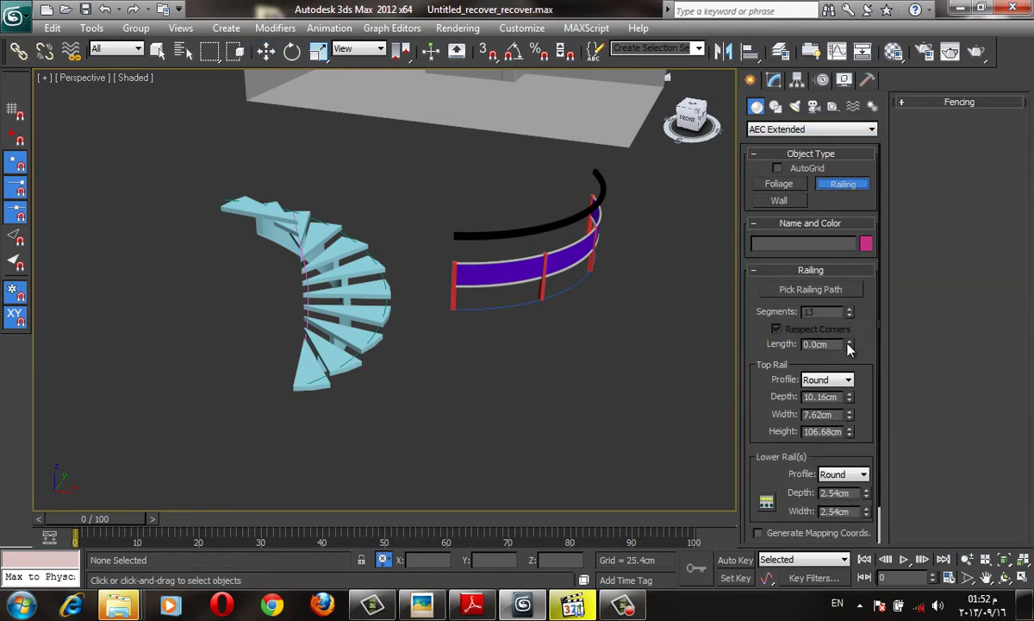
click(835, 296)
click(379, 277)
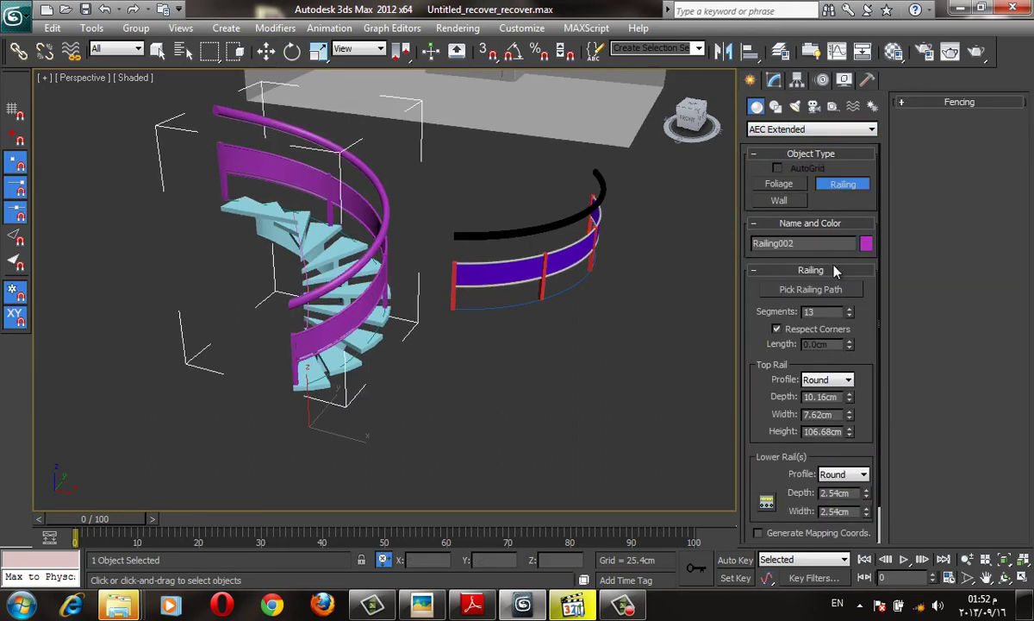
mouse_move(856, 425)
mouse_down()
mouse_move(843, 372)
mouse_move(793, 414)
mouse_up()
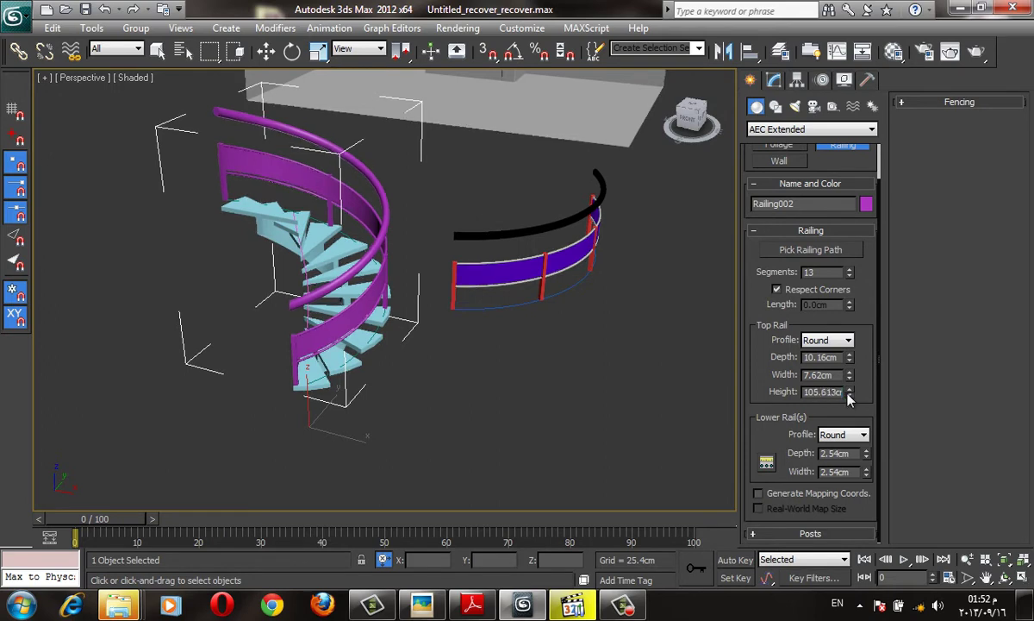
Add a second railing along the spiral stair's centre path
click(822, 259)
click(393, 261)
right_click(380, 311)
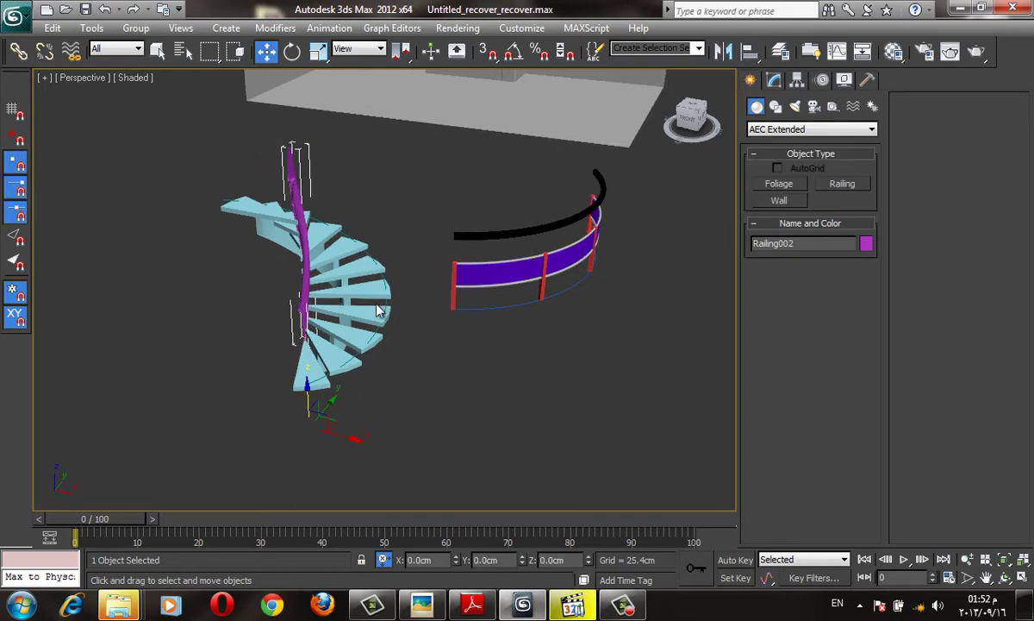
alt+middle_drag(379, 310, 241, 286)
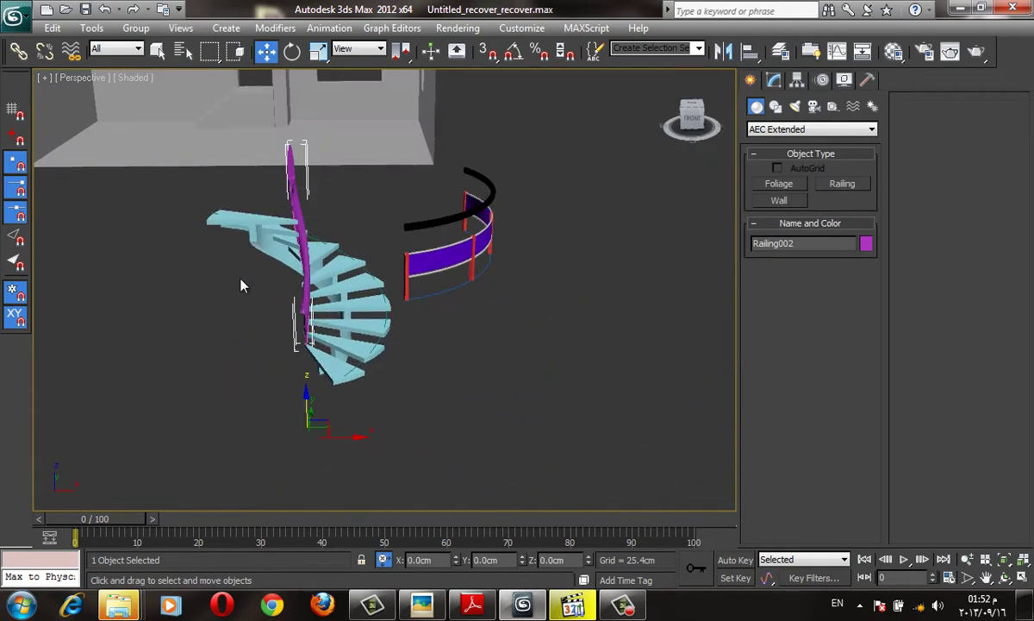
scroll(448, 250, up, 5)
scroll(483, 241, down, 5)
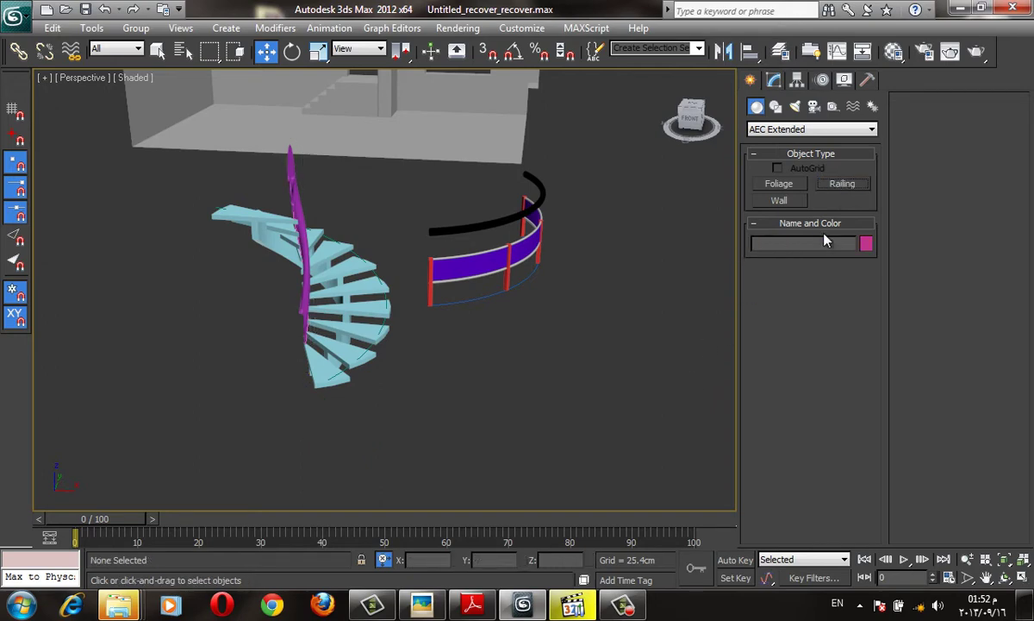
Add a third railing along the spiral stair's outer edge
click(842, 183)
click(811, 290)
click(383, 308)
key(w)
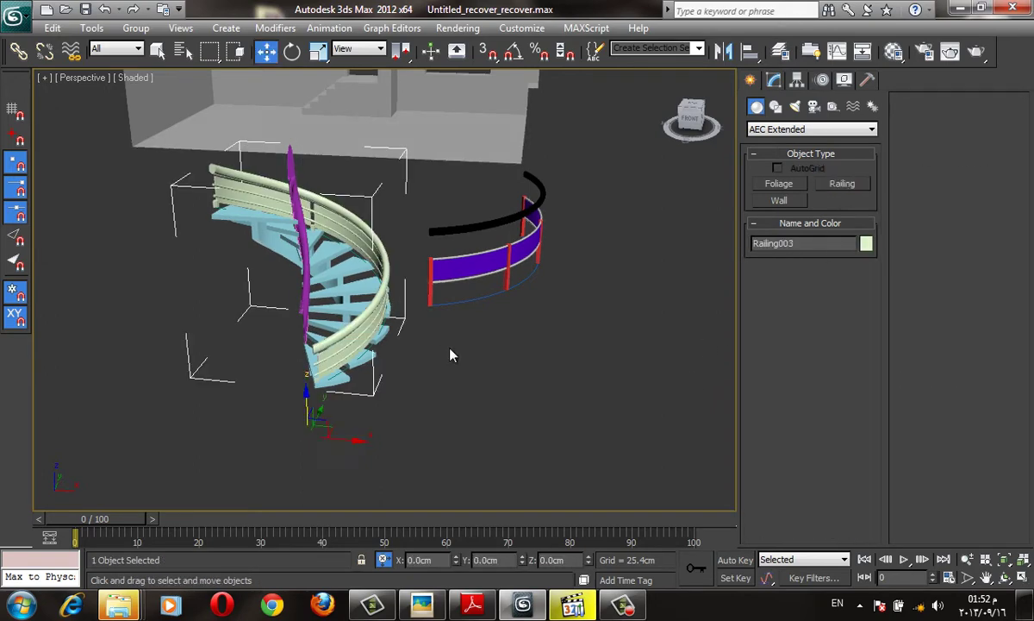
mouse_move(451, 353)
alt+middle_down()
mouse_move(634, 326)
mouse_move(716, 374)
mouse_move(831, 384)
mouse_move(399, 418)
alt+middle_up()
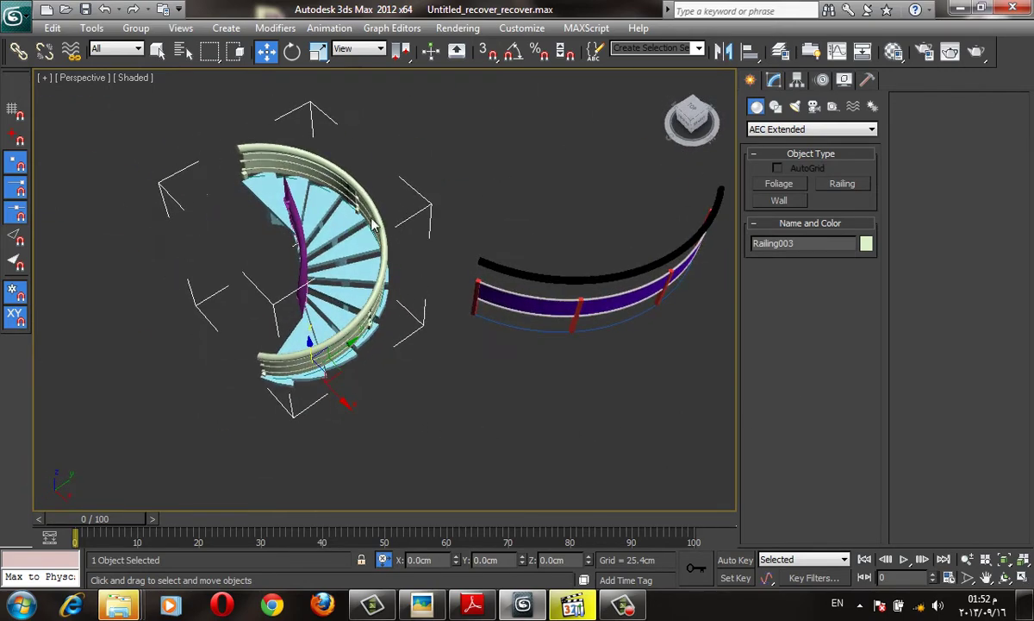
Select the stair and all its railings and set their object colour to grey
key(ctrl+a)
click(866, 244)
click(602, 240)
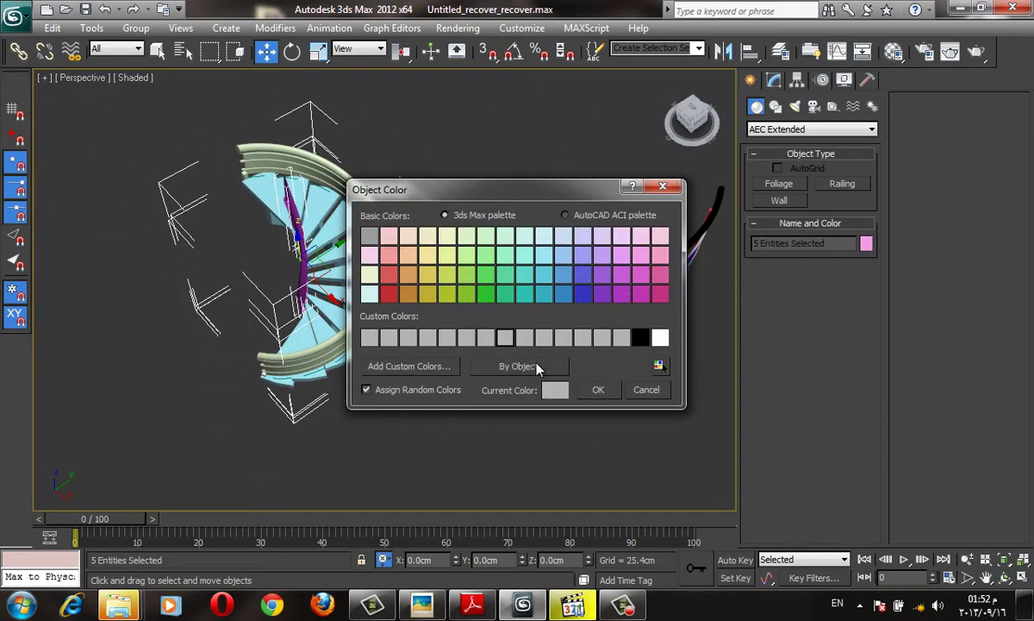
click(593, 388)
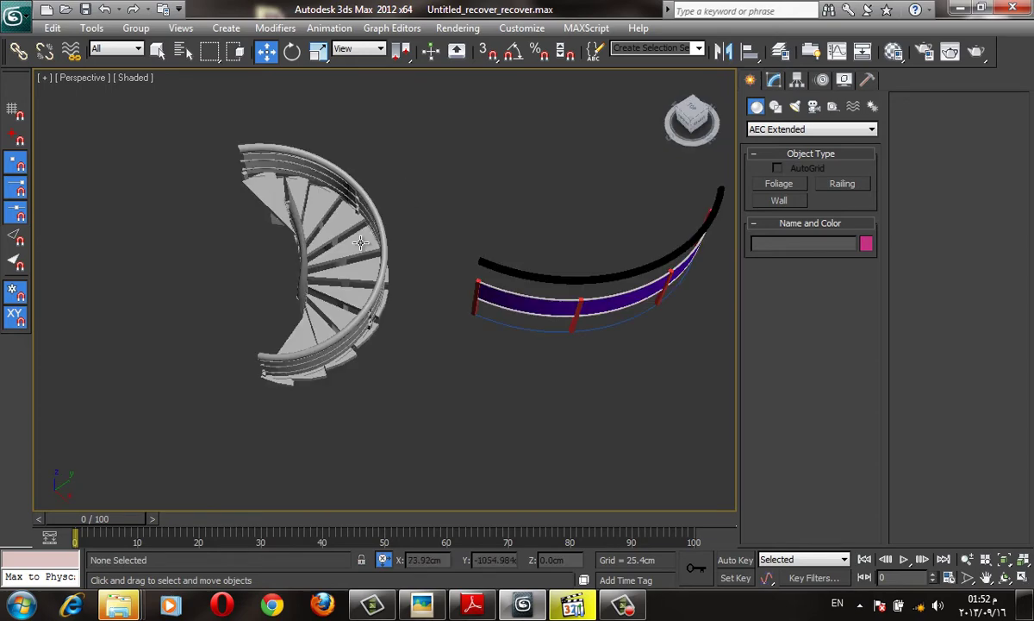
Delete the spiral stair with its railings, leaving the curved railing selected
click(362, 237)
key(z)
mouse_move(398, 241)
alt+middle_down()
mouse_move(439, 225)
mouse_move(582, 215)
mouse_move(728, 233)
mouse_move(373, 241)
mouse_move(490, 247)
mouse_move(462, 150)
alt+middle_up()
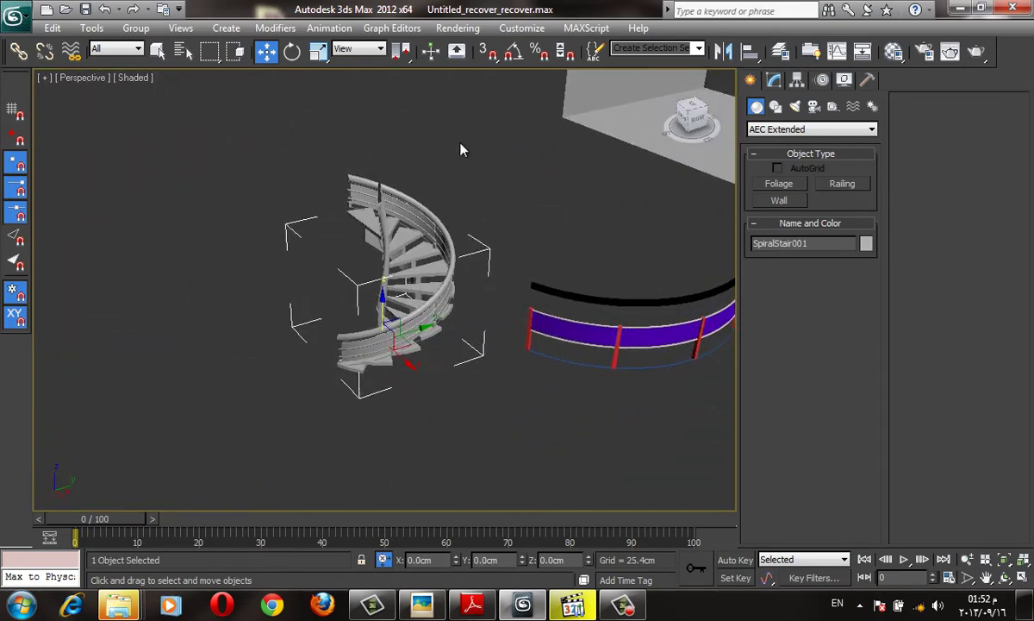
drag(462, 150, 497, 358)
middle_drag(497, 358, 425, 363)
key(Delete)
drag(697, 284, 319, 446)
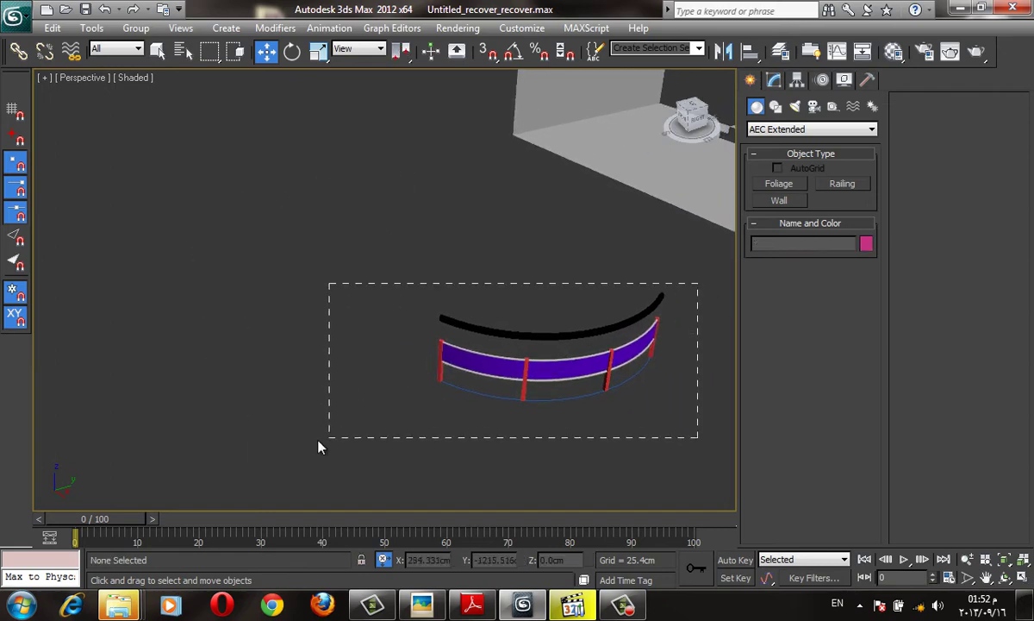
Delete the leftover curved railing and select the straight stair in the room
key(Delete)
click(637, 176)
key(z)
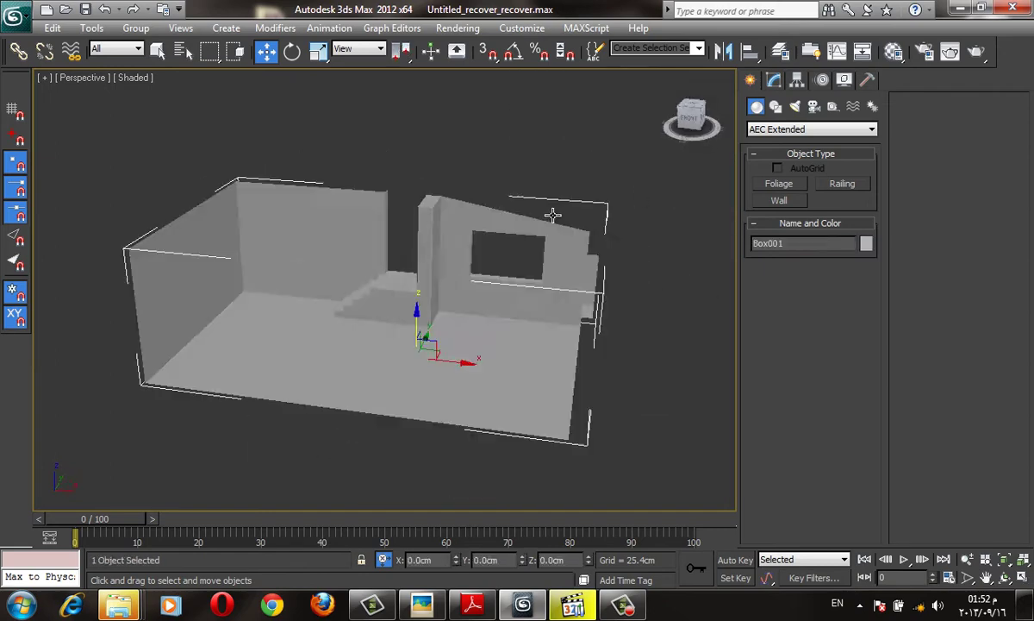
scroll(300, 345, up, 5)
mouse_move(300, 344)
middle_down()
mouse_move(447, 252)
mouse_move(456, 256)
middle_up()
key(F4)
click(301, 261)
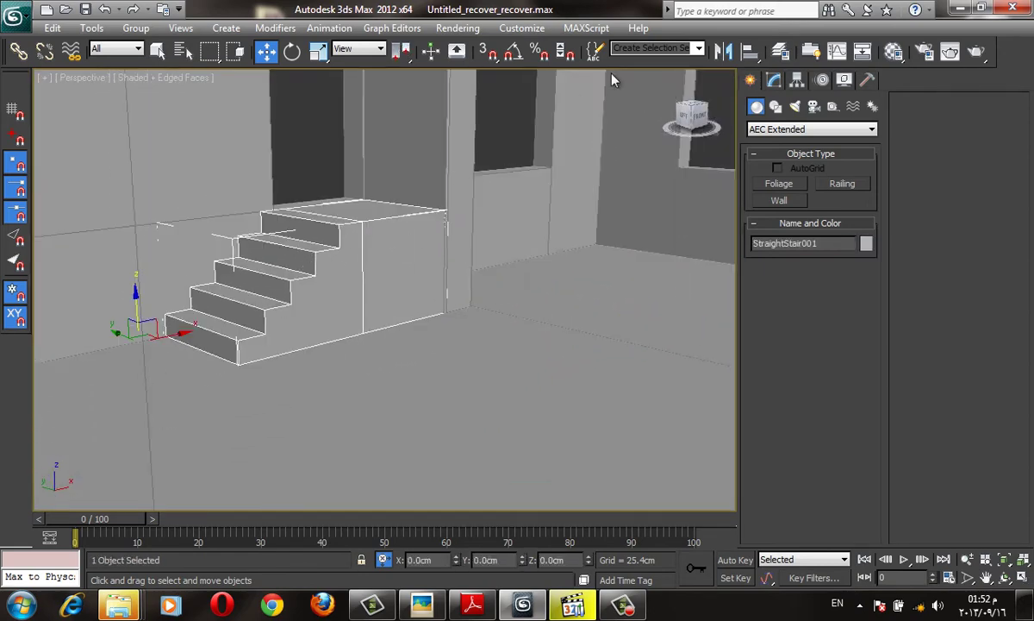
Show the straight stair's base parameters, viewed from the front in wireframe
click(773, 79)
click(791, 160)
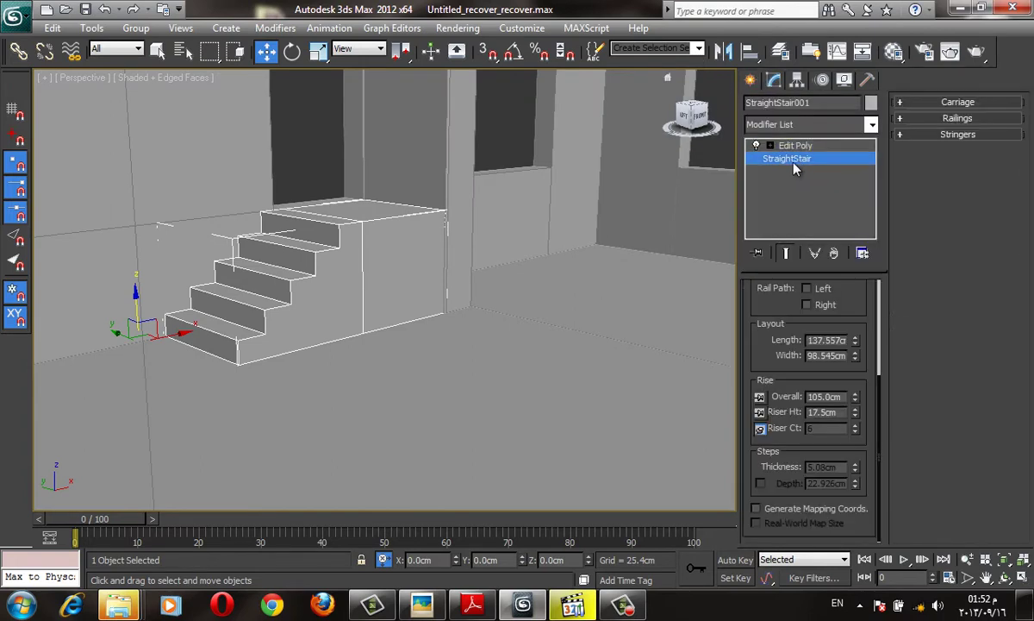
alt+middle_drag(405, 215, 396, 226)
scroll(395, 226, down, 2)
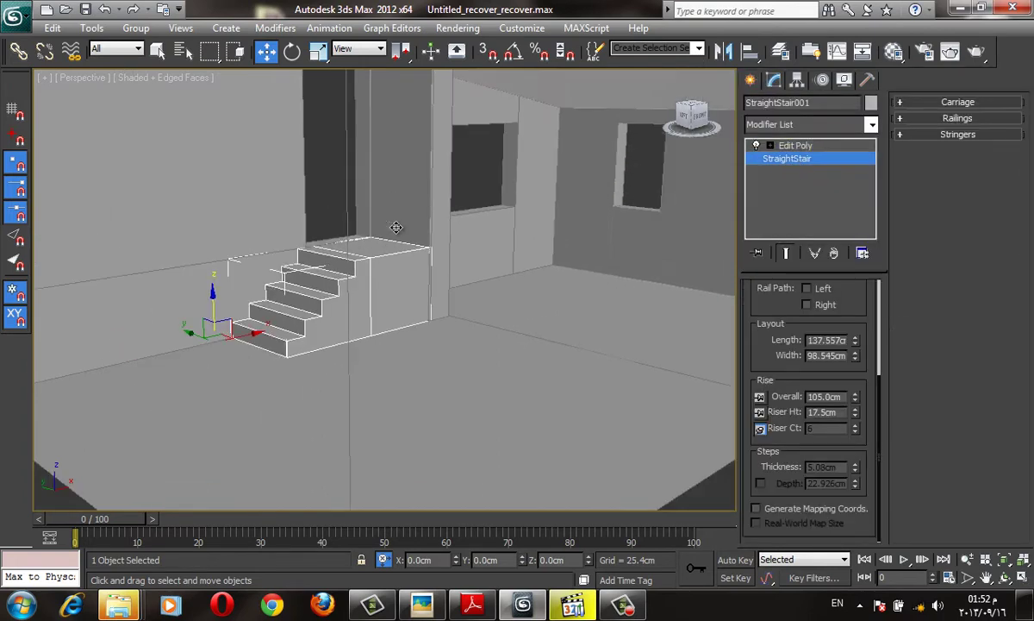
scroll(396, 227, up, 2)
key(f)
key(F3)
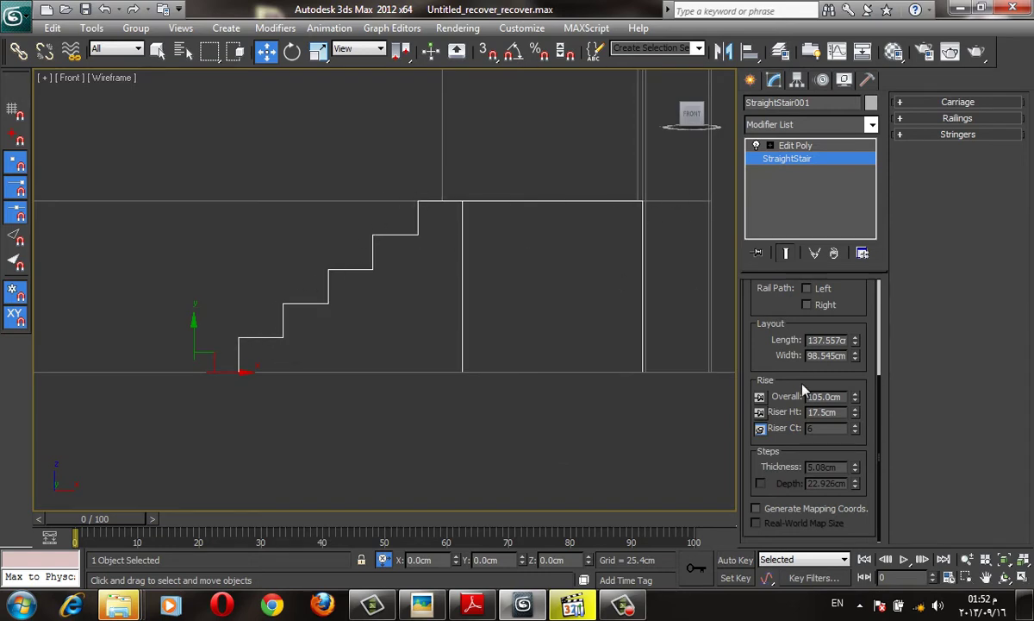
Check the stair's Edit Poly level, then return to its parameters in perspective view
scroll(801, 392, up, 2)
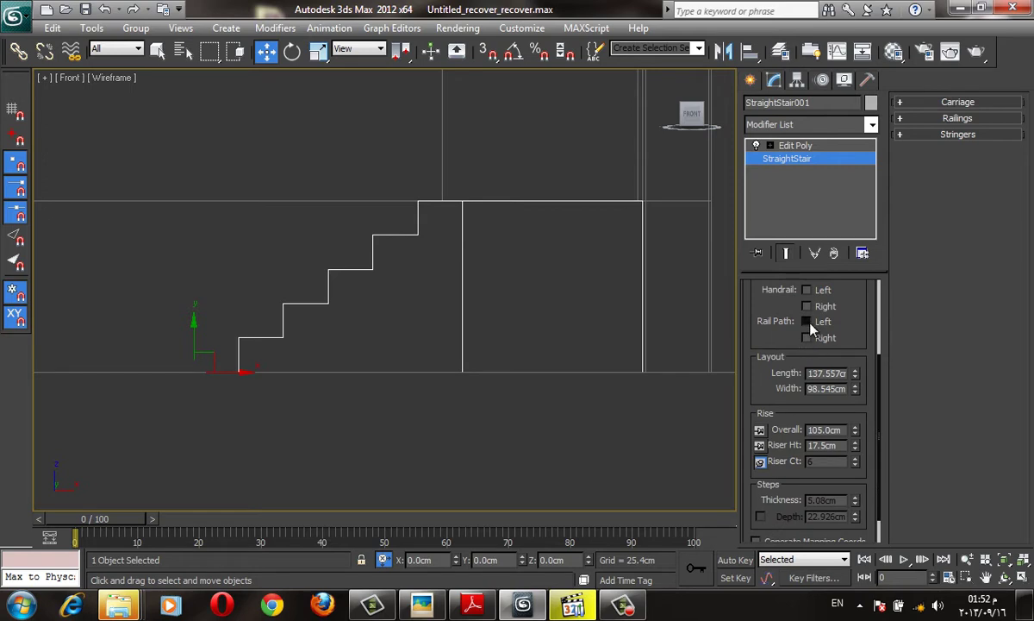
click(800, 147)
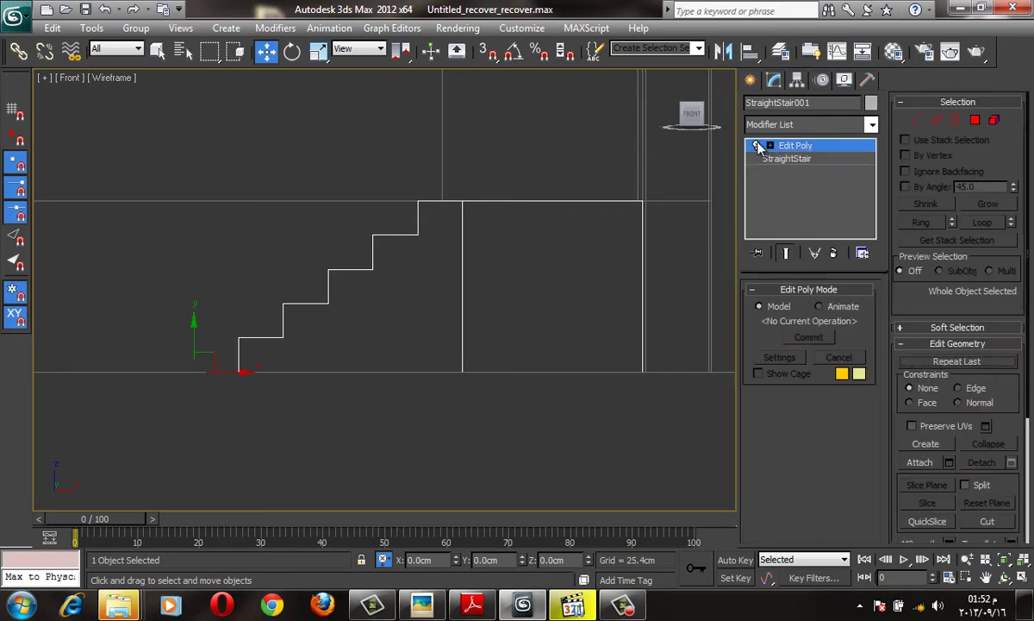
click(791, 162)
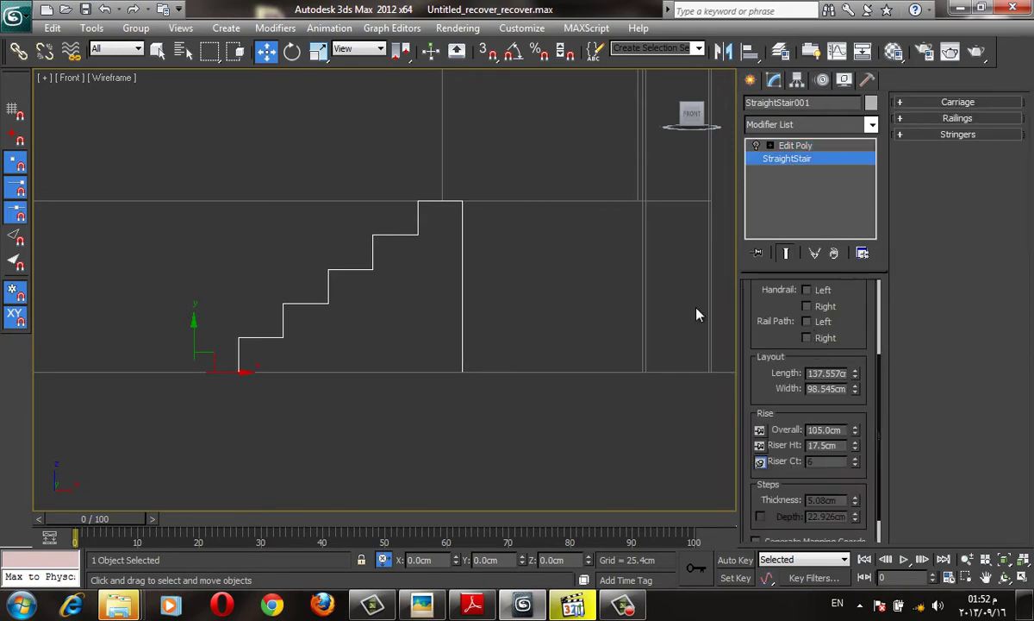
scroll(393, 300, down, 3)
alt+middle_drag(392, 300, 409, 310)
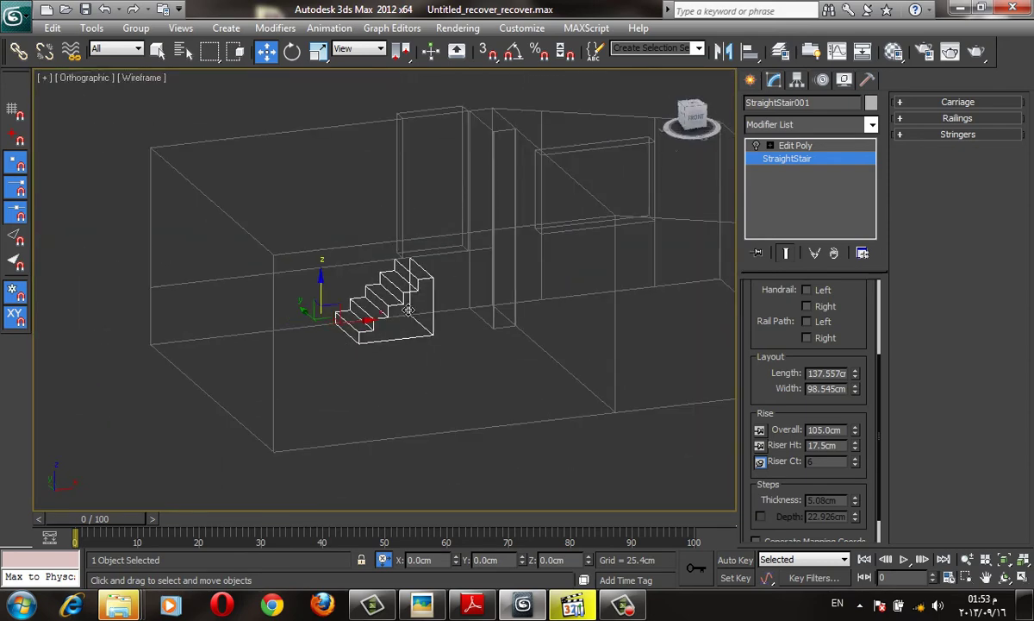
key(p)
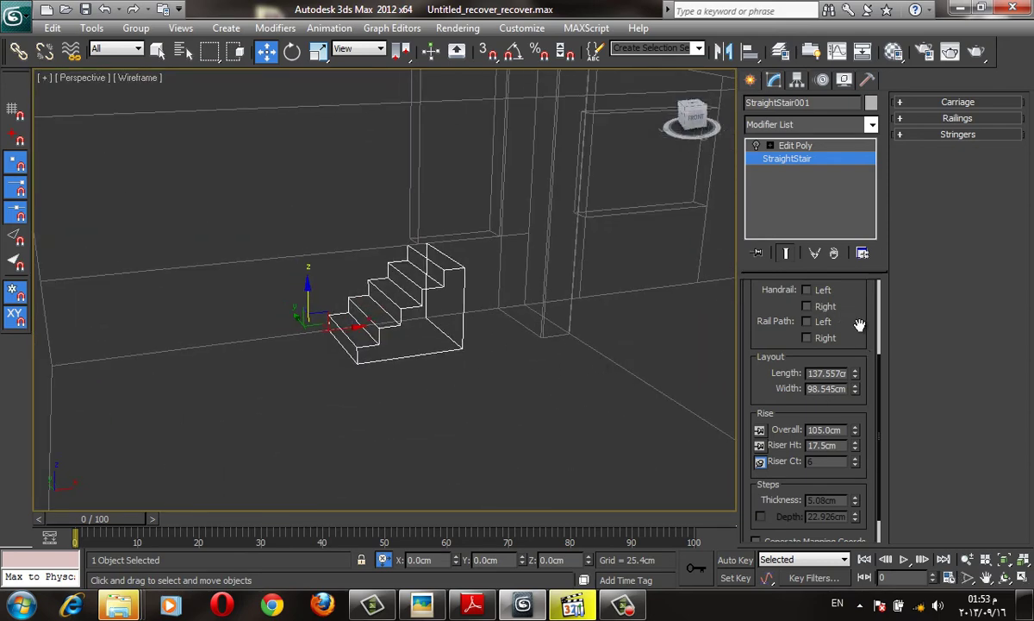
scroll(827, 325, up, 5)
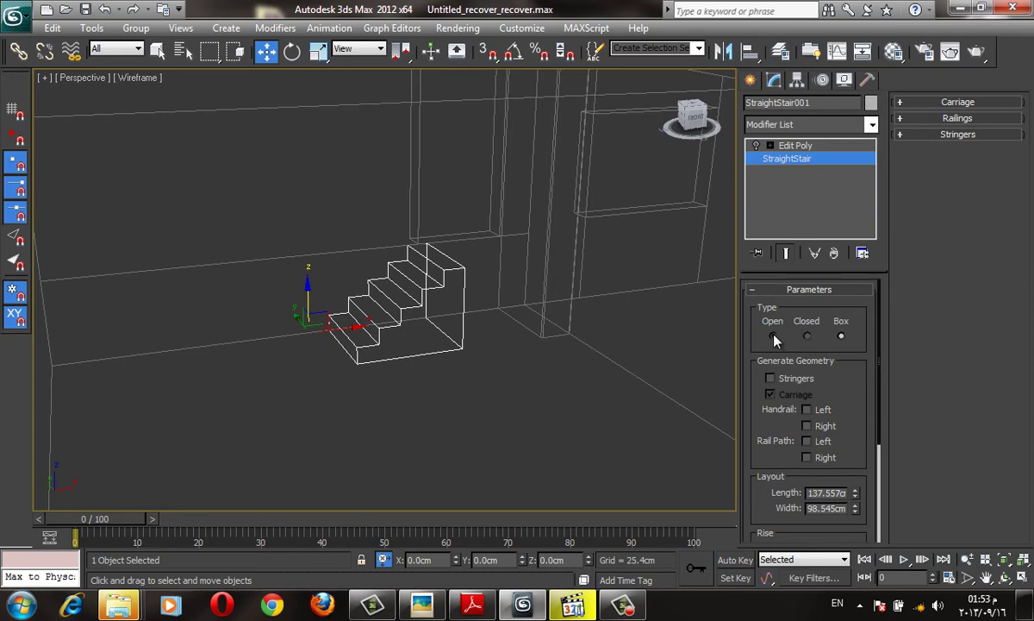
Switch the stair type to Open, then back to Box, and reselect Edit Poly in front view
click(774, 337)
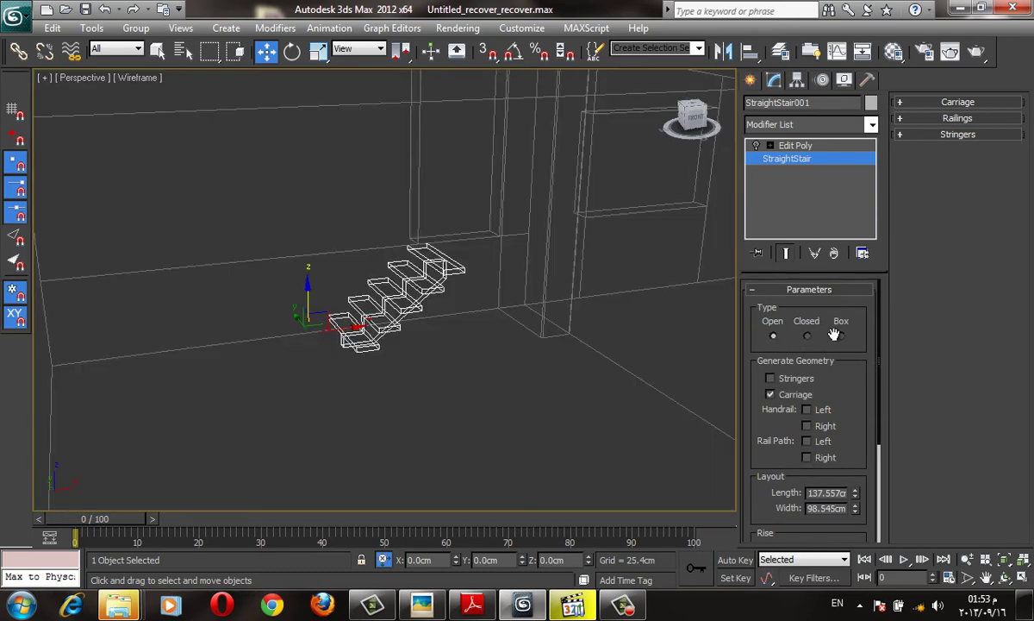
click(841, 335)
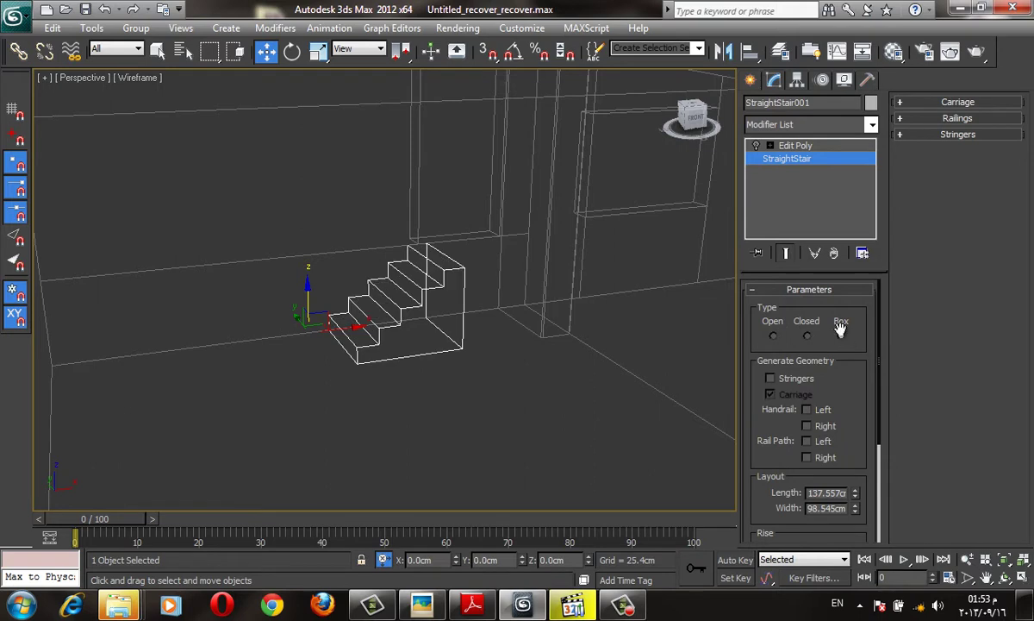
click(809, 148)
key(f)
scroll(649, 213, down, 3)
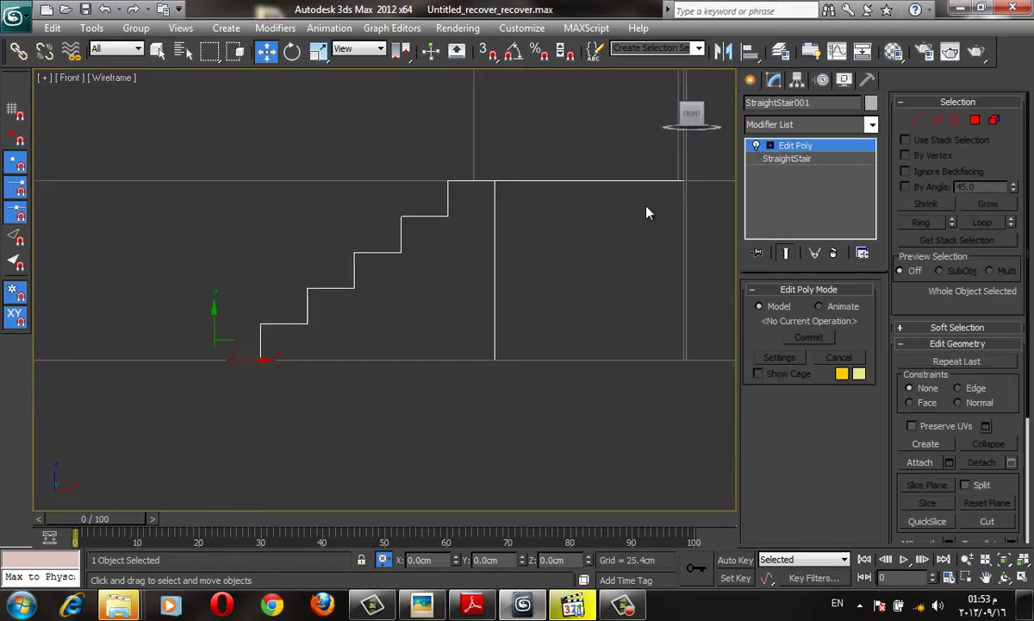
Start a Line shape with 2.5D snapping turned on
click(750, 79)
click(775, 106)
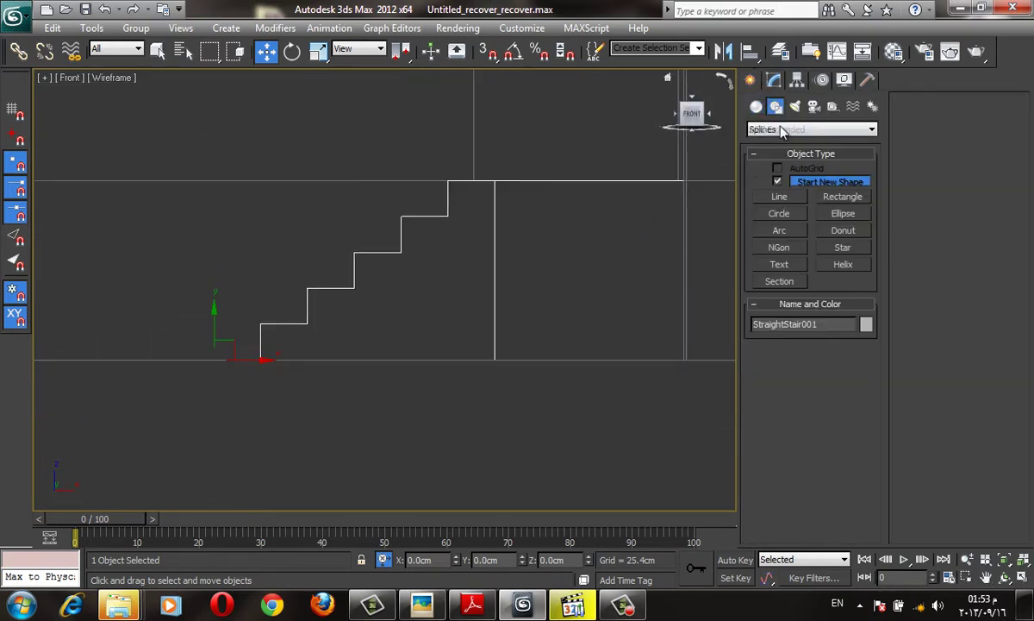
click(781, 197)
key(s)
click(262, 319)
right_click(262, 319)
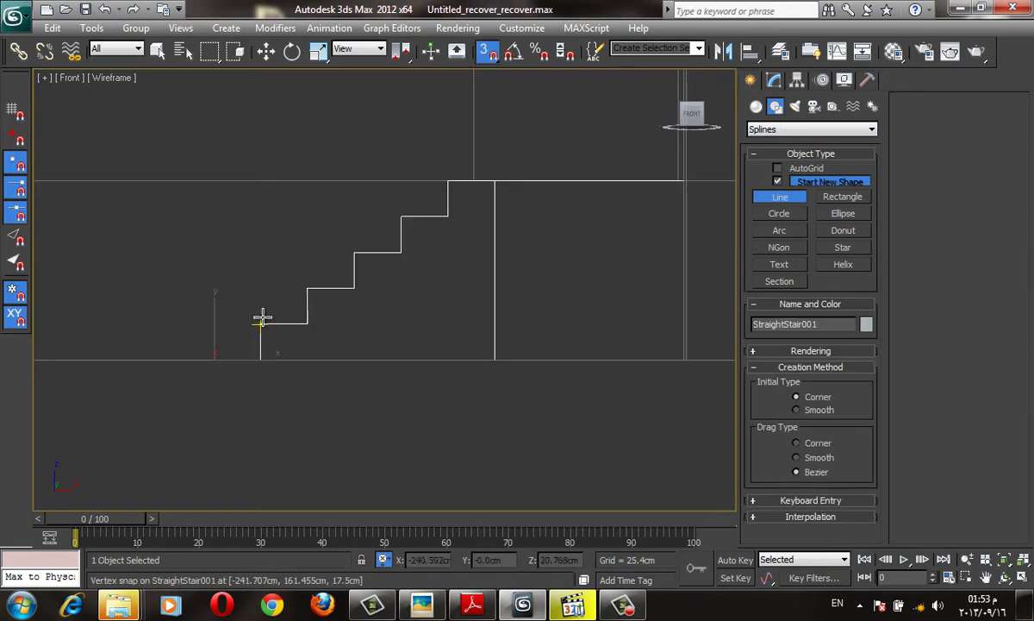
drag(487, 56, 488, 118)
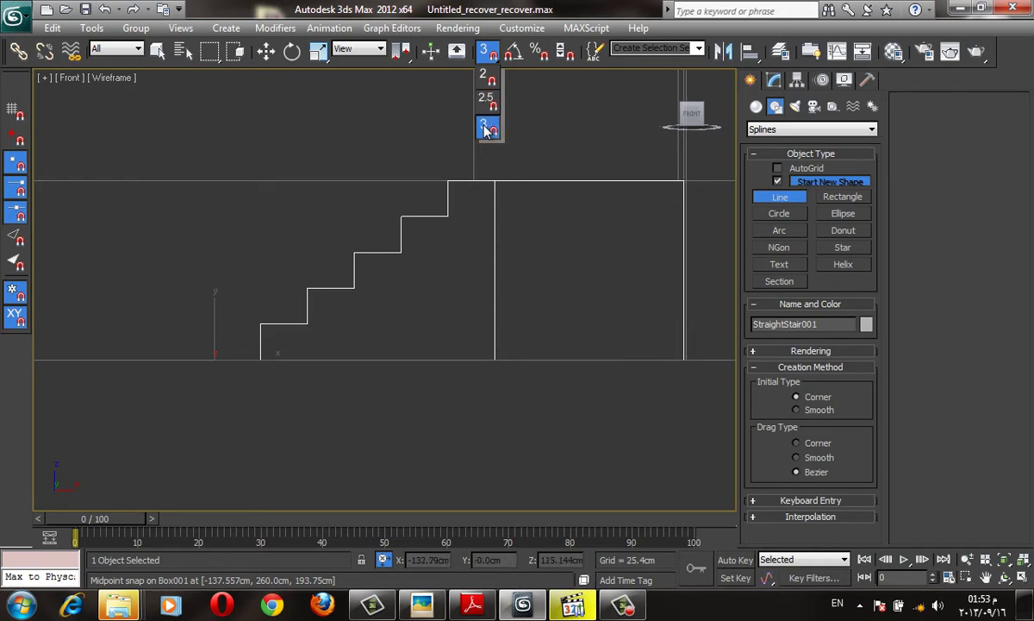
drag(489, 101, 490, 103)
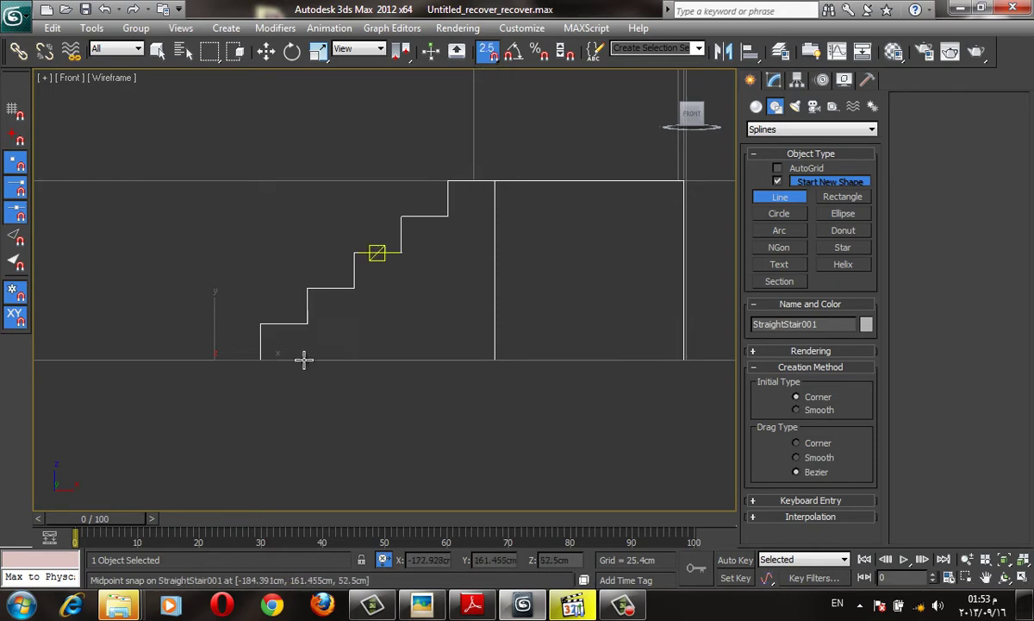
Draw the line from the stair's bottom corner to its top corner and across the landing
click(261, 323)
click(448, 181)
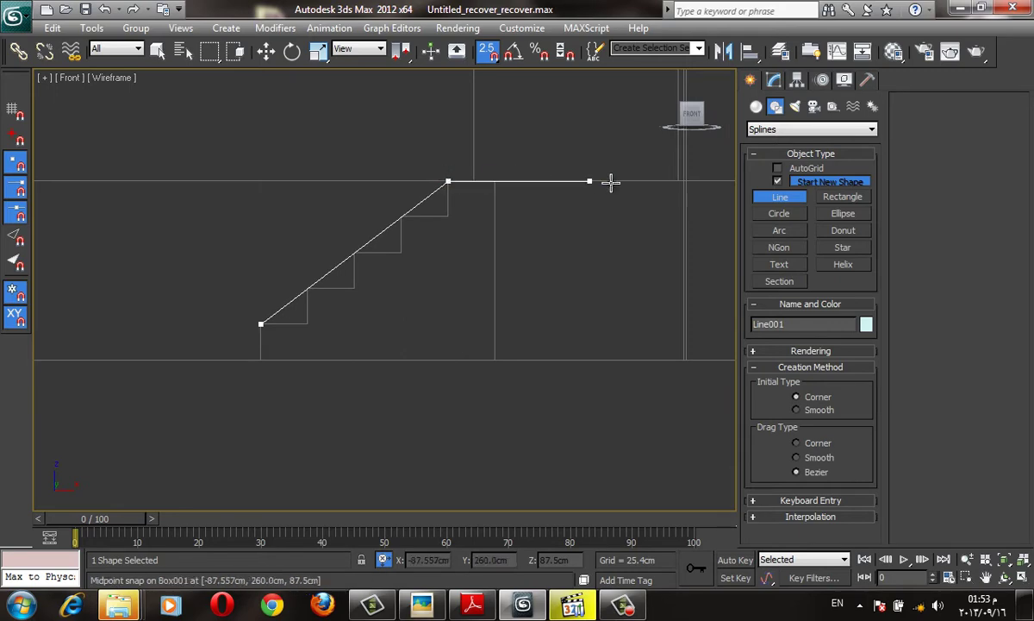
click(684, 183)
right_click(492, 268)
scroll(296, 293, down, 2)
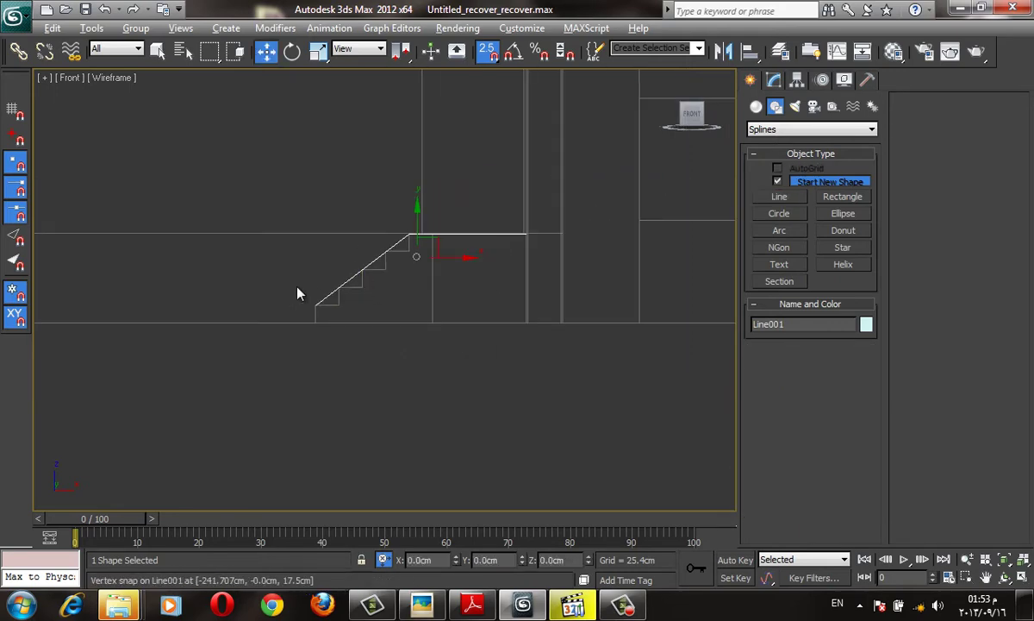
alt+middle_drag(295, 294, 386, 329)
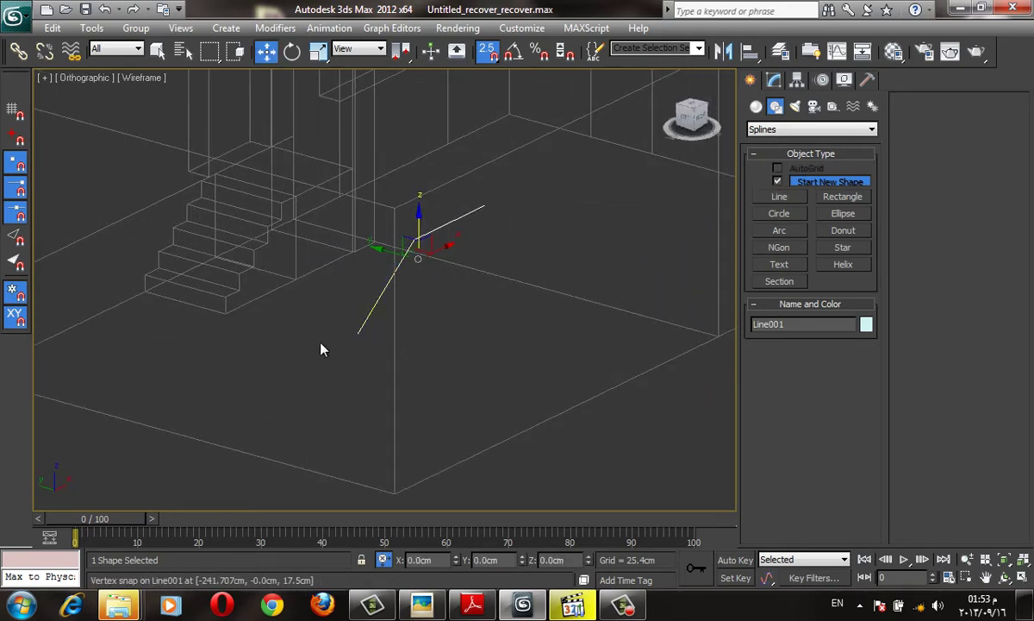
Move Line001 onto the stair with 3D snapping, then turn snapping off
key(space)
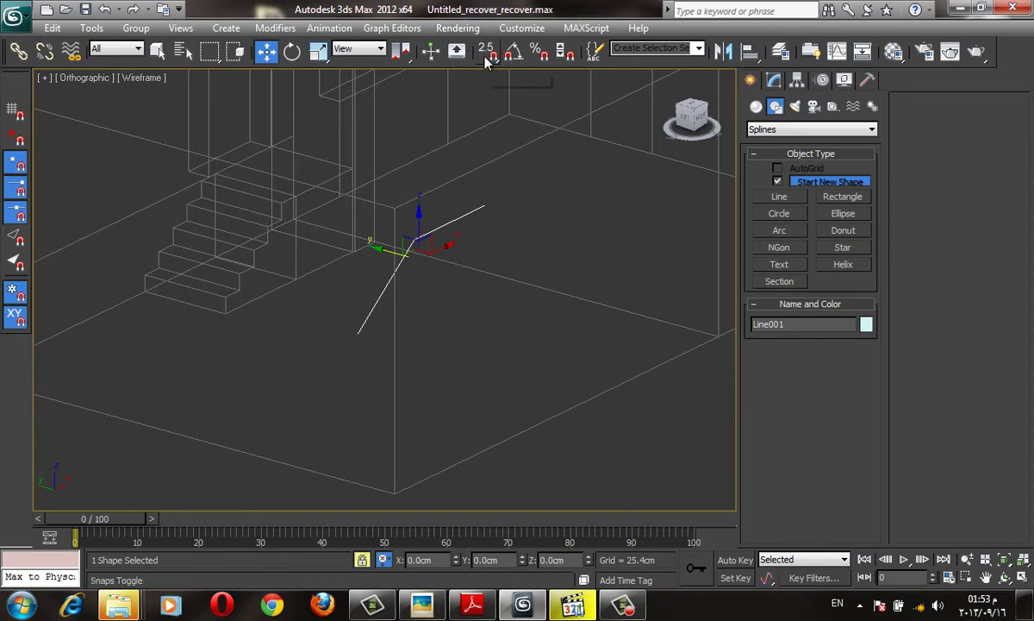
drag(489, 50, 489, 125)
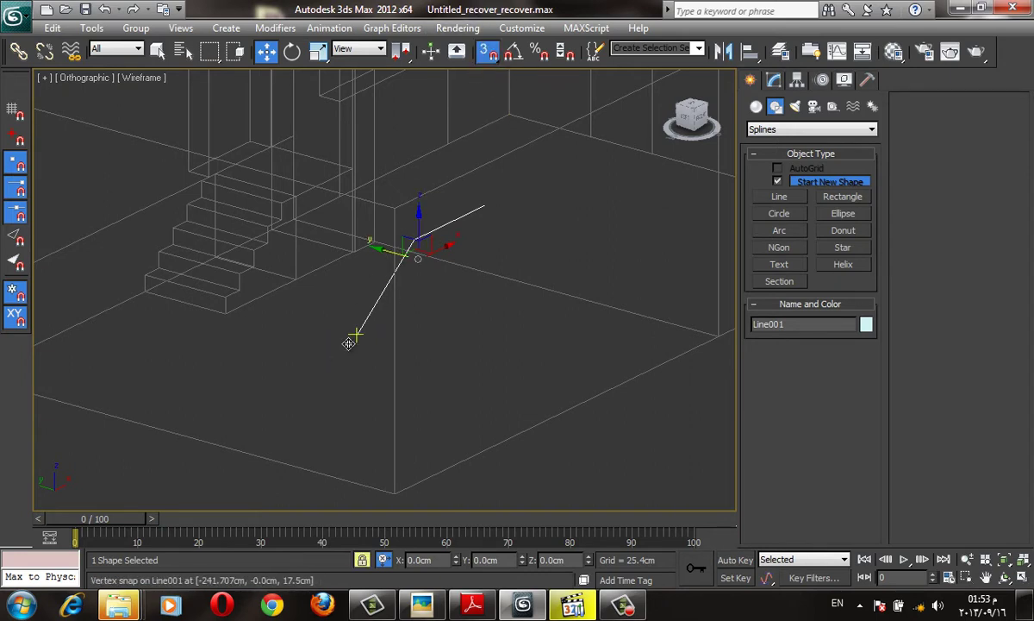
drag(355, 335, 224, 302)
key(s)
scroll(277, 343, down, 2)
key(p)
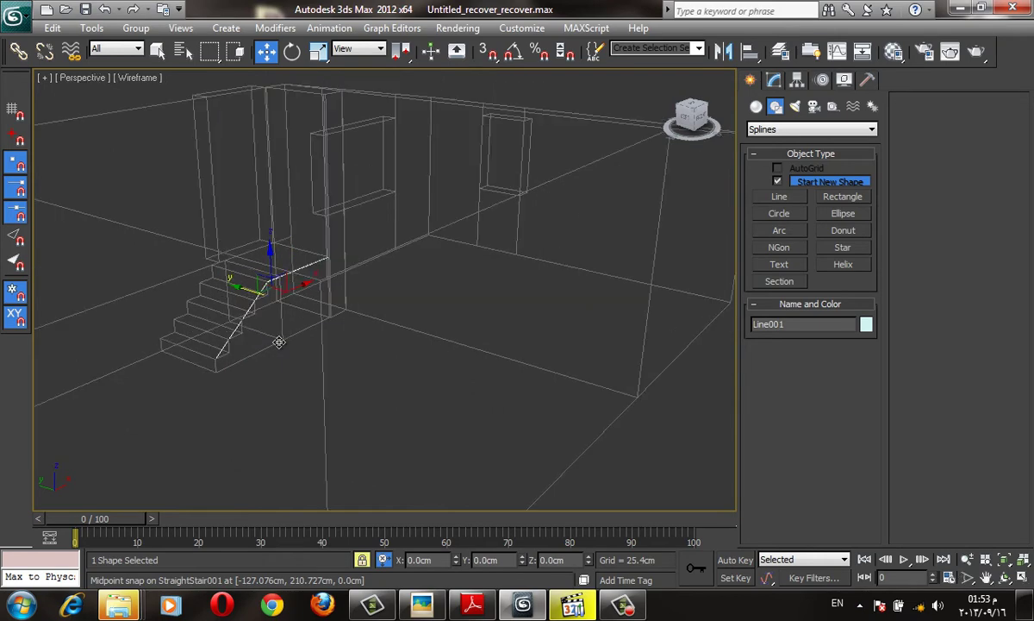
scroll(267, 345, up, 3)
scroll(276, 336, up, 2)
scroll(301, 345, up, 2)
alt+middle_drag(312, 354, 268, 353)
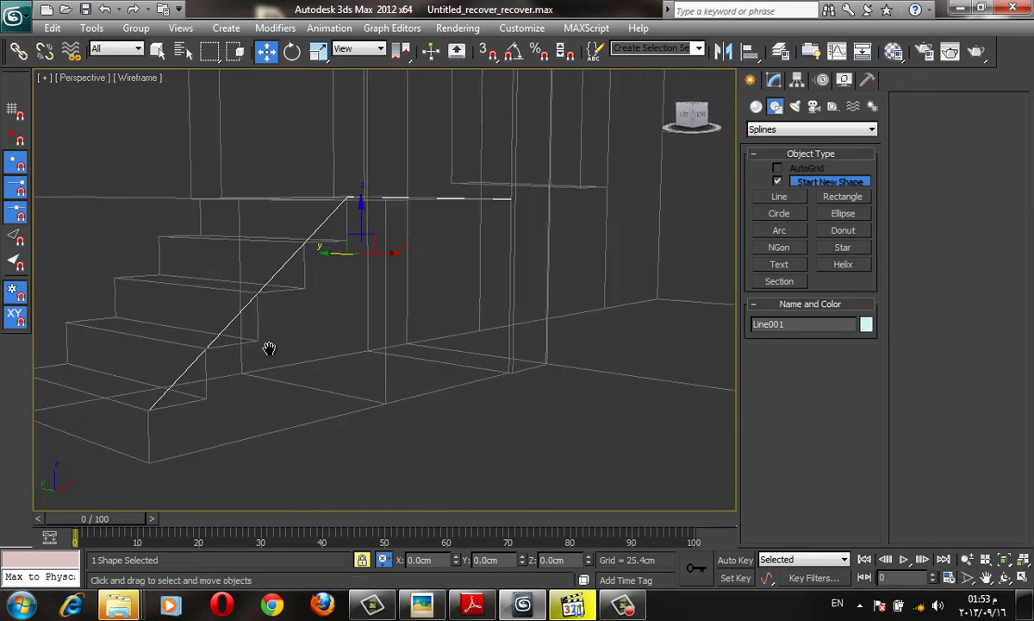
click(757, 108)
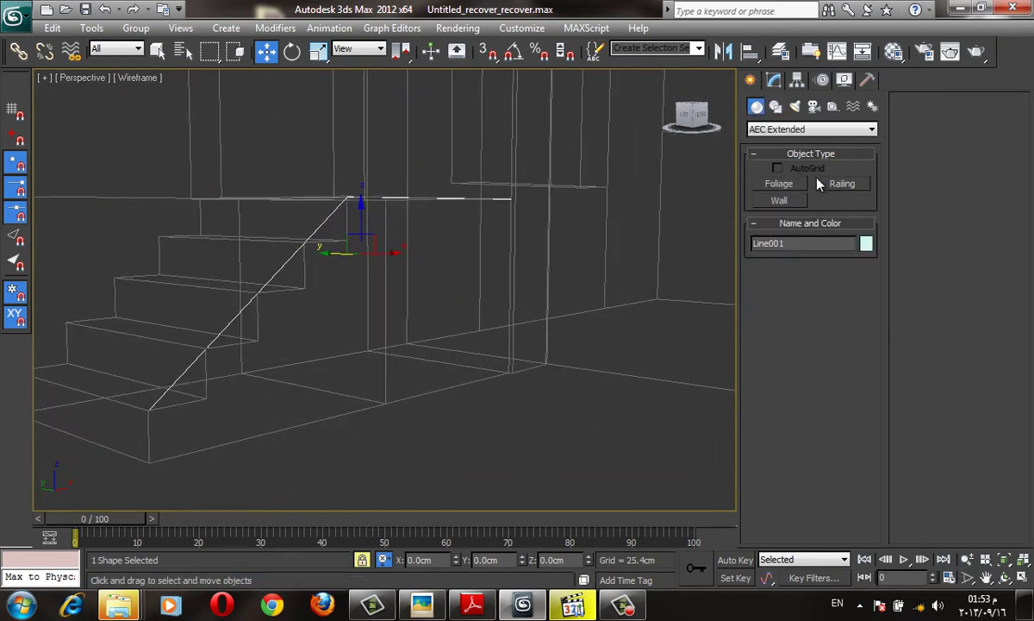
Create a railing by picking the line as its path
click(841, 184)
click(810, 290)
click(397, 197)
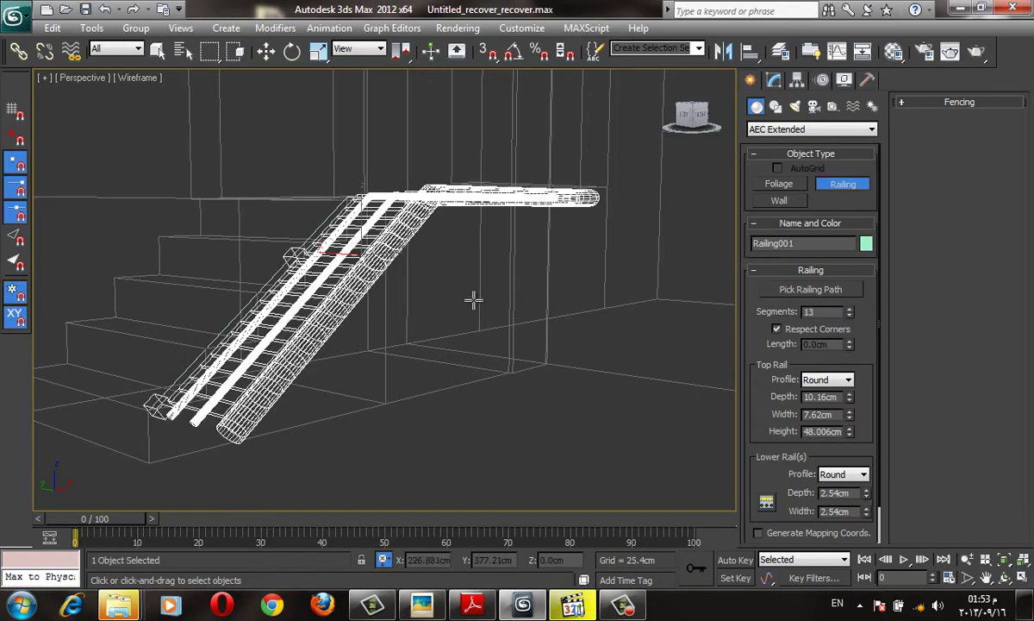
mouse_move(474, 299)
alt+middle_down()
mouse_move(510, 273)
mouse_move(528, 293)
alt+middle_up()
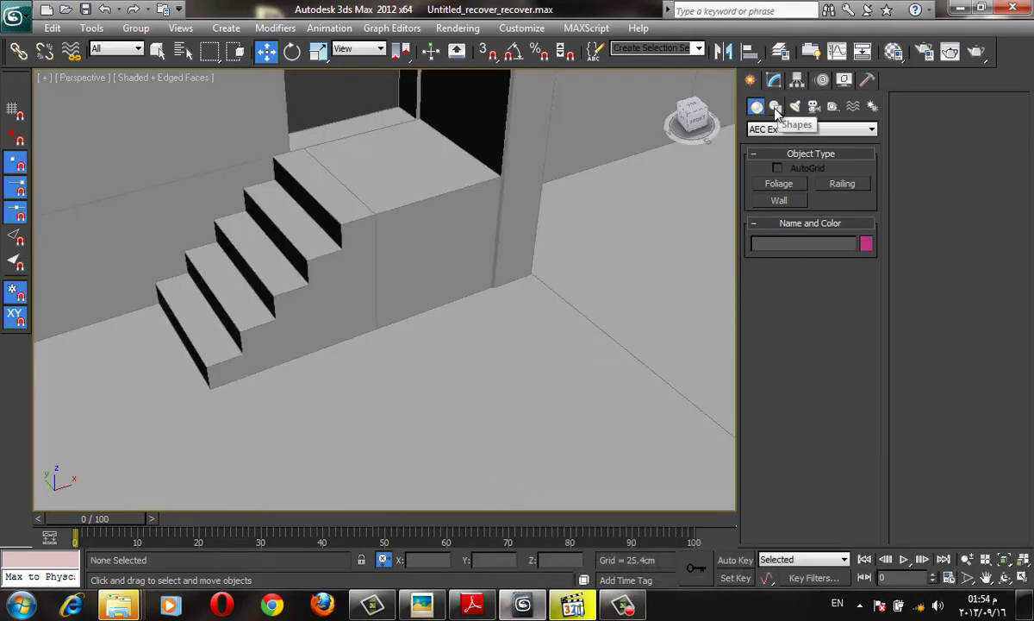
Redraw a snapped path line through the bottom and top stair corners to the landing's back corner
click(775, 108)
click(779, 196)
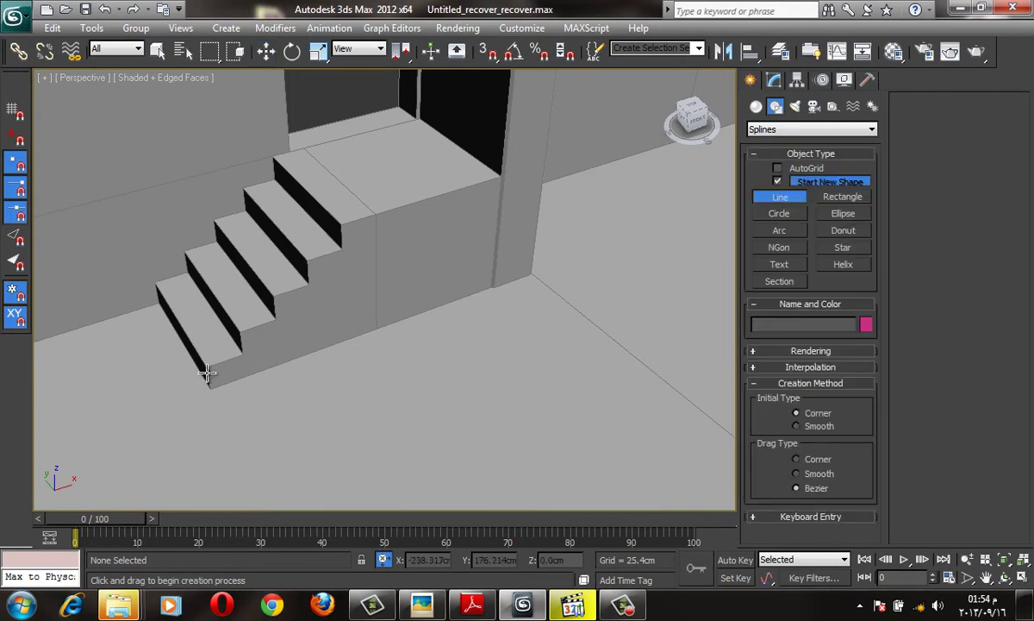
key(s)
click(207, 366)
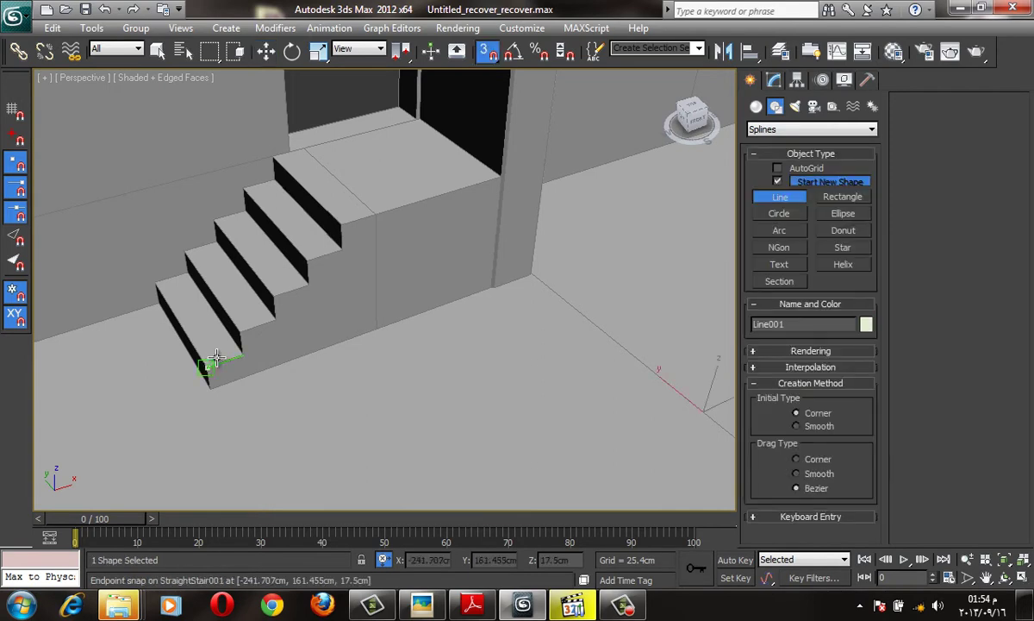
click(340, 233)
click(498, 177)
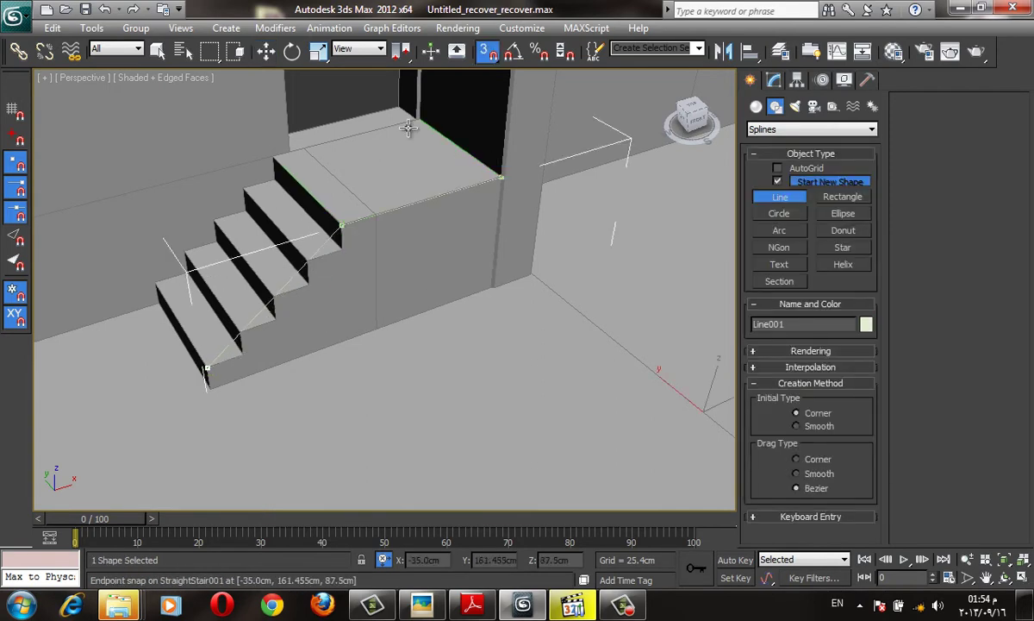
key(F3)
right_click(340, 144)
key(w)
alt+middle_drag(293, 259, 708, 281)
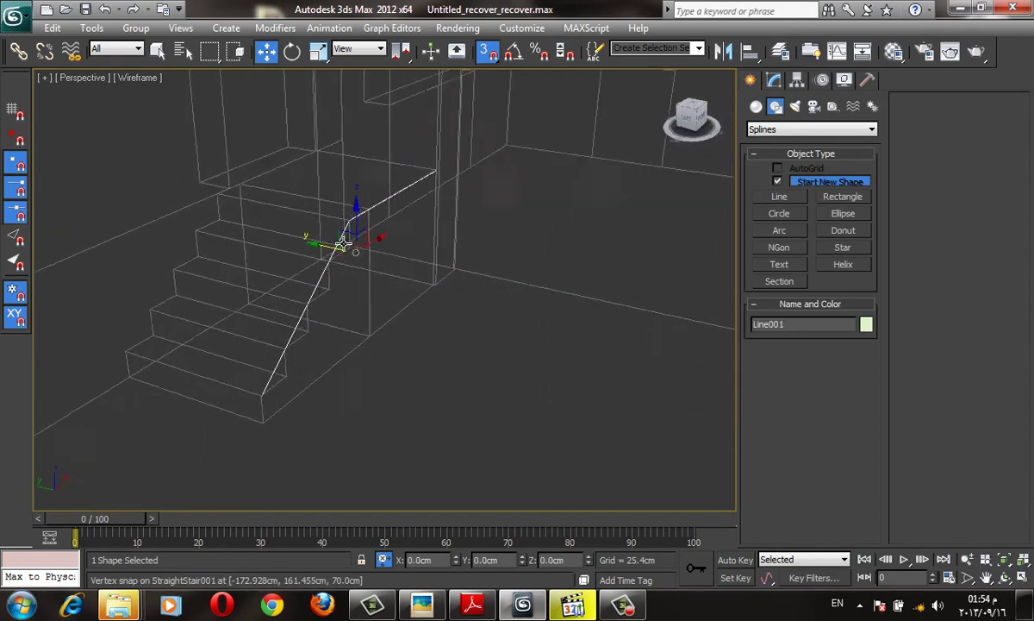
key(F3)
click(756, 106)
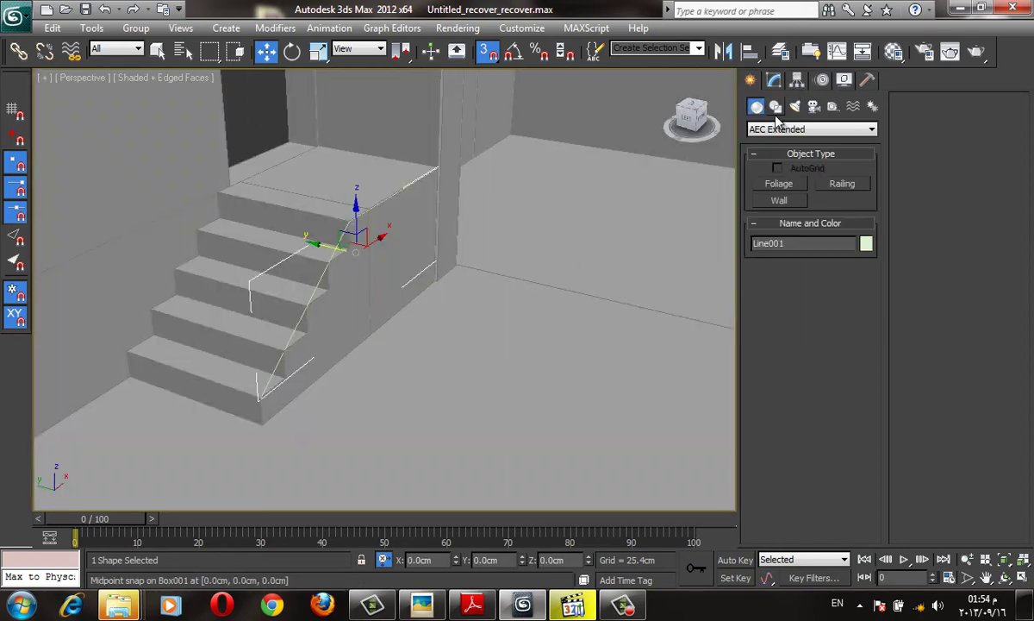
click(843, 183)
Create Railing001 using the new line as its path
click(811, 289)
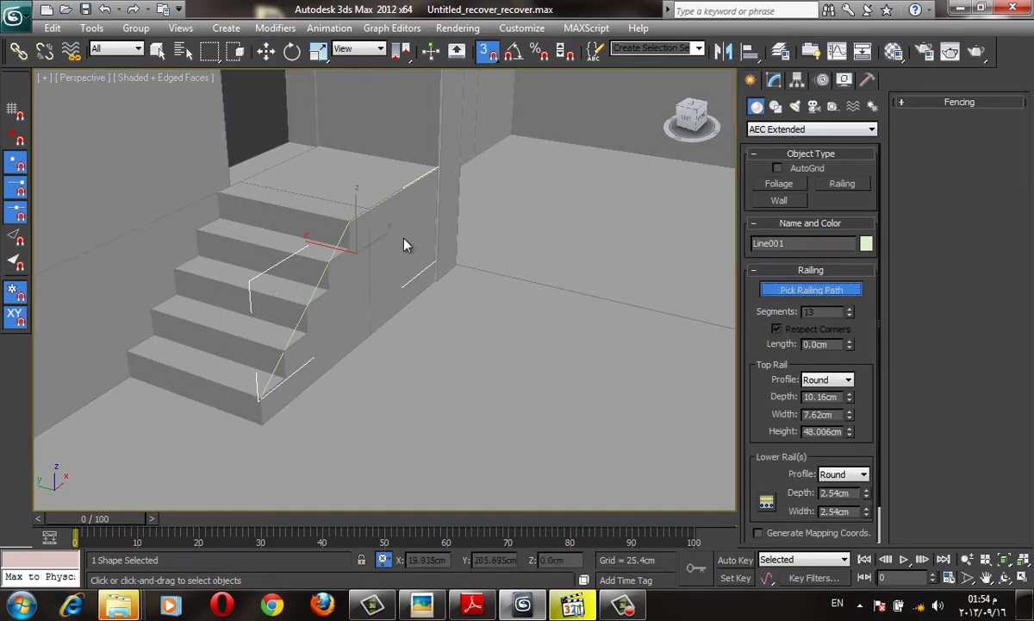
click(356, 215)
mouse_move(473, 351)
alt+middle_down()
mouse_move(351, 268)
mouse_move(339, 300)
mouse_move(362, 284)
alt+middle_up()
key(F4)
Set the top rail height to 85 cm and the lower rail depth and width to 1.5 cm
click(777, 82)
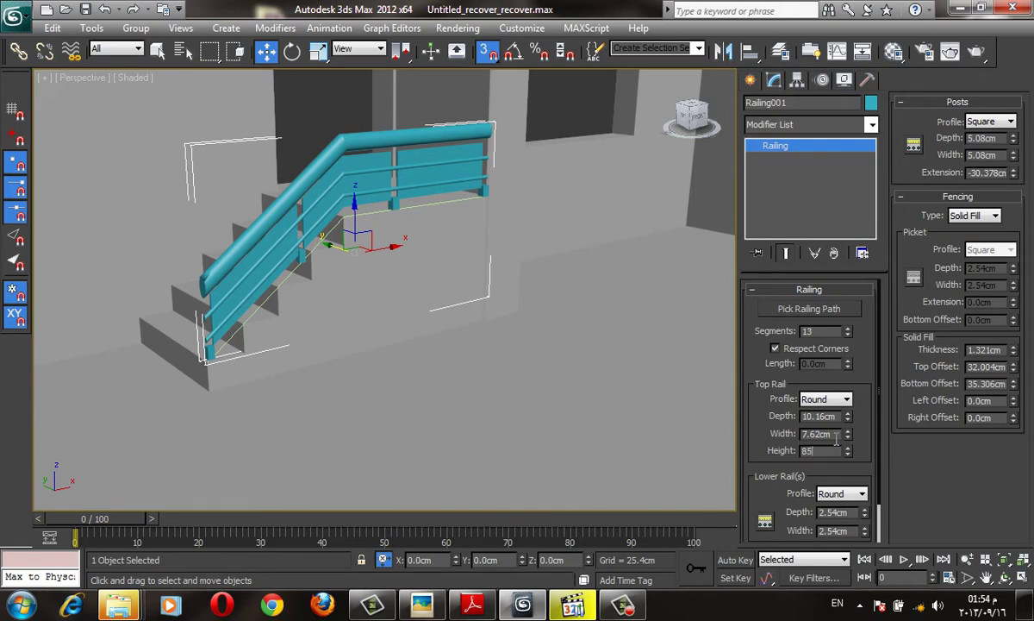
key(Return)
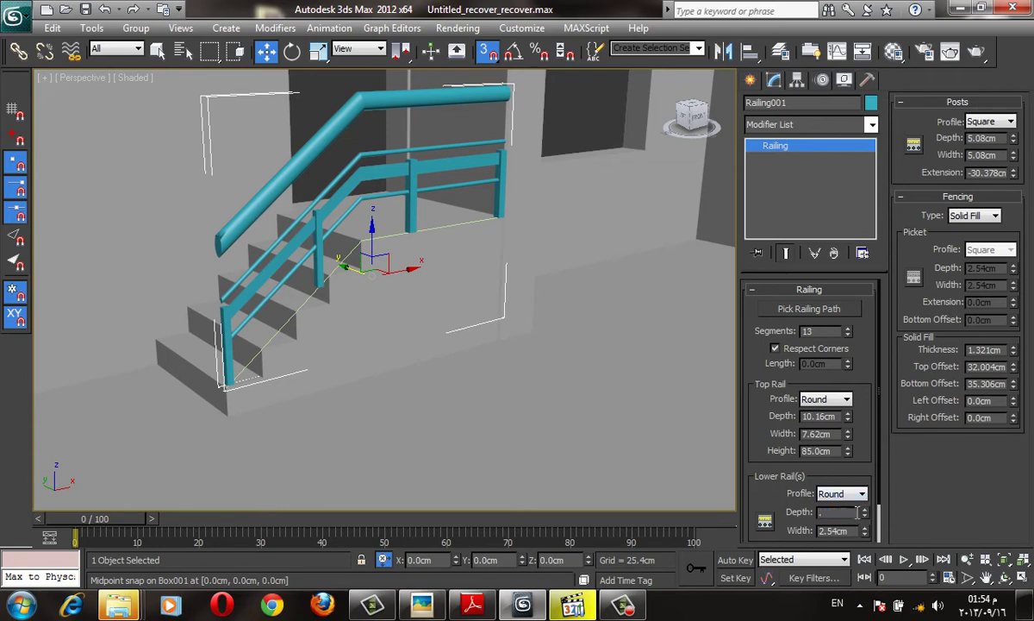
text(1.5)
key(Return)
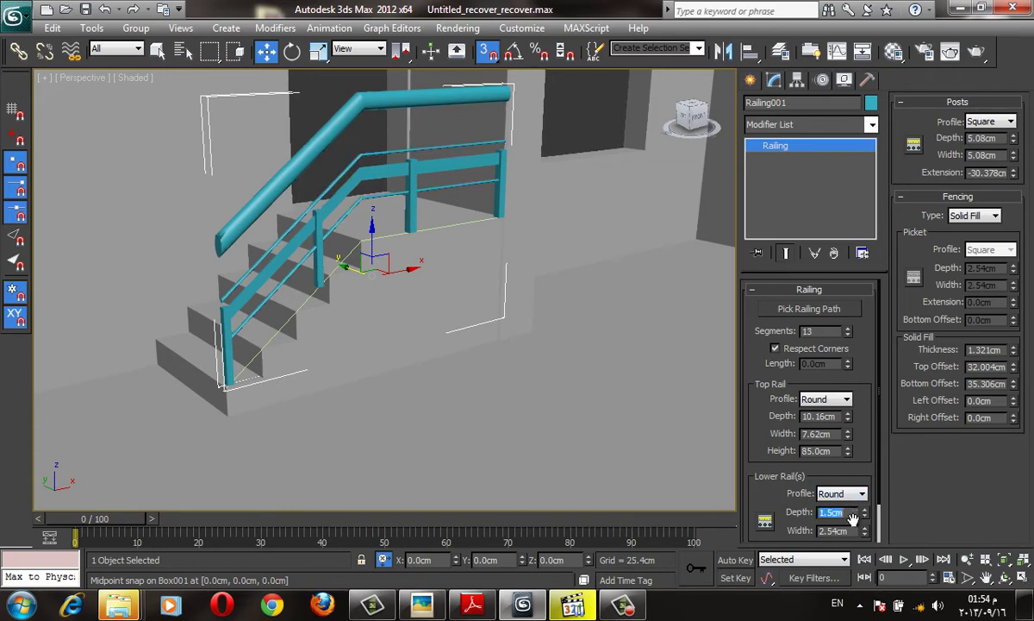
text(1.5)
key(Return)
scroll(859, 452, down, 1)
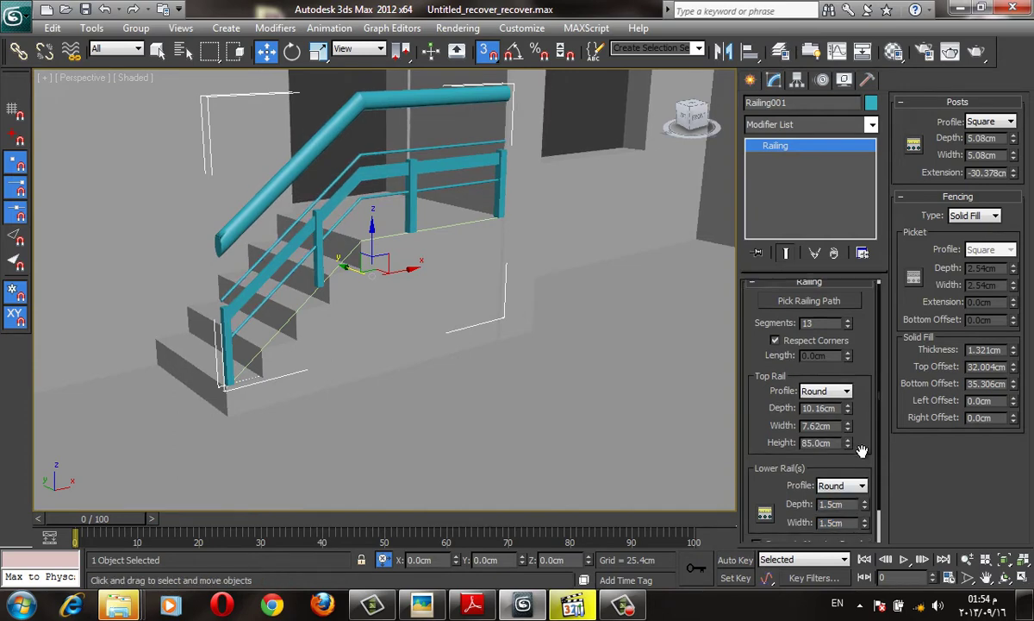
scroll(840, 396, down, 1)
Thin the top rail width while keeping the top rail height at 85 cm
double_click(823, 390)
text(1.5)
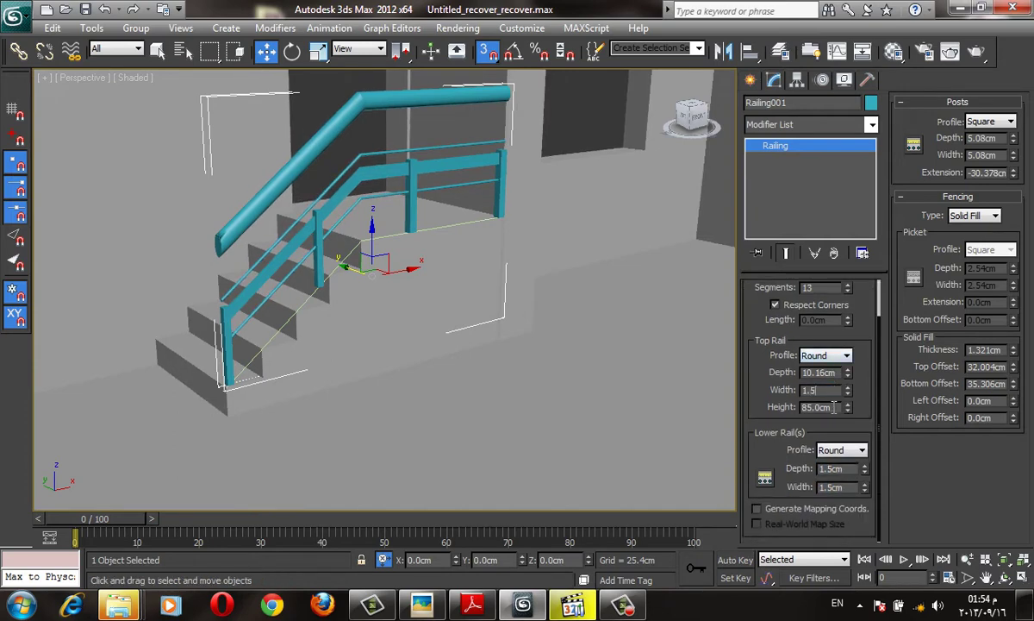
key(Tab)
key(Return)
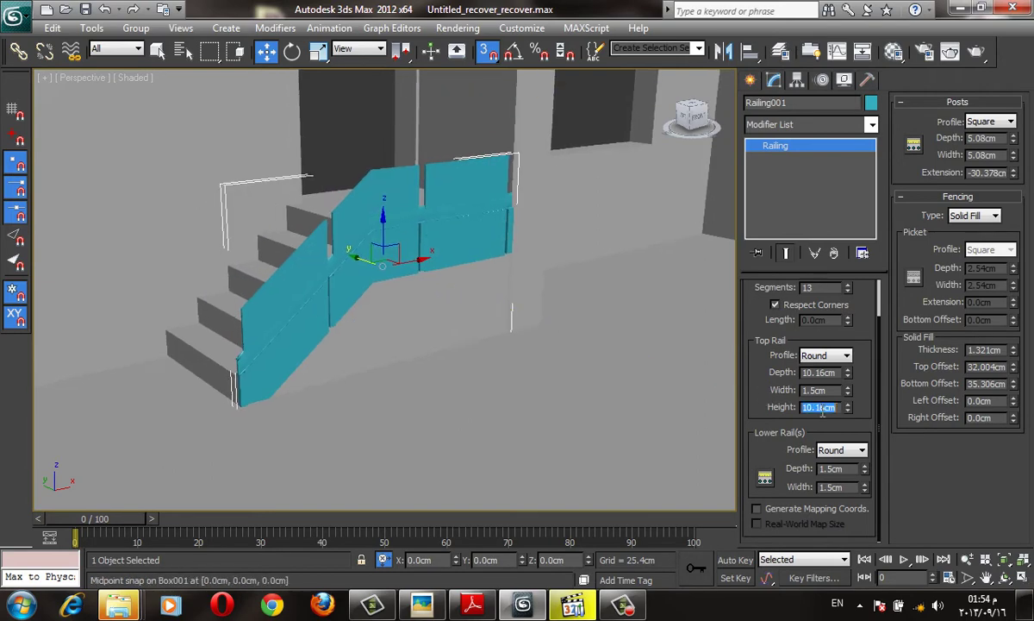
alt+middle_drag(457, 244, 492, 238)
key(F3)
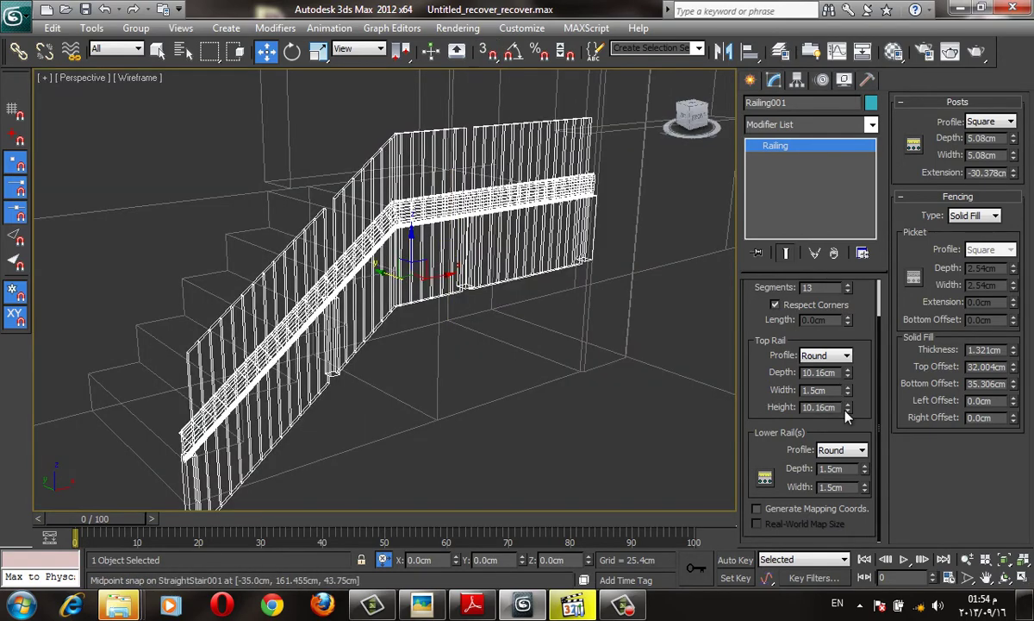
double_click(841, 407)
text(85)
key(Return)
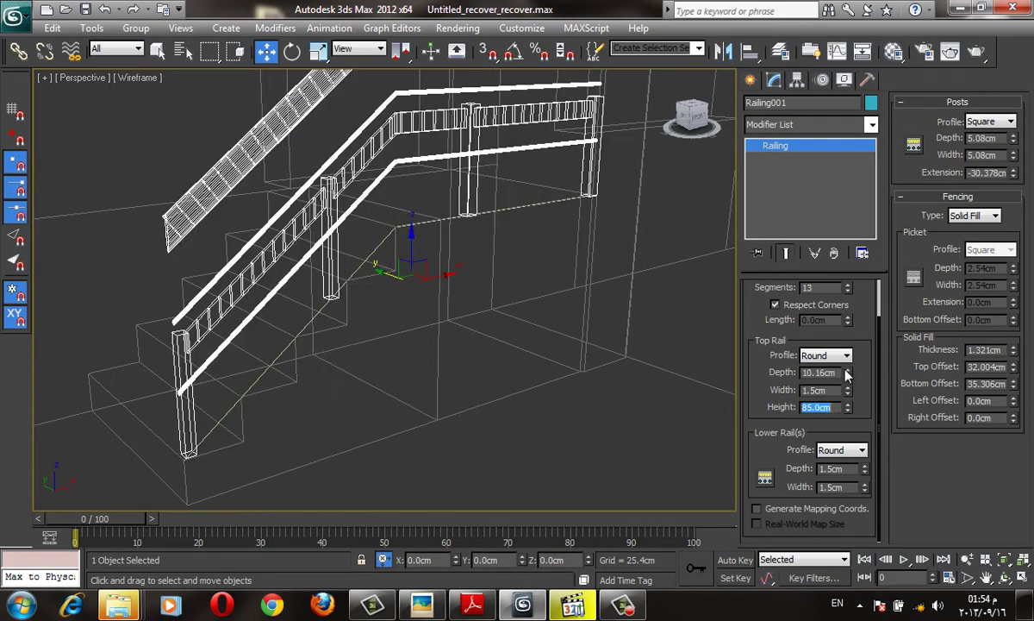
Set the top rail depth and width to 1.5 cm
drag(848, 390, 729, 136)
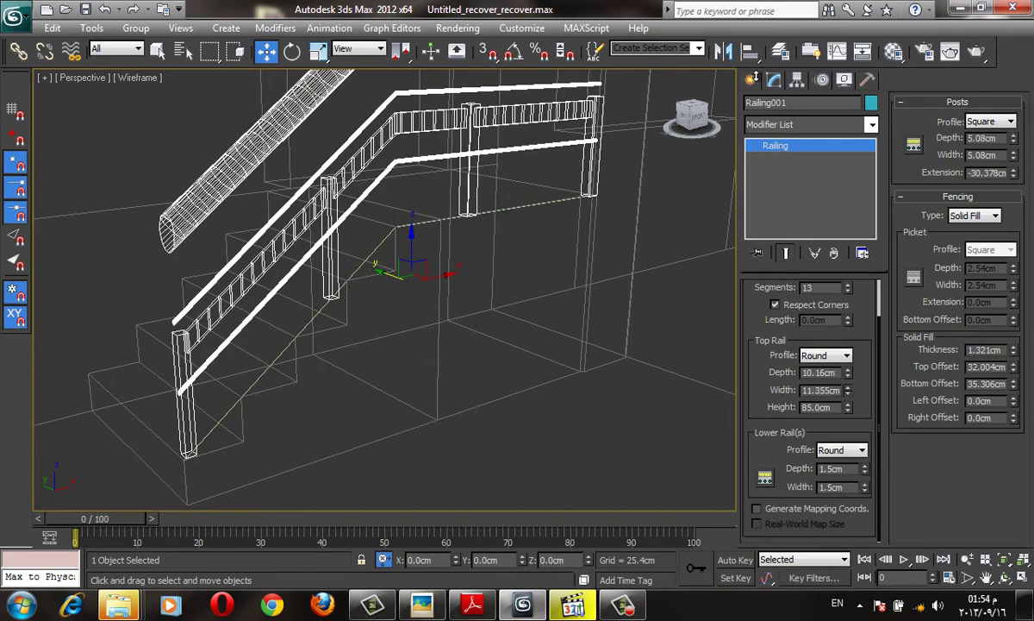
double_click(836, 386)
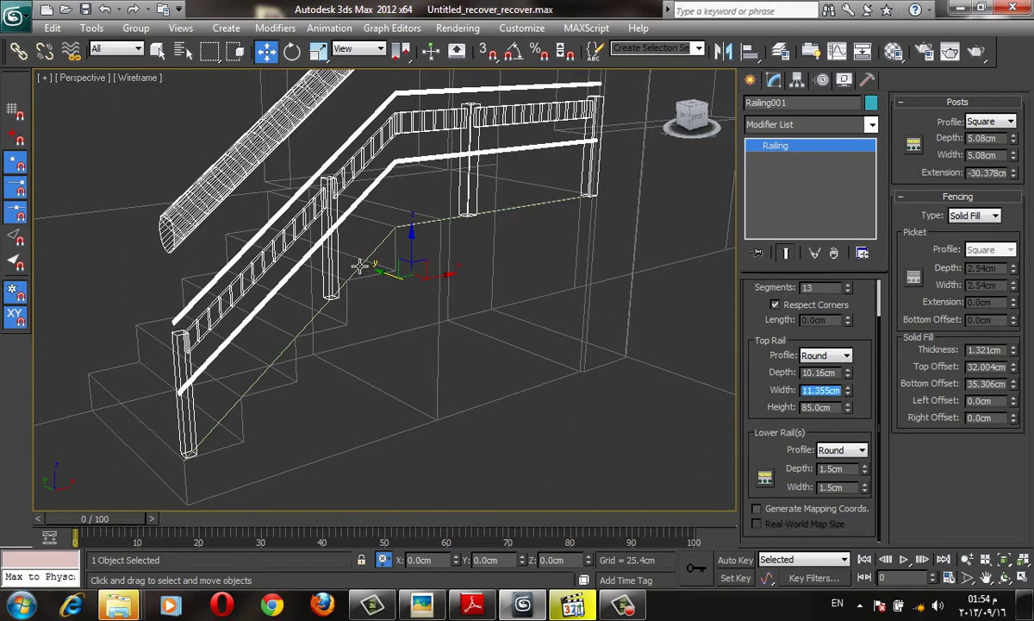
key(F3)
key(F3)
key(F3)
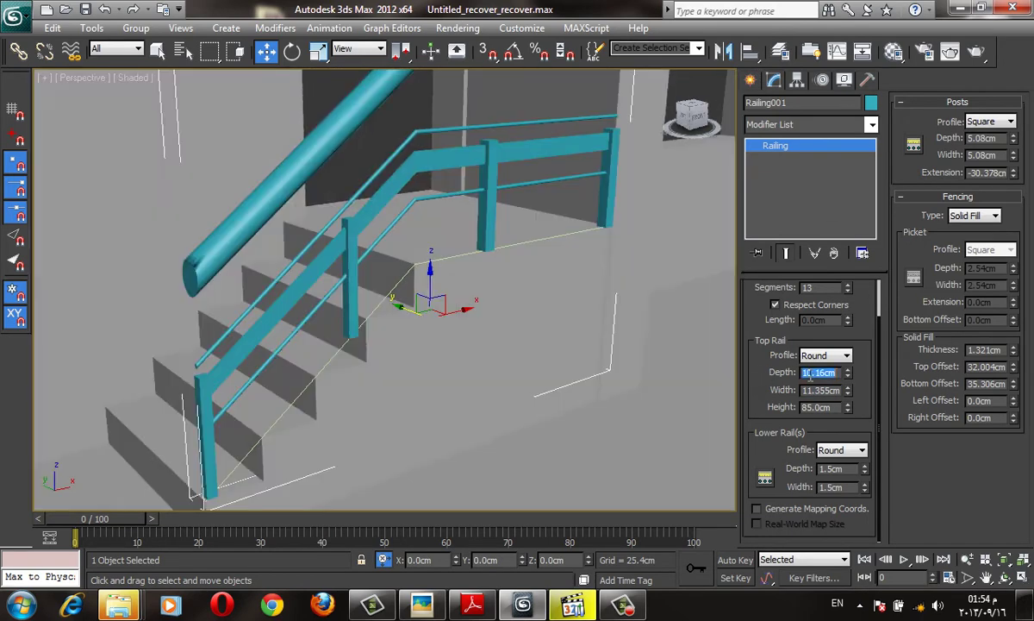
click(827, 372)
text(1.5)
key(Return)
text(.5)
key(Return)
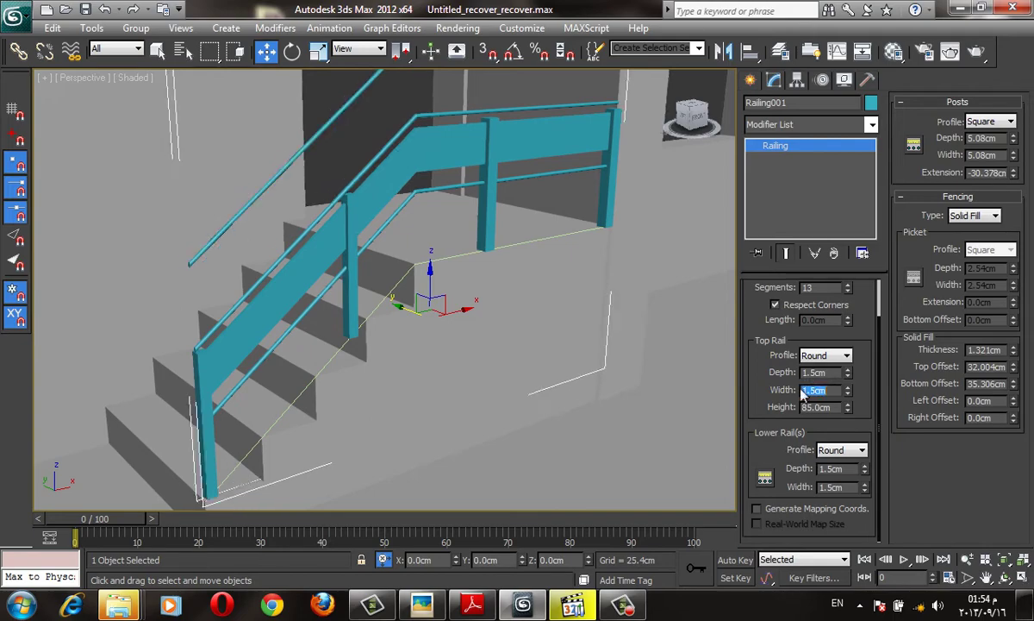
click(624, 606)
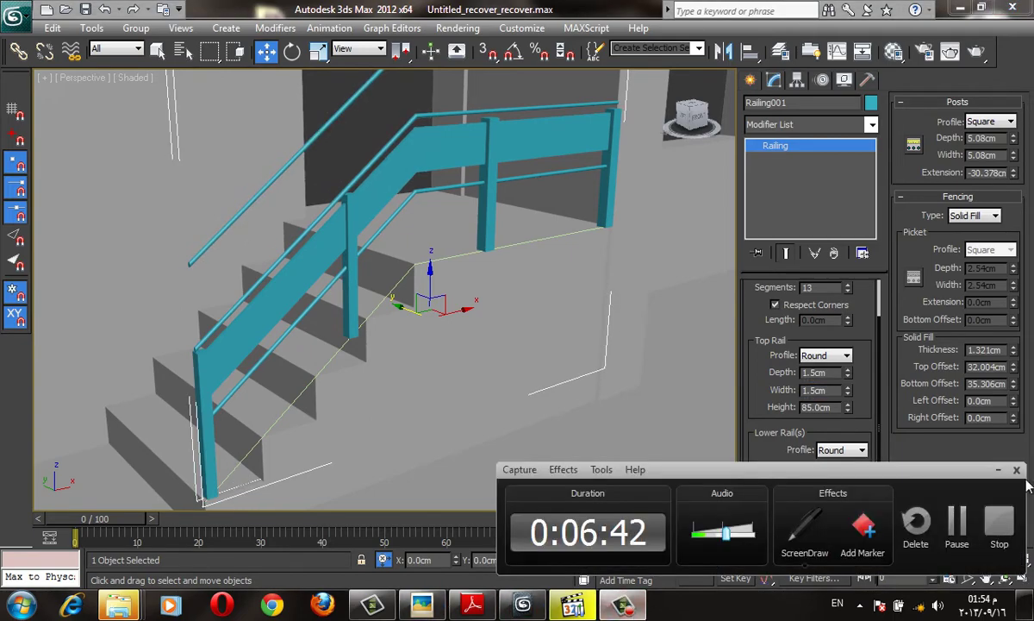
click(1000, 470)
Change the fencing from solid fill to round pickets with a slightly smaller picket depth
mouse_move(482, 284)
middle_down()
mouse_move(548, 257)
mouse_move(545, 278)
middle_up()
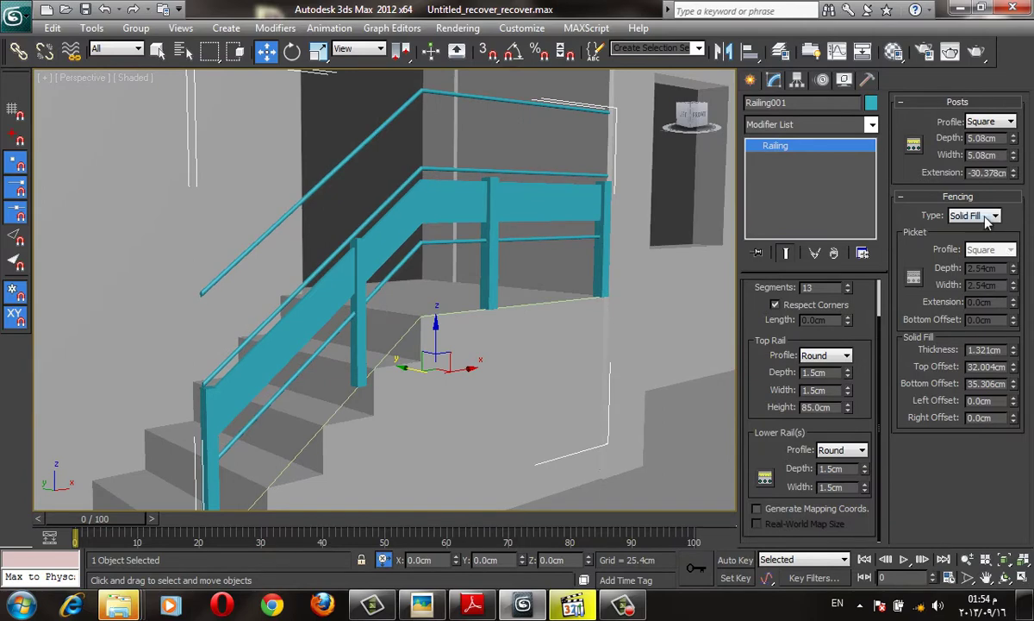
click(989, 215)
click(935, 238)
alt+middle_drag(644, 181, 797, 283)
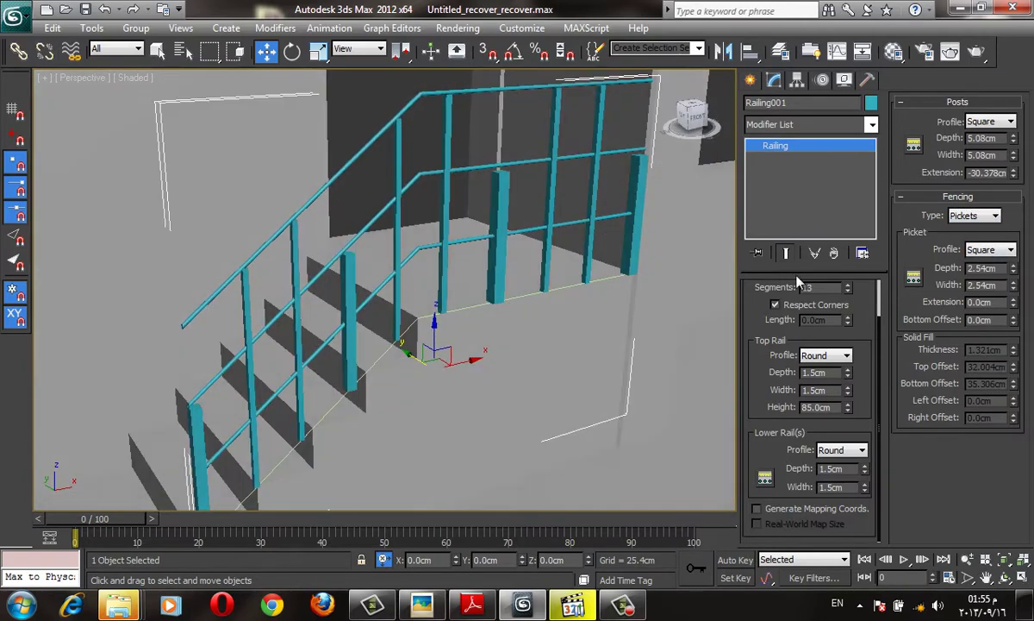
click(1011, 250)
click(991, 278)
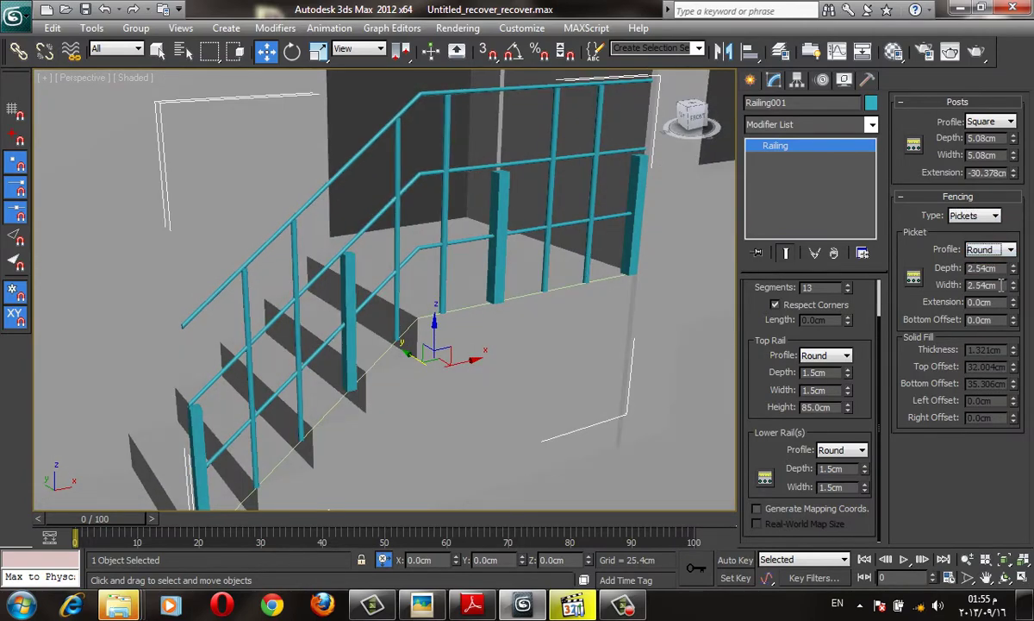
drag(1015, 269, 1015, 270)
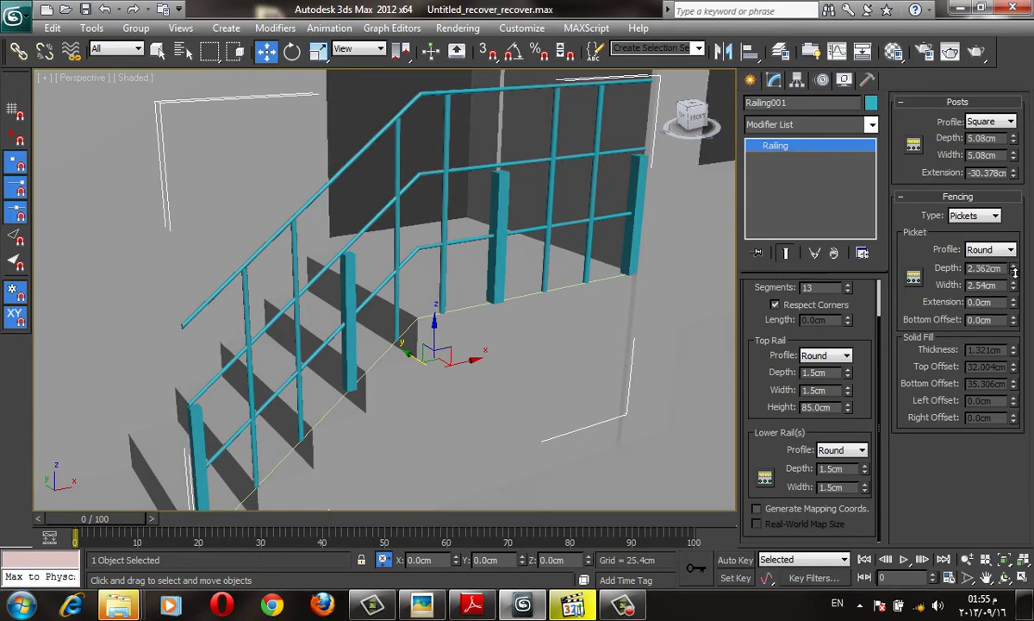
Reduce the post spacing count to 2
click(990, 122)
click(992, 143)
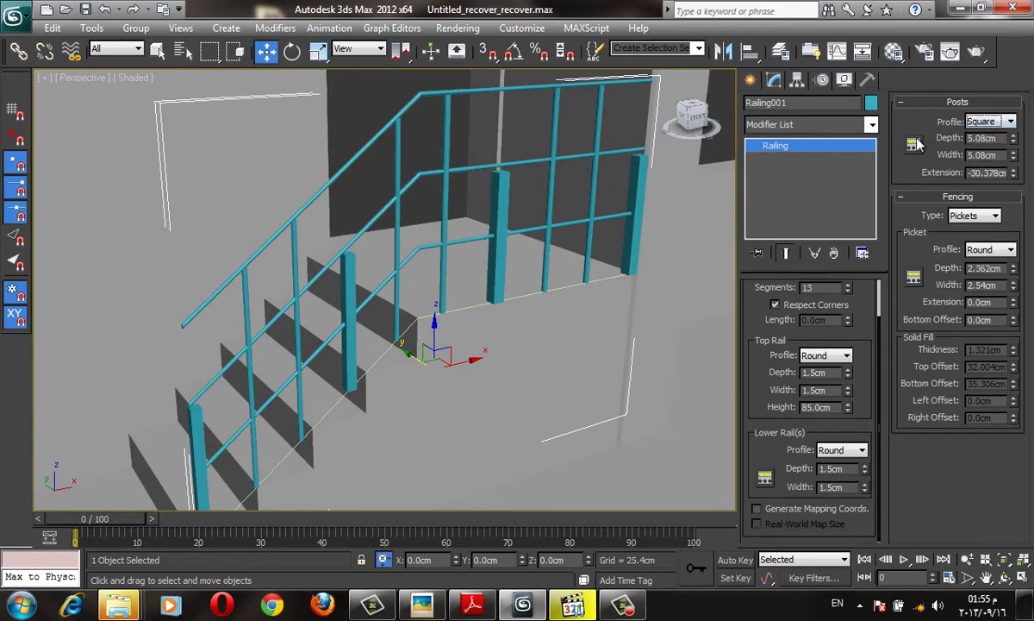
click(913, 143)
click(163, 71)
click(163, 70)
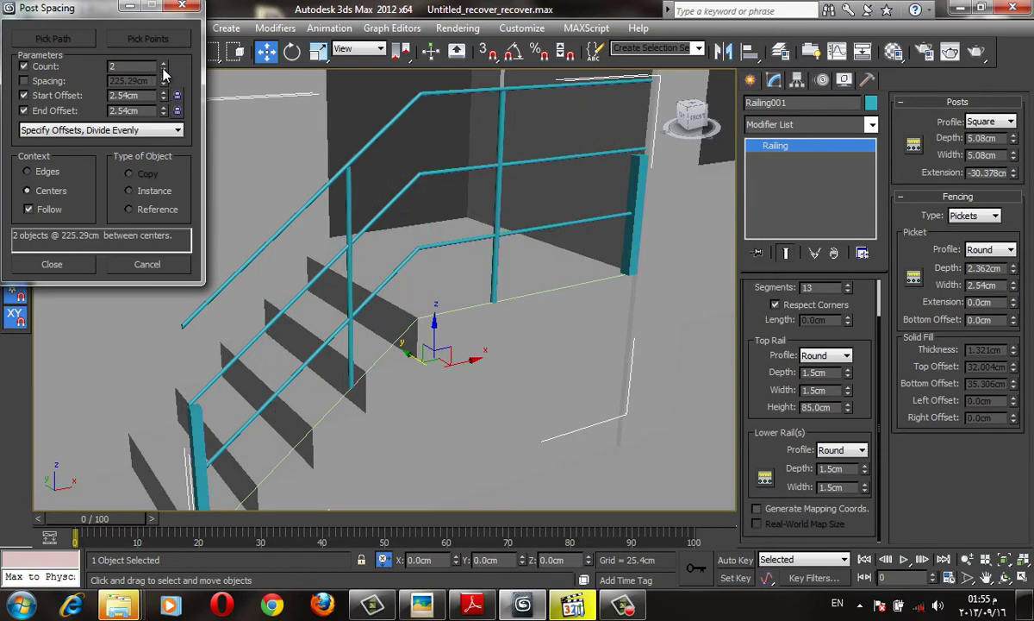
click(53, 263)
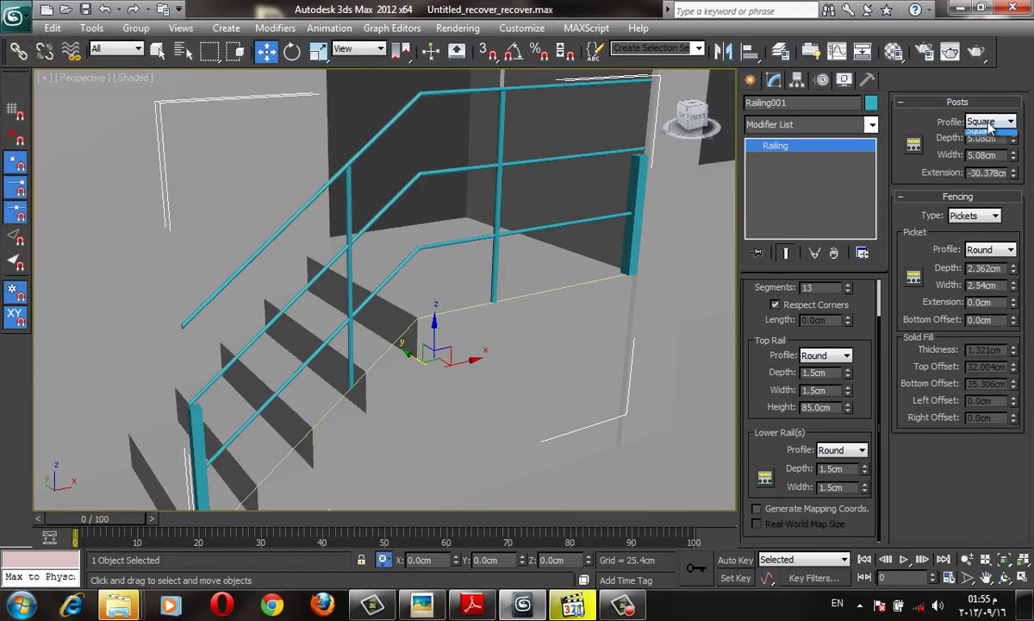
Make the railing posts round, with Depth and Width both set to 5.0 cm
click(987, 149)
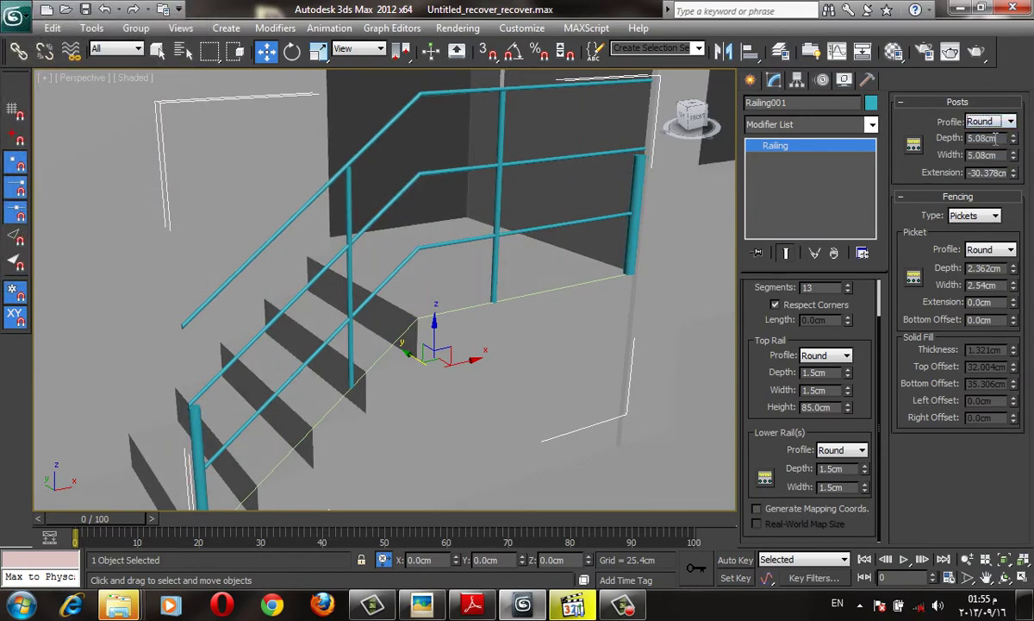
text(2)
key(Tab)
text(2)
key(Tab)
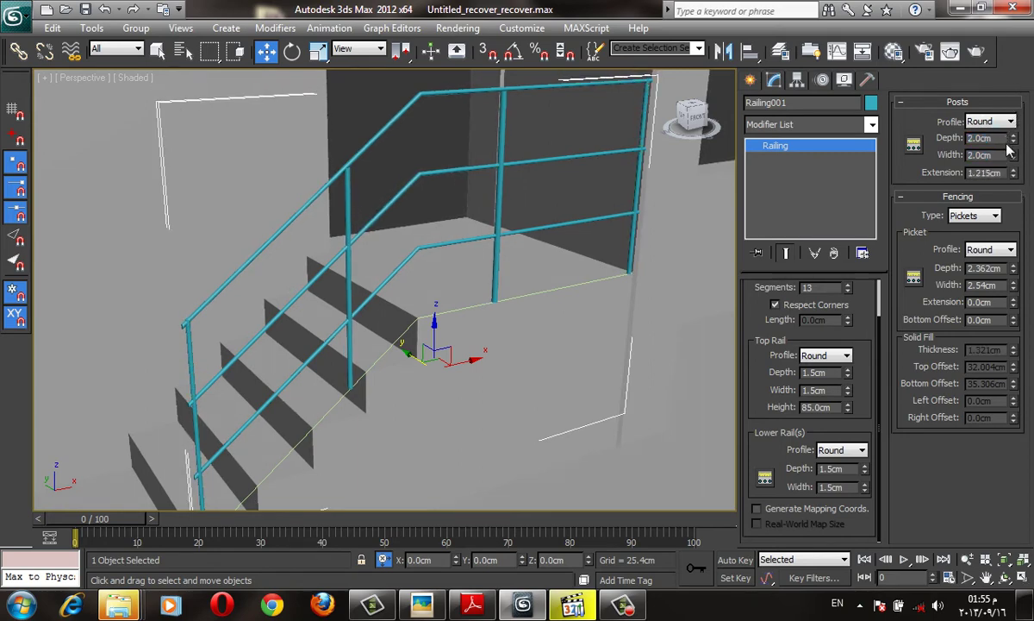
text(5)
key(Return)
text(5)
key(Return)
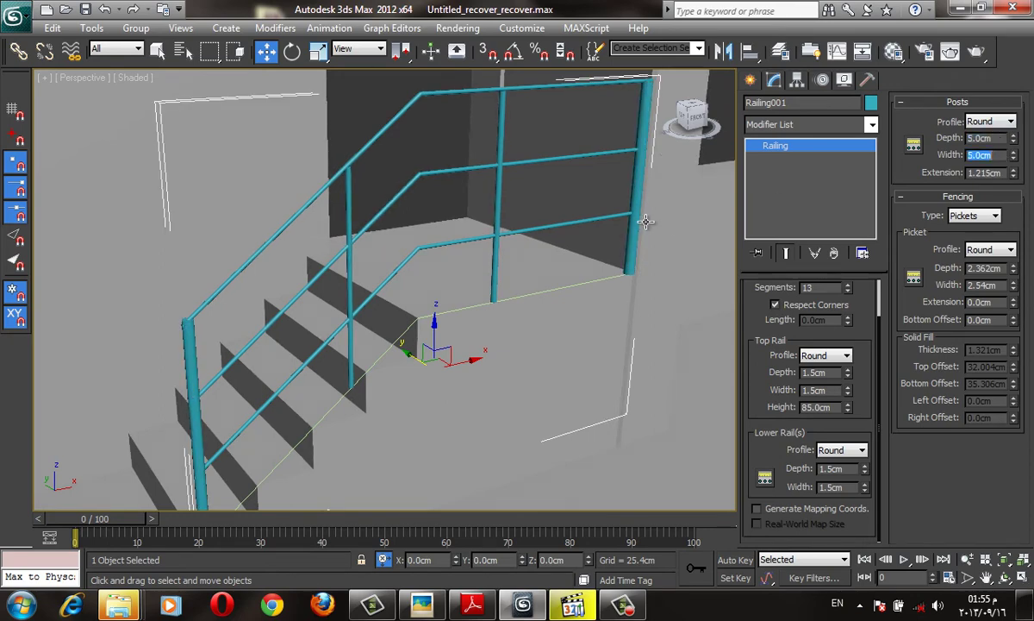
Set the post Extension to 3.095 cm and nudge the picket bottom offset
middle_drag(568, 251, 568, 277)
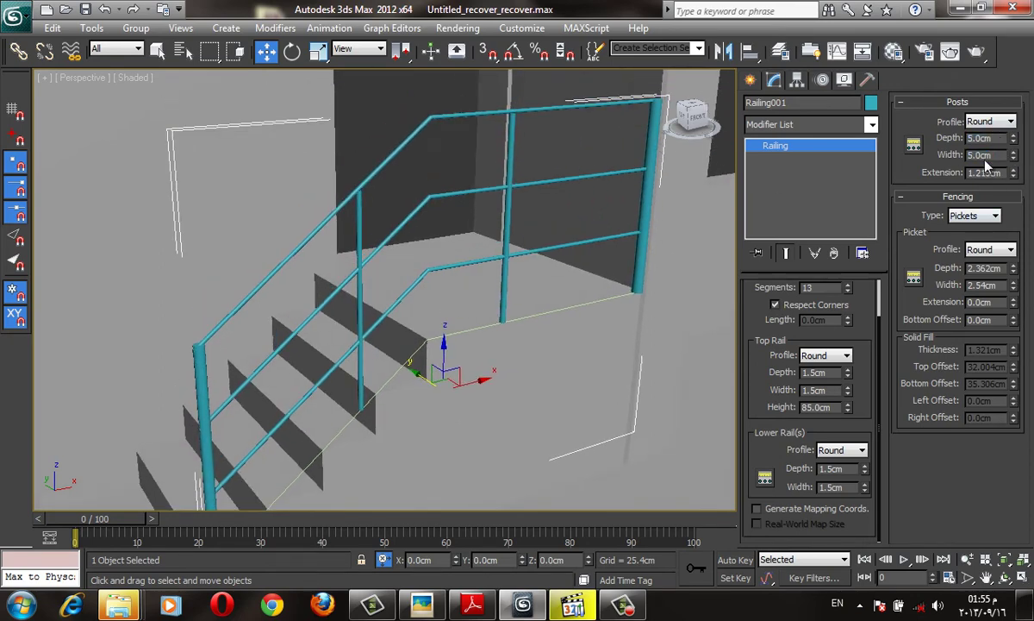
drag(1015, 173, 1014, 138)
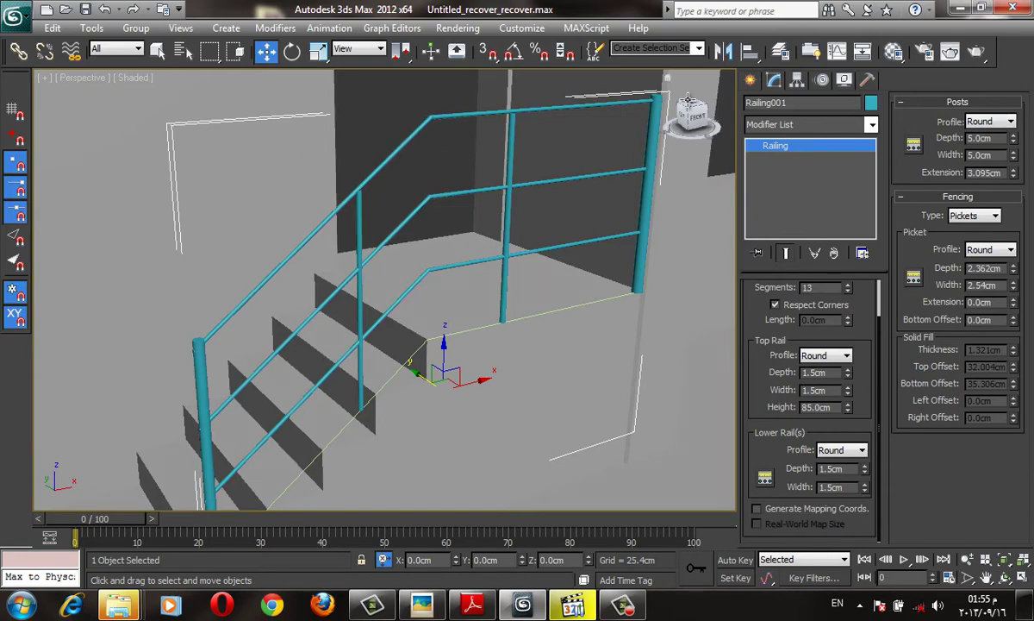
mouse_move(387, 258)
alt+middle_down()
mouse_move(417, 386)
mouse_move(467, 367)
mouse_move(383, 314)
mouse_move(480, 320)
alt+middle_up()
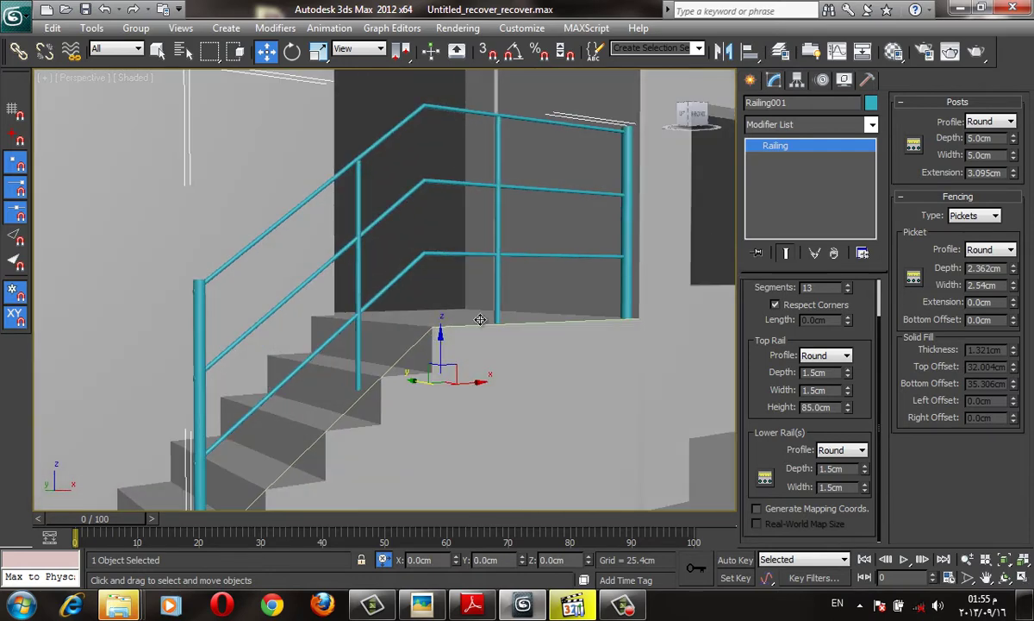
drag(442, 339, 443, 368)
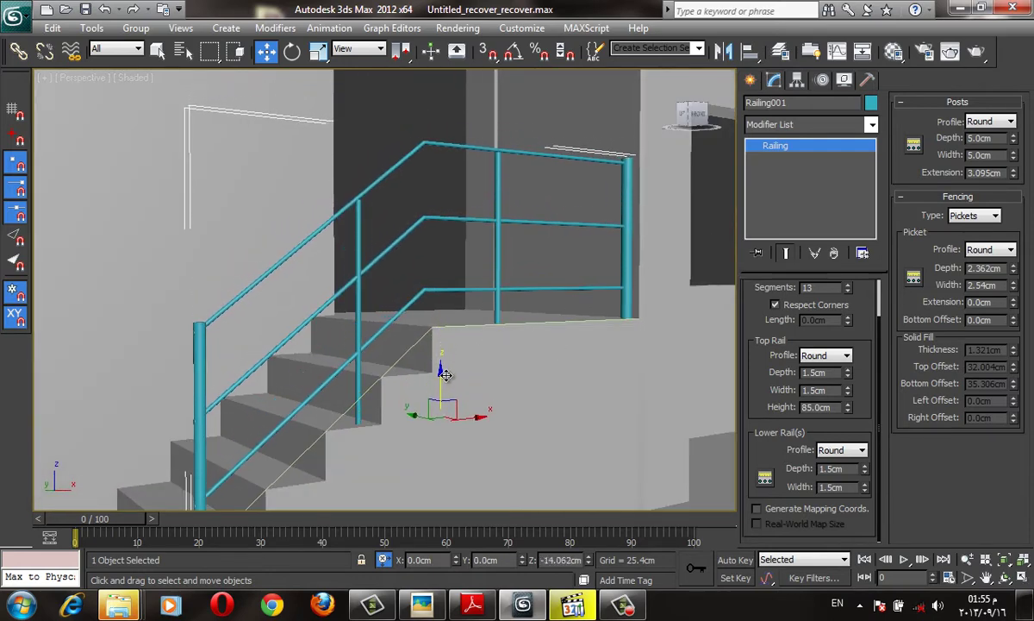
key(ctrl+z)
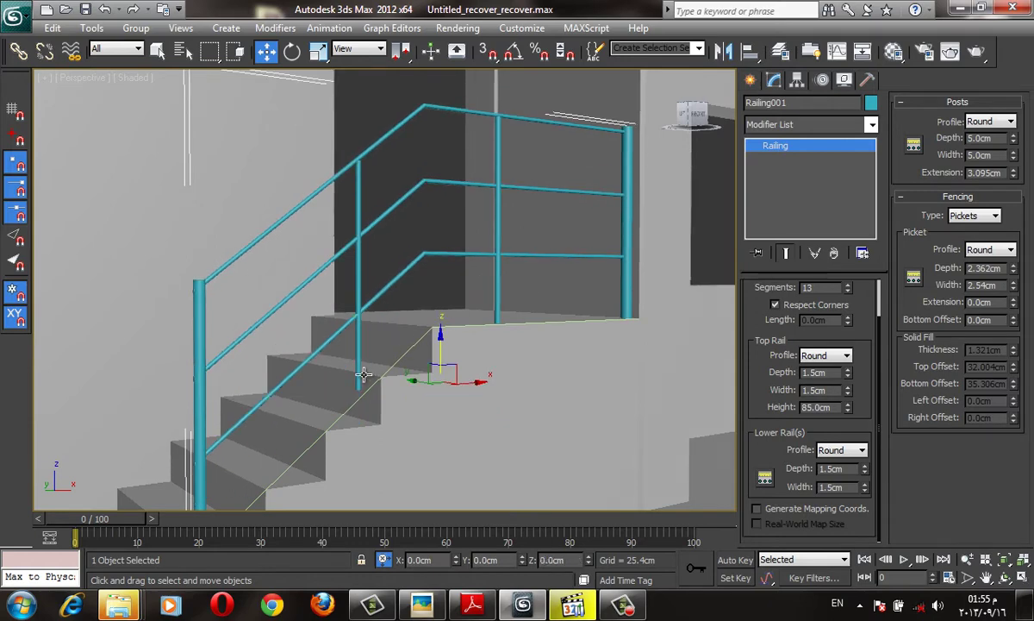
middle_drag(350, 418, 345, 366)
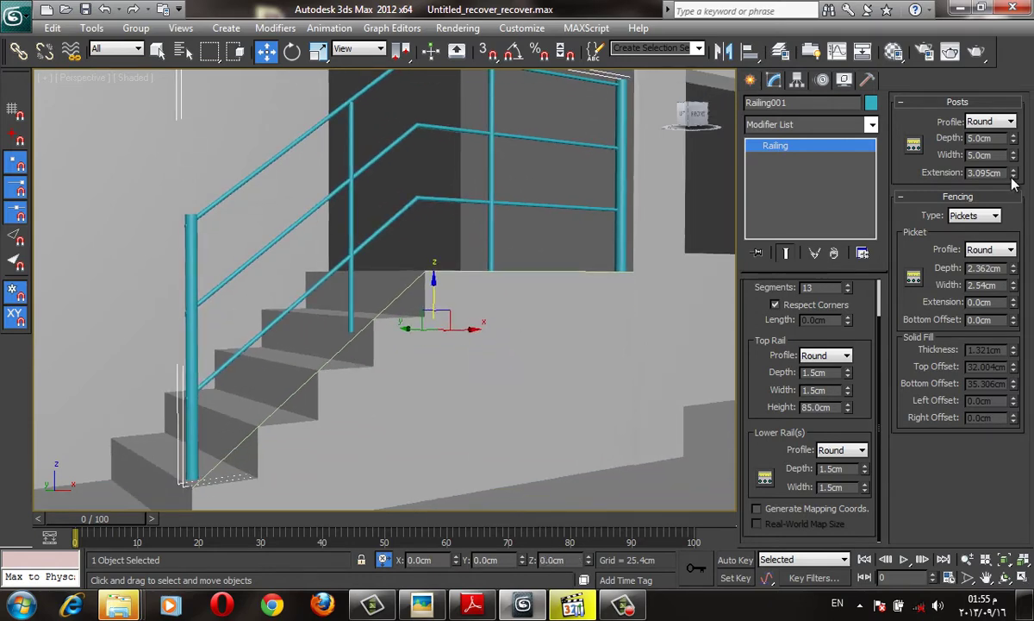
drag(1015, 176, 1017, 196)
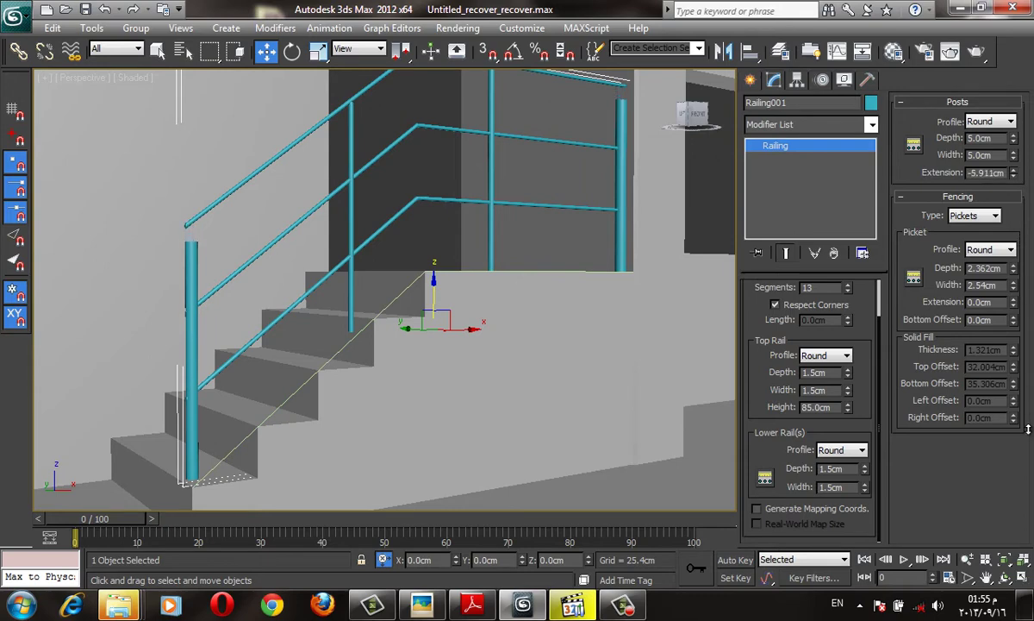
drag(1019, 354, 1012, 237)
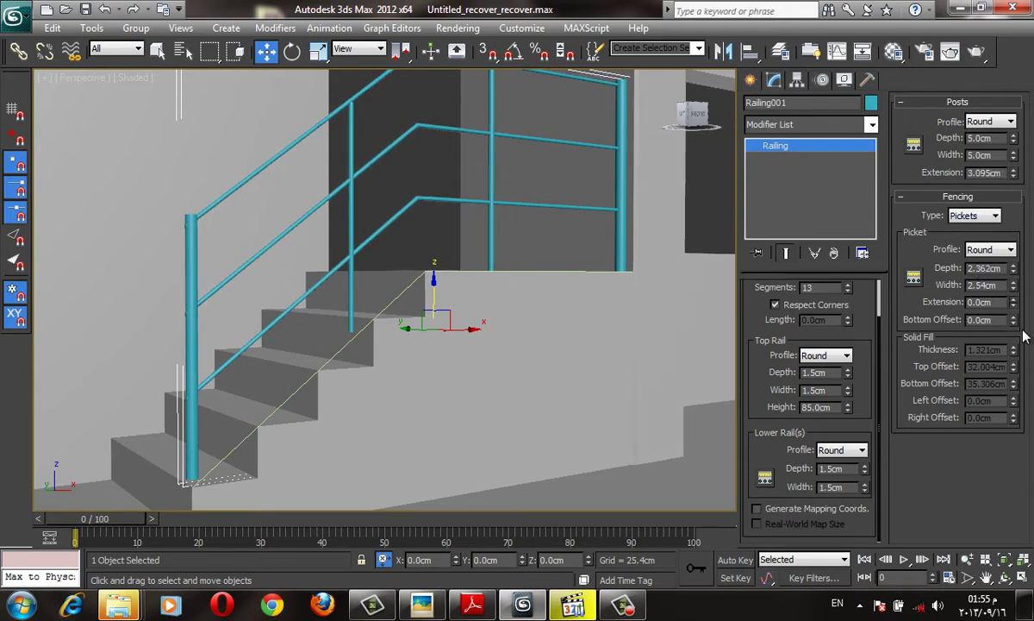
drag(1015, 327, 1013, 323)
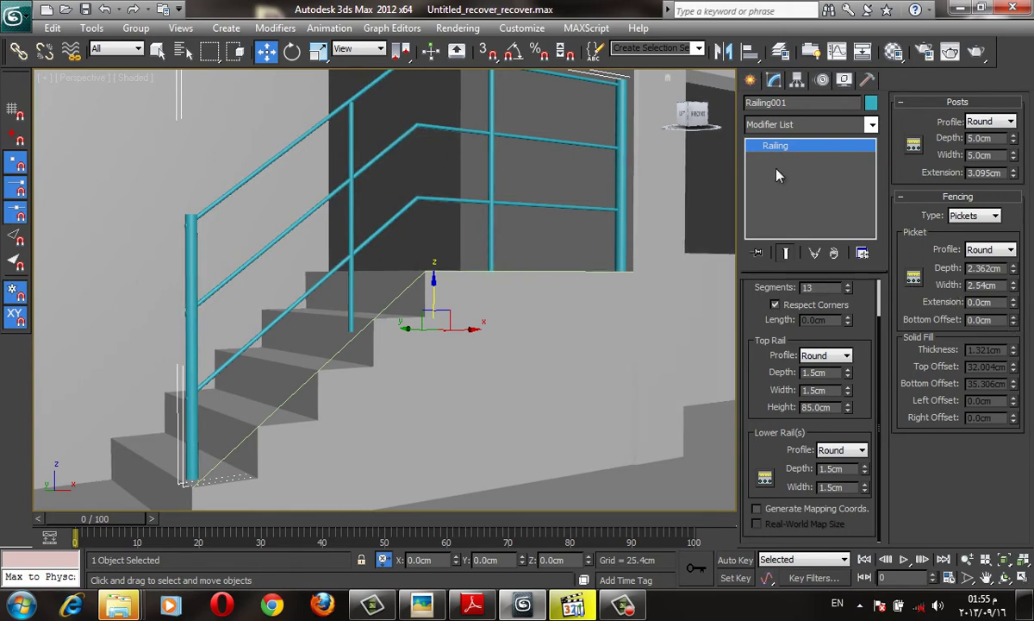
Add an Edit Poly modifier to the railing and lower its post base polygons toward the bottom step
click(826, 129)
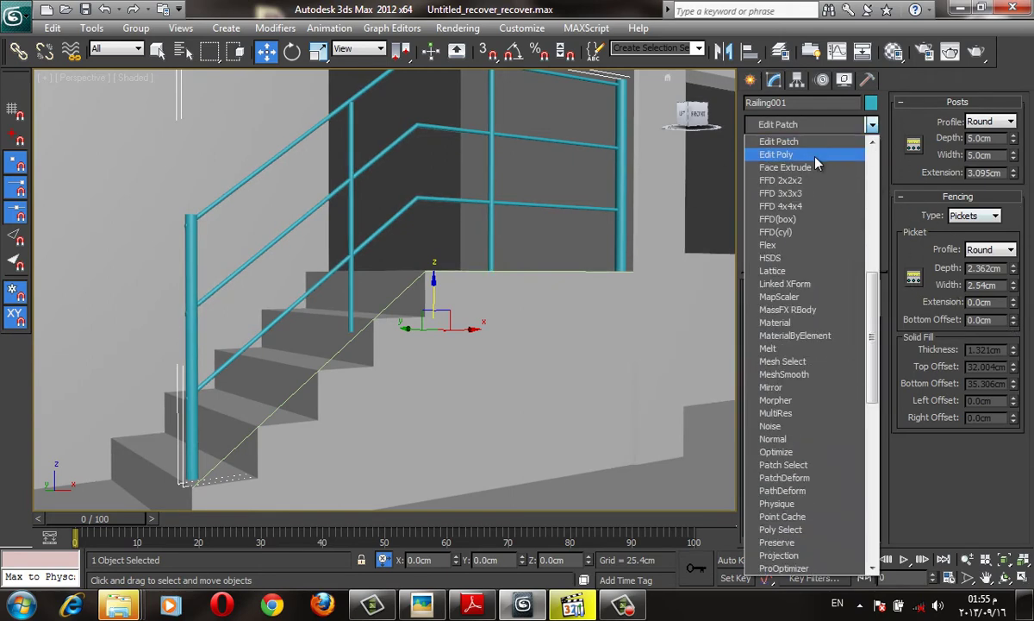
click(765, 152)
click(975, 120)
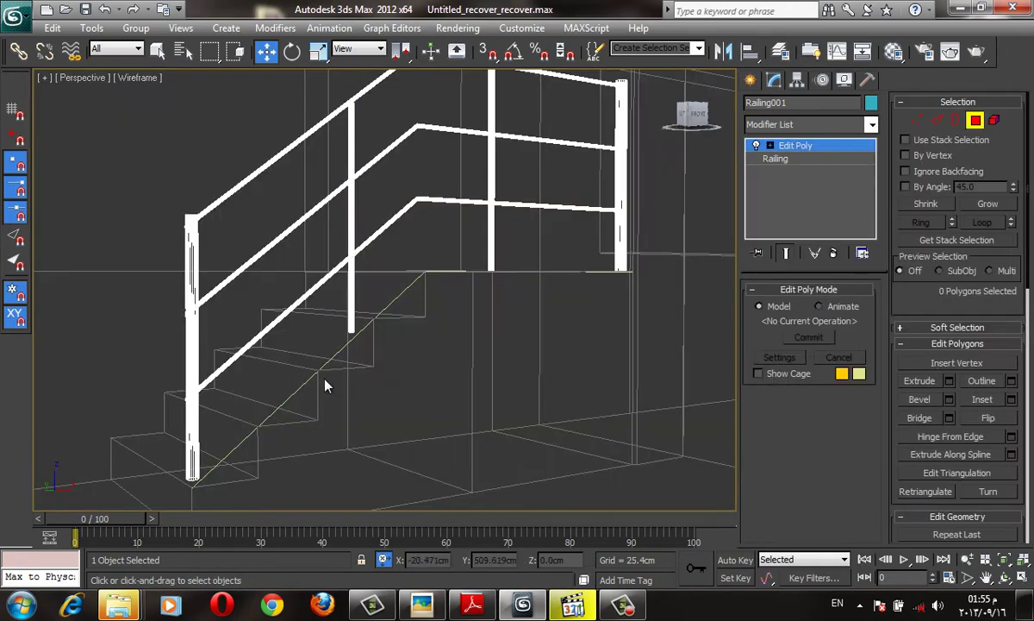
click(346, 321)
key(F4)
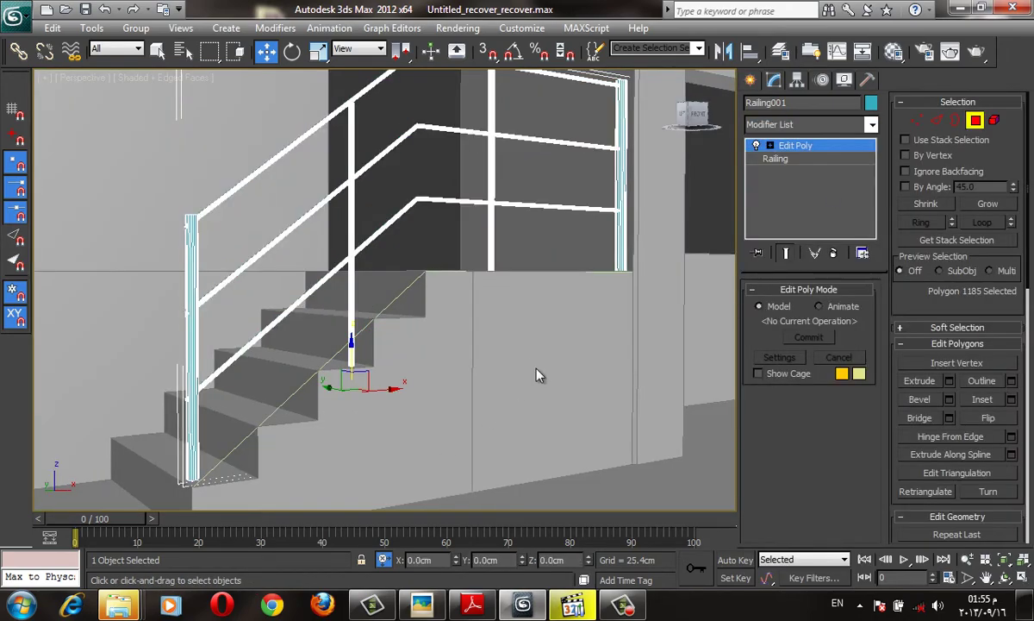
mouse_move(538, 374)
alt+middle_down()
mouse_move(205, 420)
mouse_move(187, 376)
alt+middle_up()
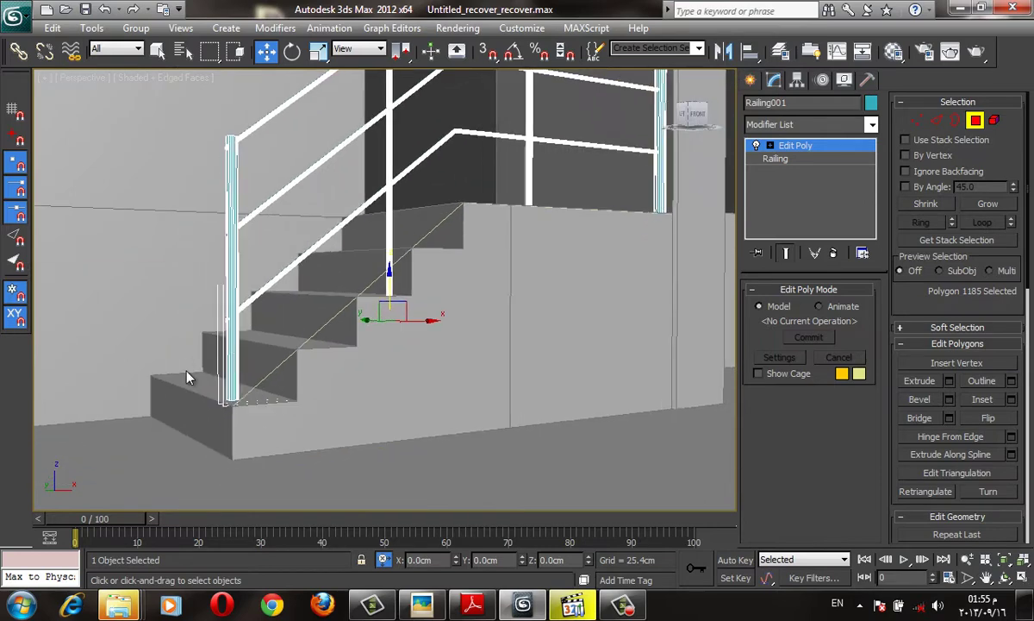
click(243, 377)
drag(234, 373, 234, 398)
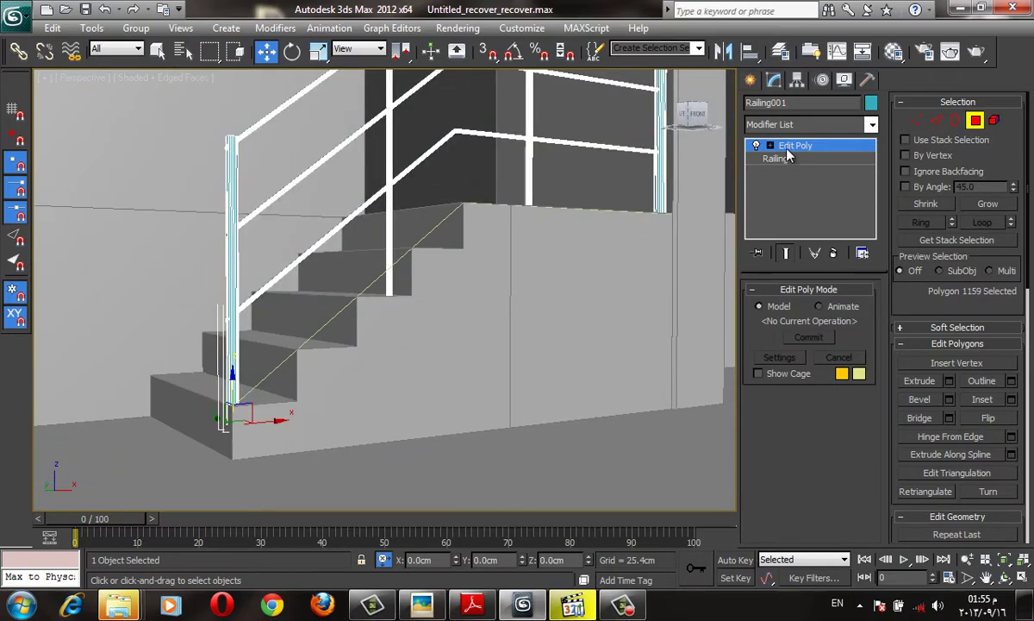
click(750, 80)
drag(694, 117, 664, 129)
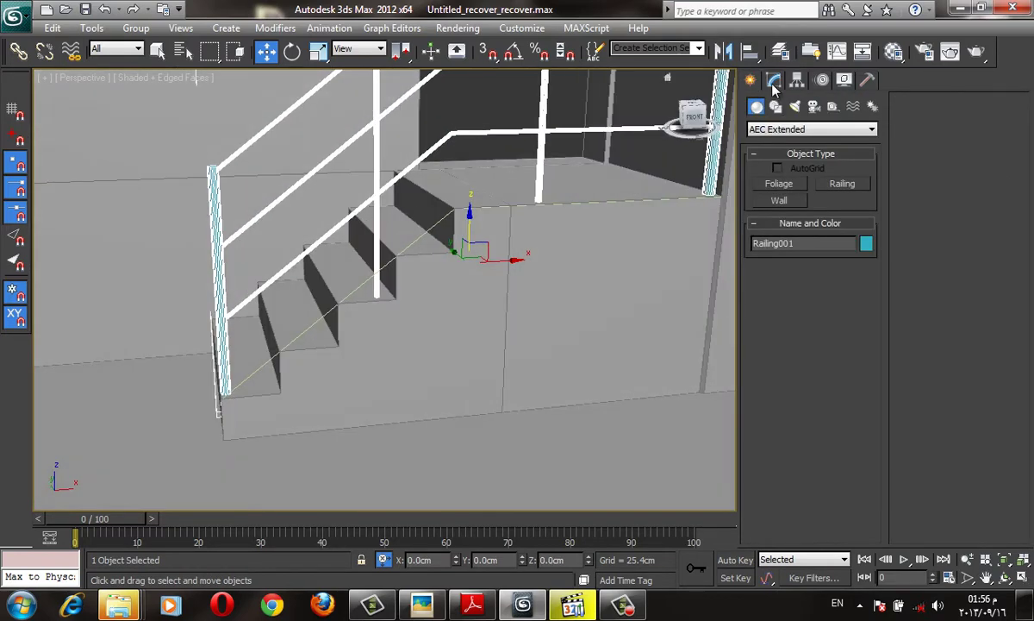
Move the end vertex of guide line Line001 up and right in the front view
click(773, 80)
click(750, 80)
key(F3)
click(268, 362)
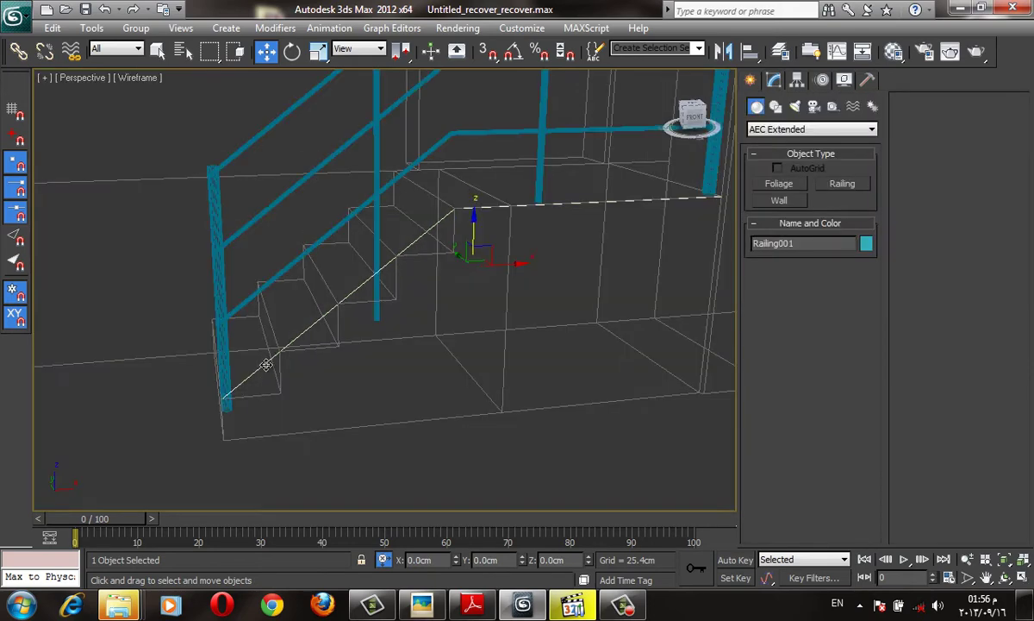
click(775, 83)
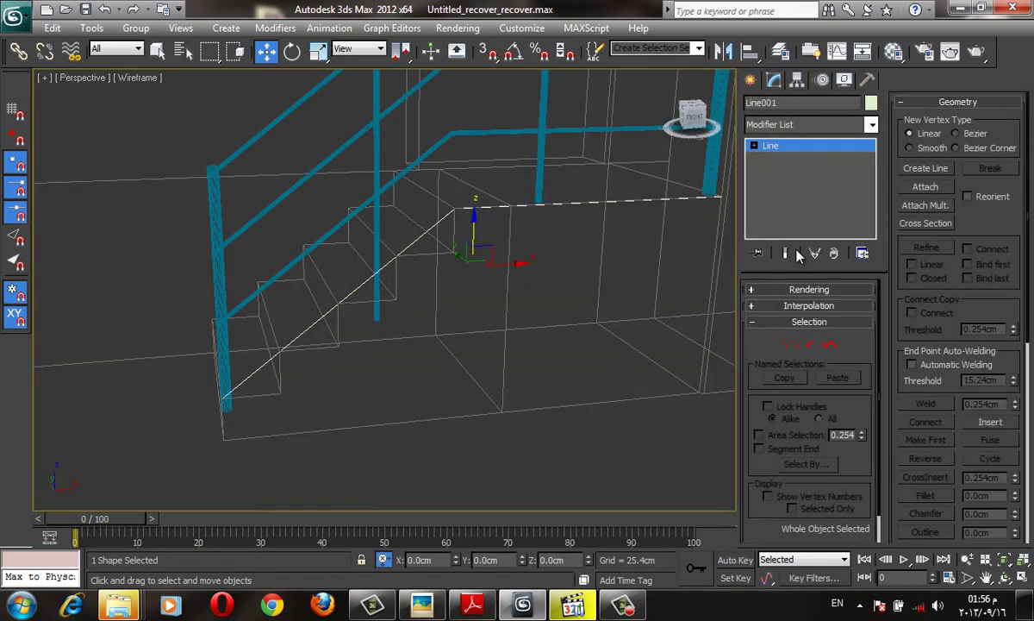
click(787, 345)
drag(181, 367, 227, 415)
key(f)
scroll(319, 383, up, 3)
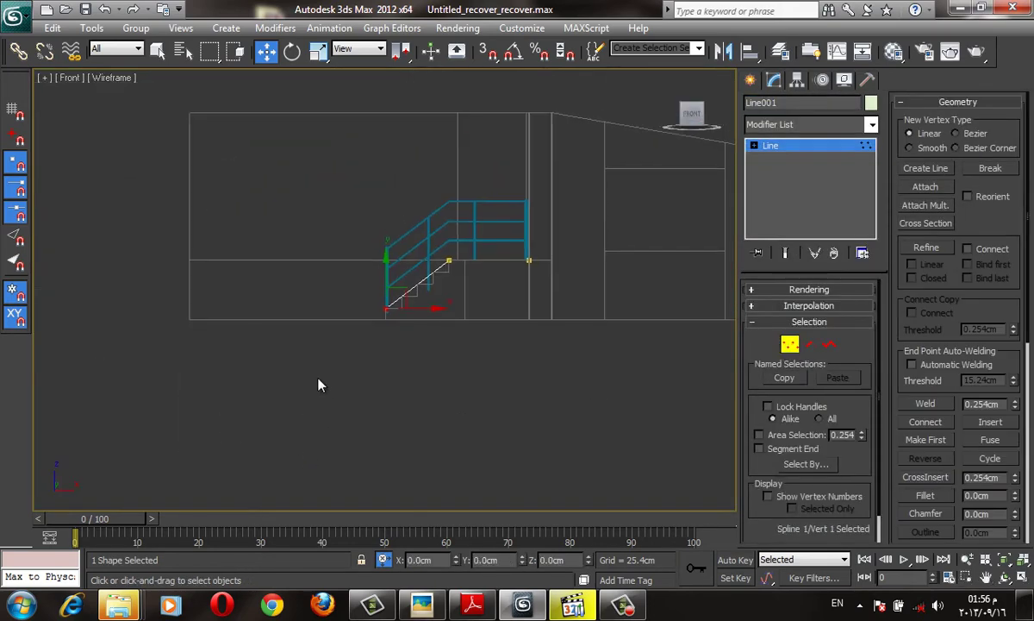
scroll(446, 233, up, 5)
drag(431, 234, 470, 203)
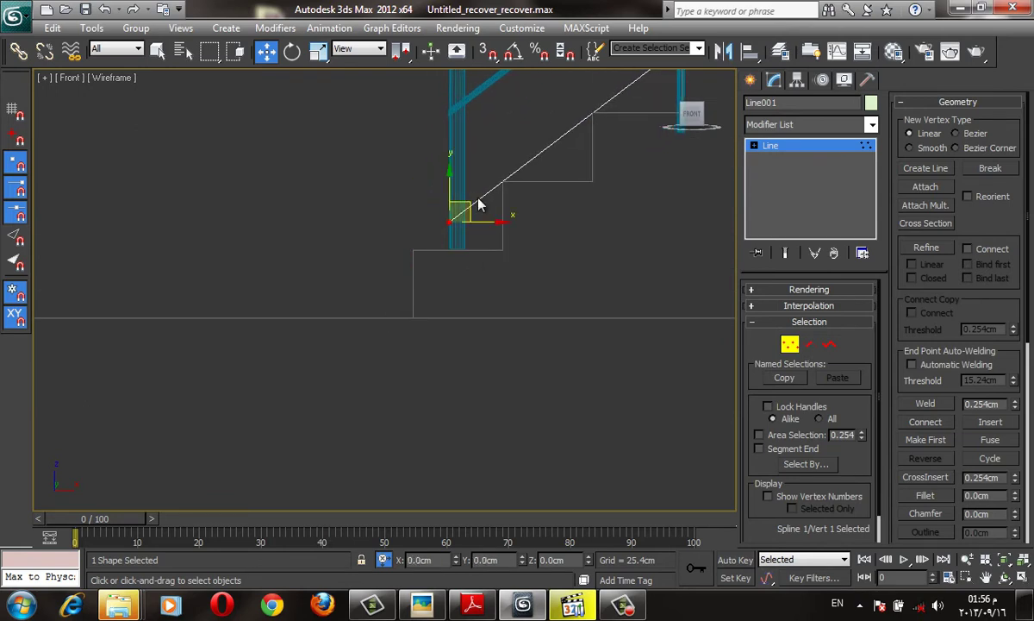
click(466, 170)
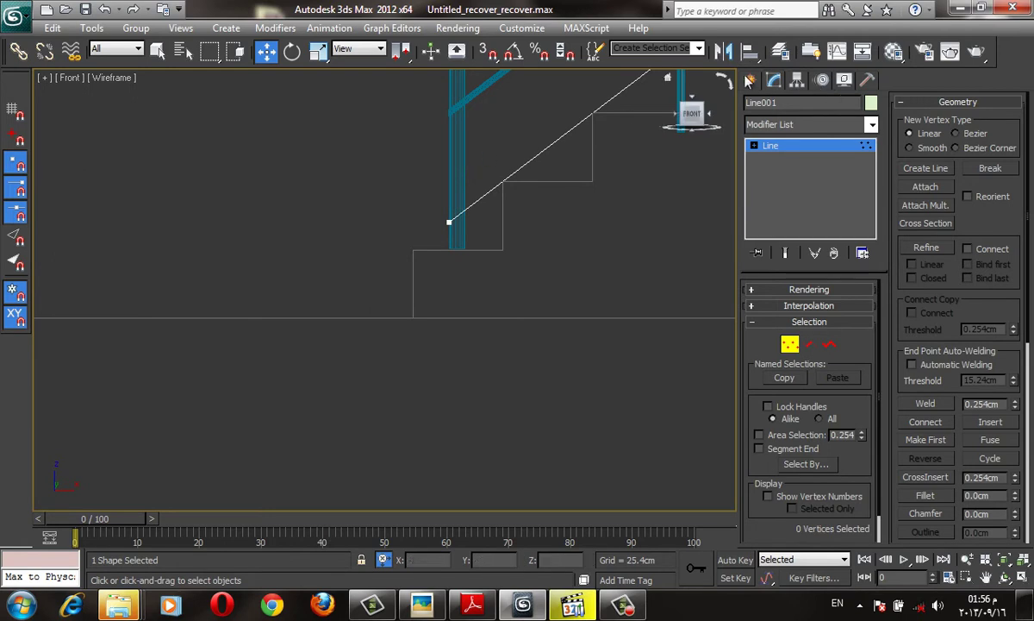
Stretch Railing001's bottom polygons down to the step and check the result in perspective
click(750, 79)
click(456, 143)
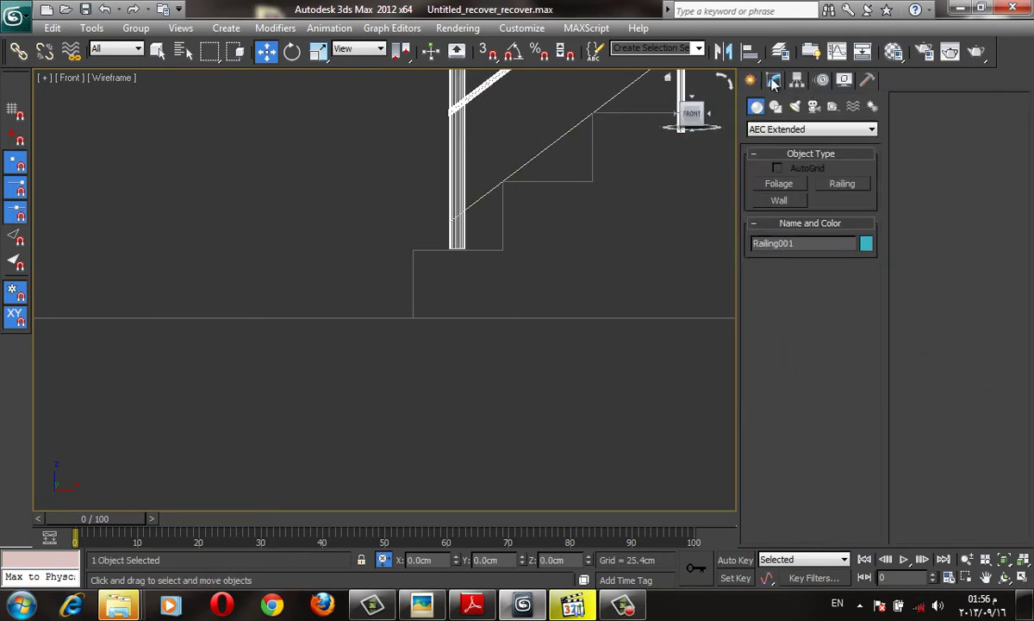
click(773, 81)
click(975, 120)
scroll(662, 218, up, 3)
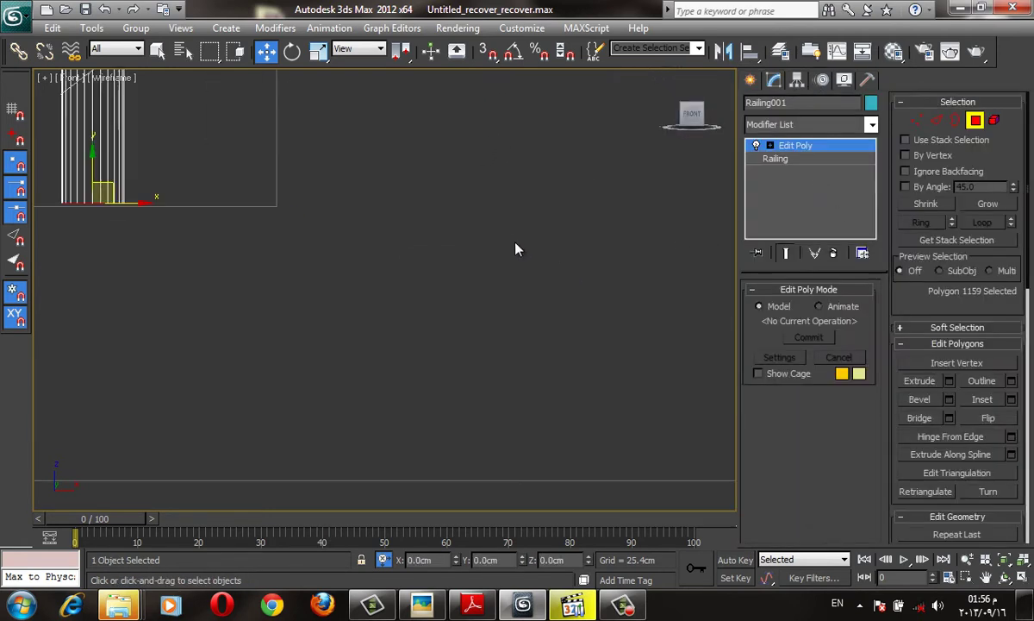
scroll(483, 226, down, 2)
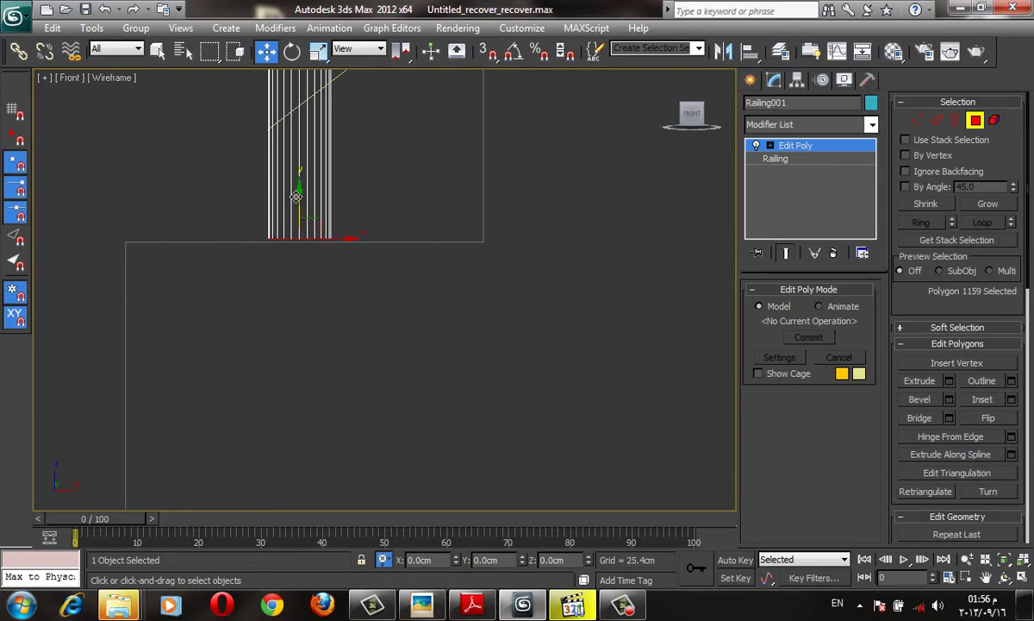
drag(298, 185, 297, 219)
click(751, 80)
key(p)
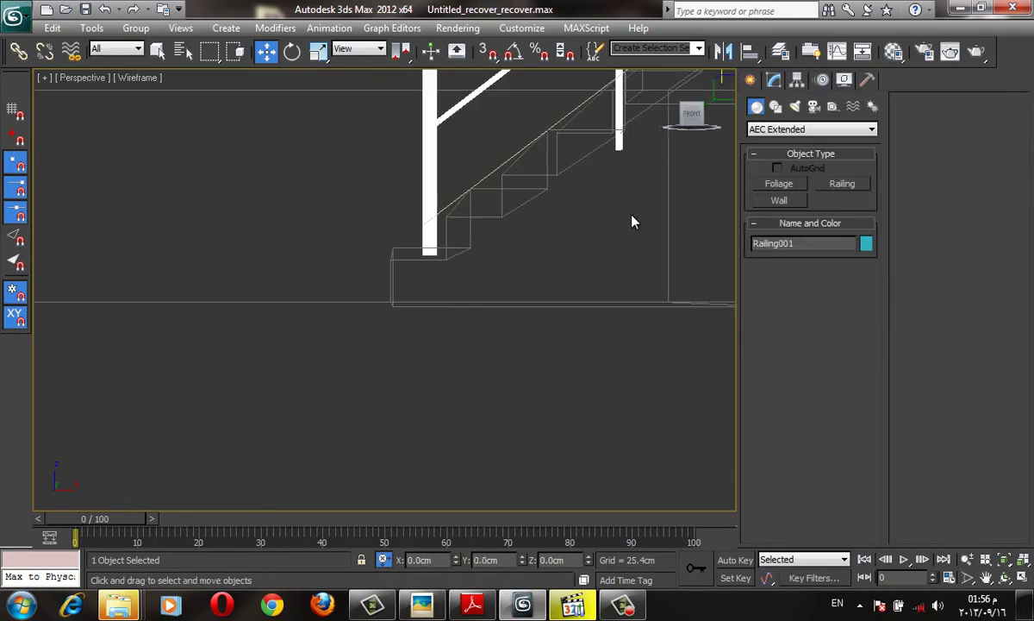
scroll(603, 224, down, 3)
key(F3)
mouse_move(506, 298)
alt+middle_down()
mouse_move(587, 261)
mouse_move(527, 272)
mouse_move(552, 276)
alt+middle_up()
key(F4)
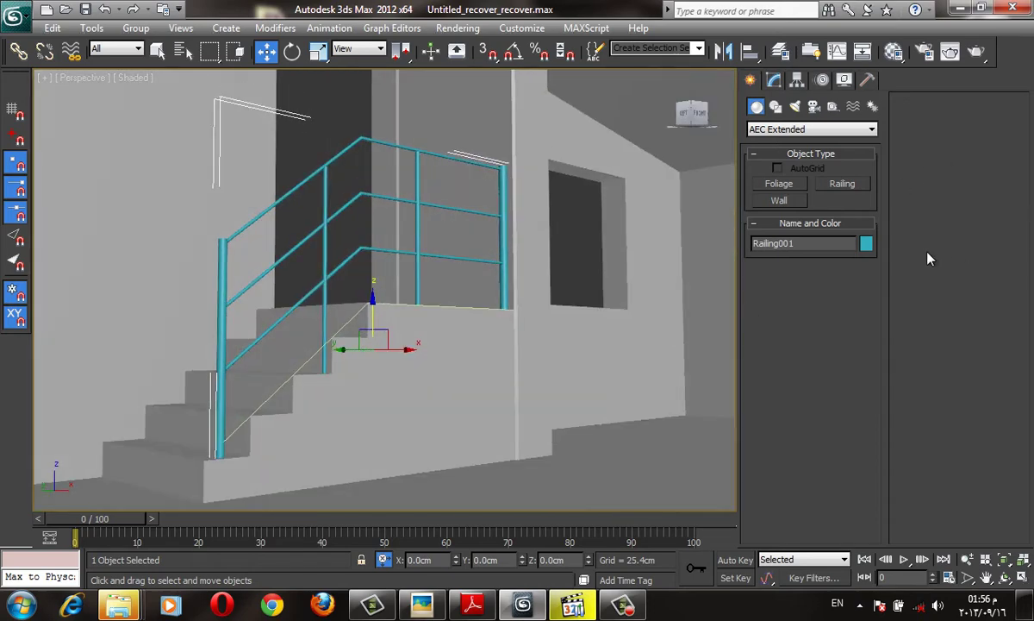
Change the railing's object colour to gray
click(865, 247)
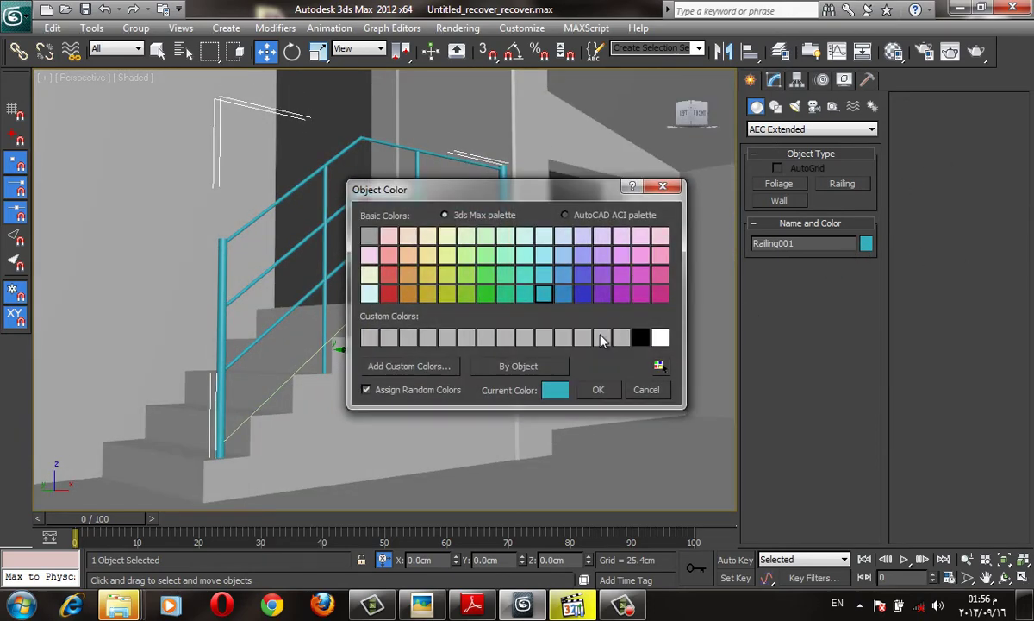
click(598, 337)
click(596, 392)
mouse_move(595, 392)
middle_down()
mouse_move(620, 339)
mouse_move(605, 316)
mouse_move(633, 320)
mouse_move(487, 297)
mouse_move(417, 261)
mouse_move(485, 265)
mouse_move(455, 243)
middle_up()
middle_drag(601, 211, 608, 233)
key(F4)
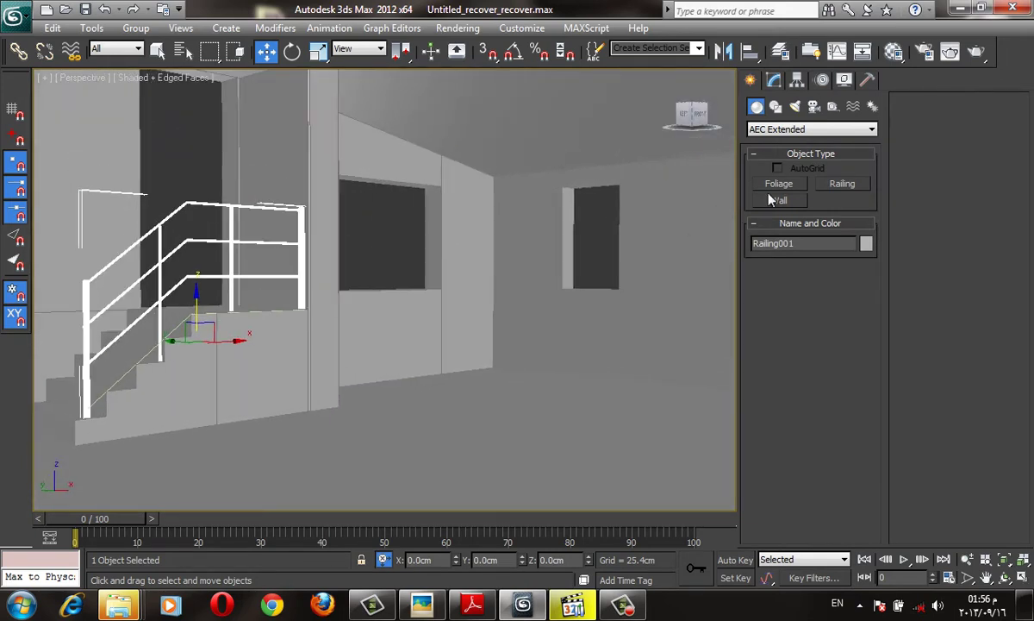
Switch the Create panel category to Windows and bring up the Interior Project reference PDF
click(825, 131)
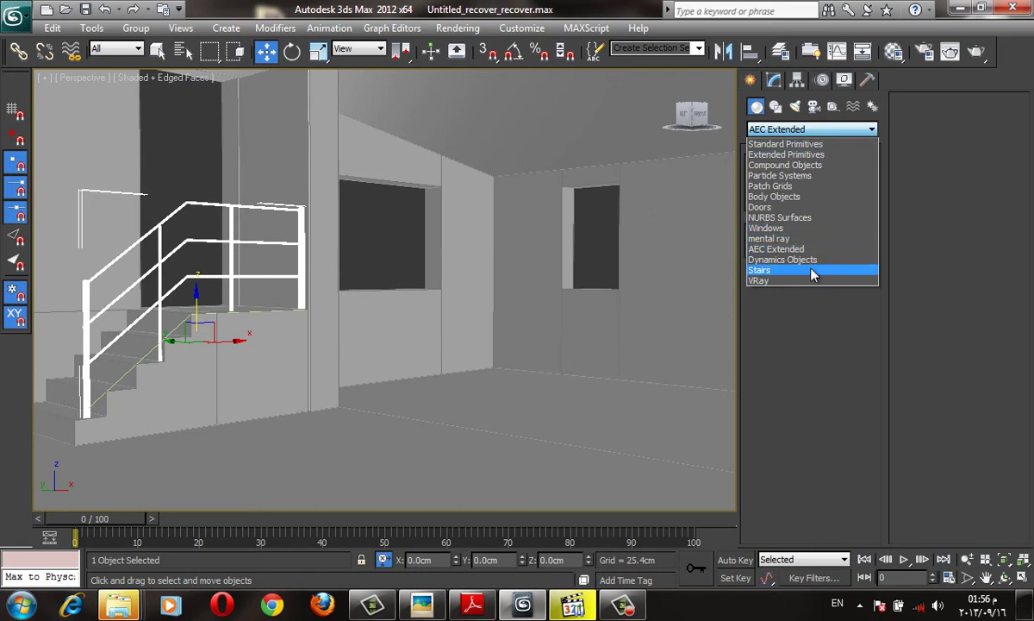
click(806, 227)
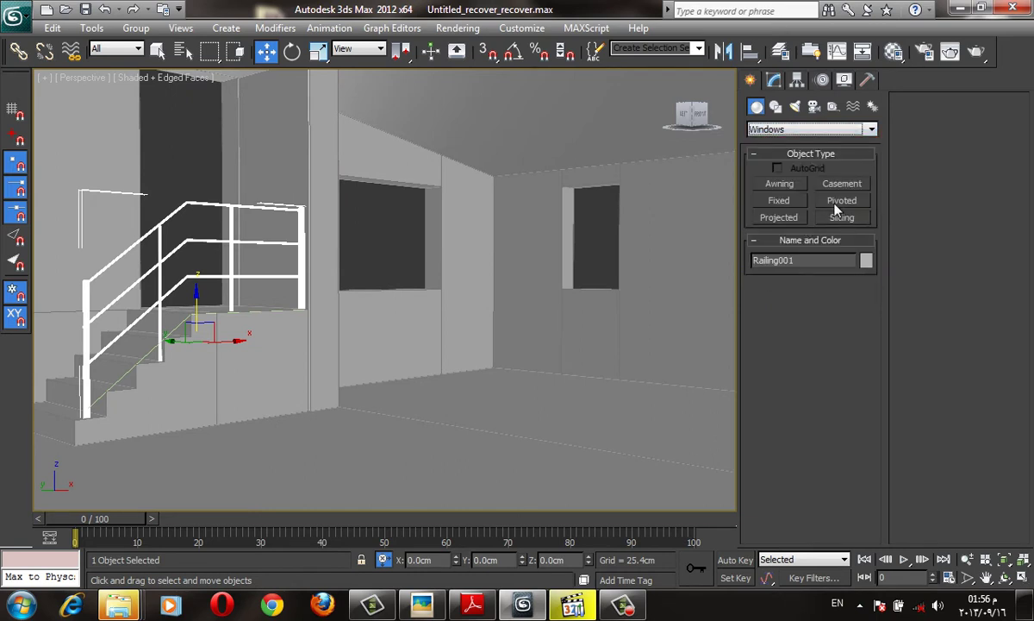
click(422, 606)
Zoom into the kitchen photo, pan to the staircase, then return to 3ds Max
click(485, 608)
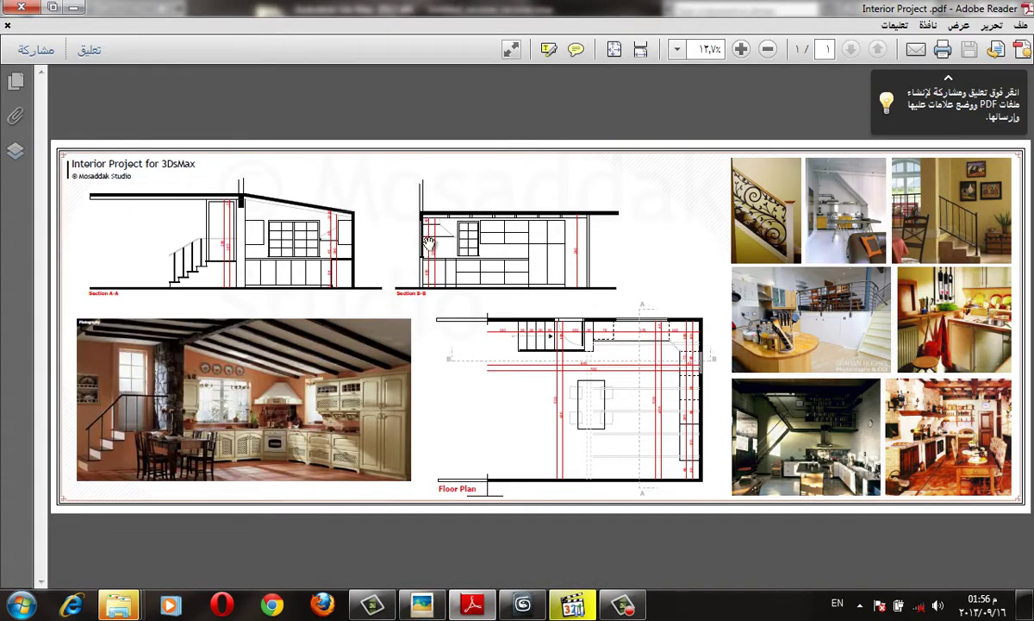
ctrl+scroll(223, 398, up, 5)
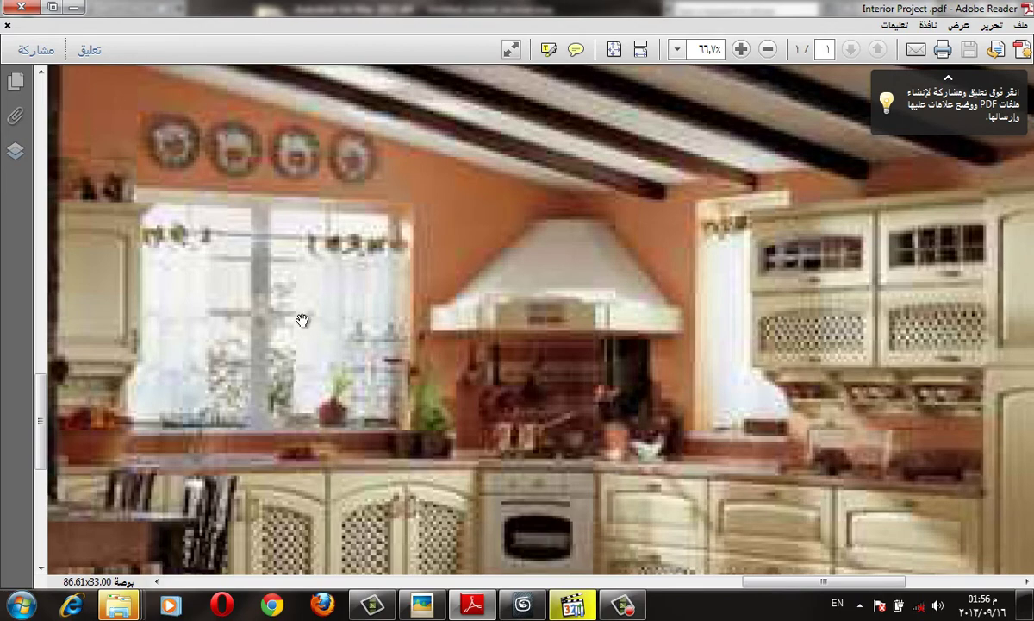
mouse_move(319, 317)
mouse_down()
mouse_move(596, 289)
mouse_move(518, 328)
mouse_up()
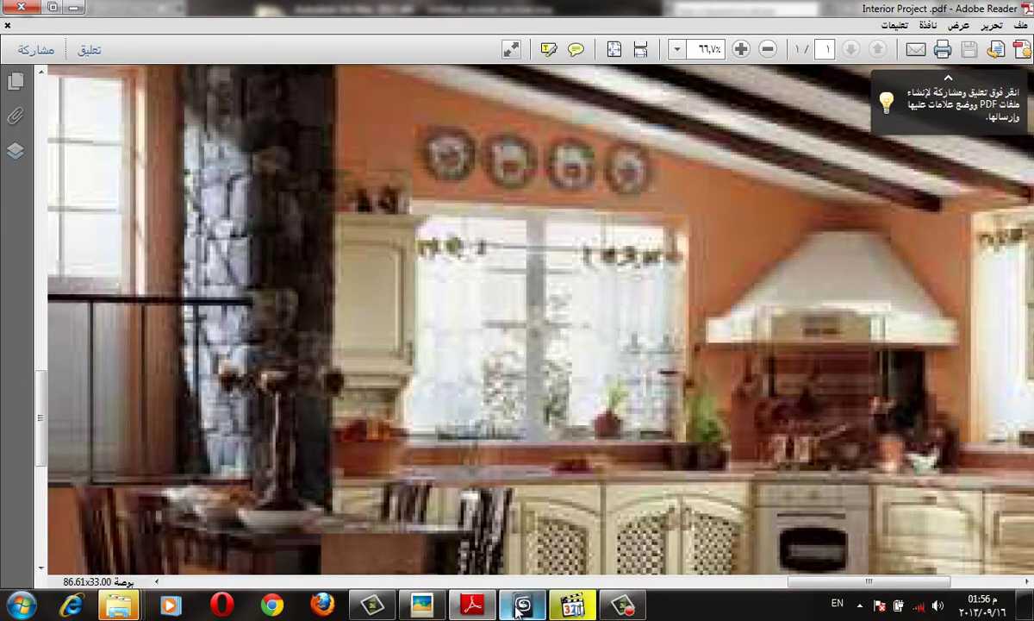
click(574, 606)
Draw a casement window across the wall opening, snapping to scene geometry
click(842, 188)
scroll(501, 392, up, 2)
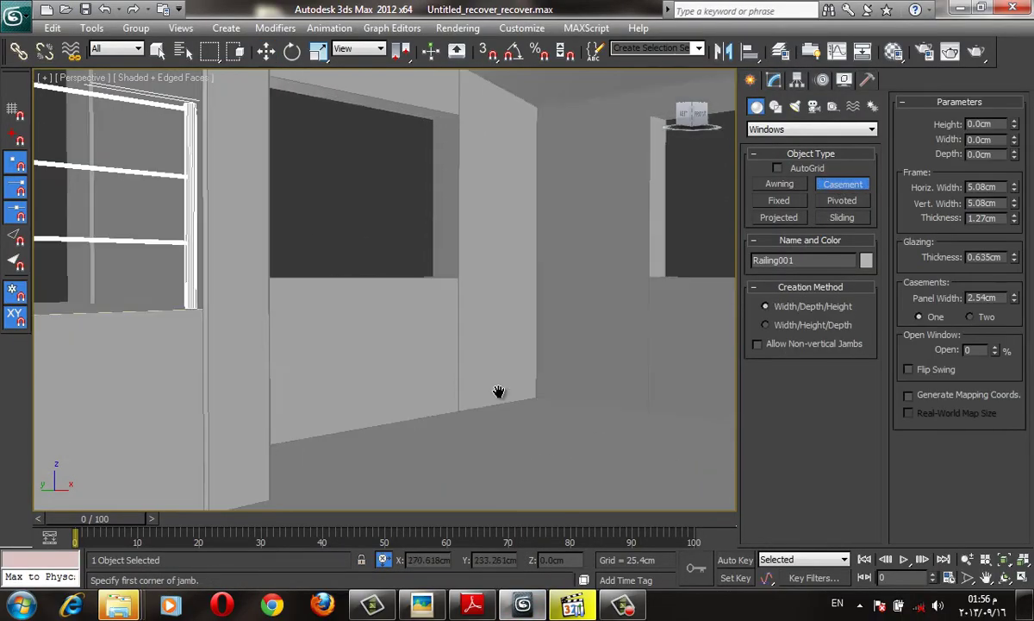
scroll(517, 339, up, 2)
scroll(518, 340, up, 2)
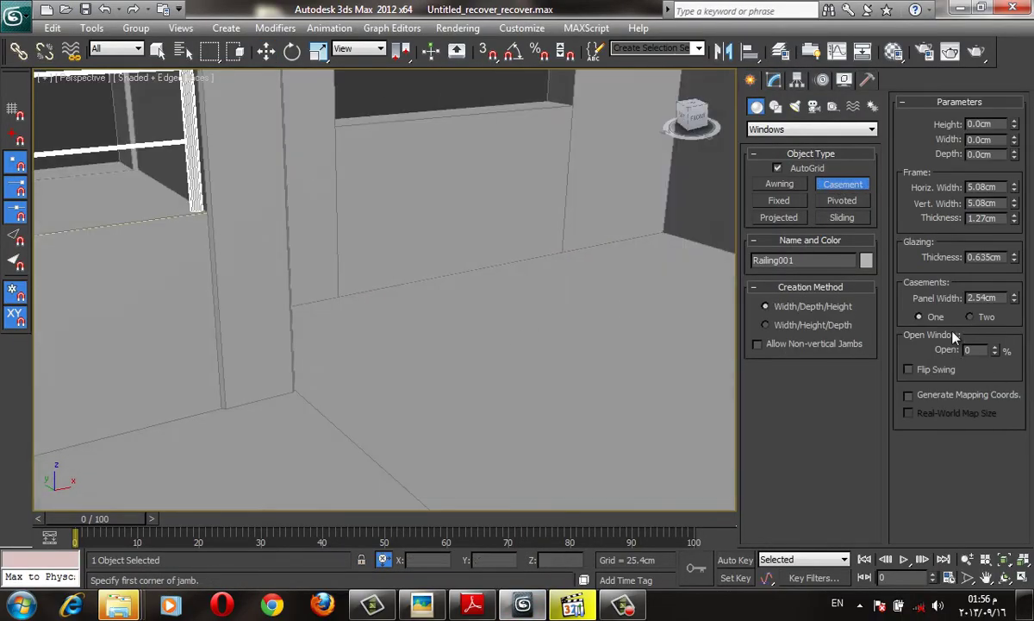
scroll(480, 358, up, 2)
scroll(464, 376, up, 2)
scroll(517, 385, up, 1)
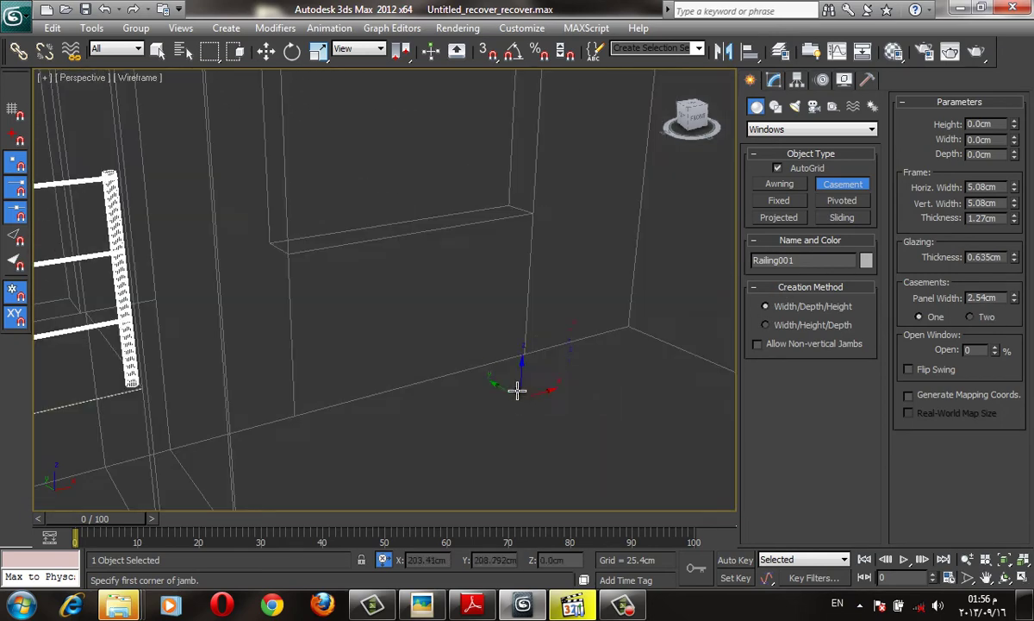
key(F3)
click(778, 167)
click(487, 50)
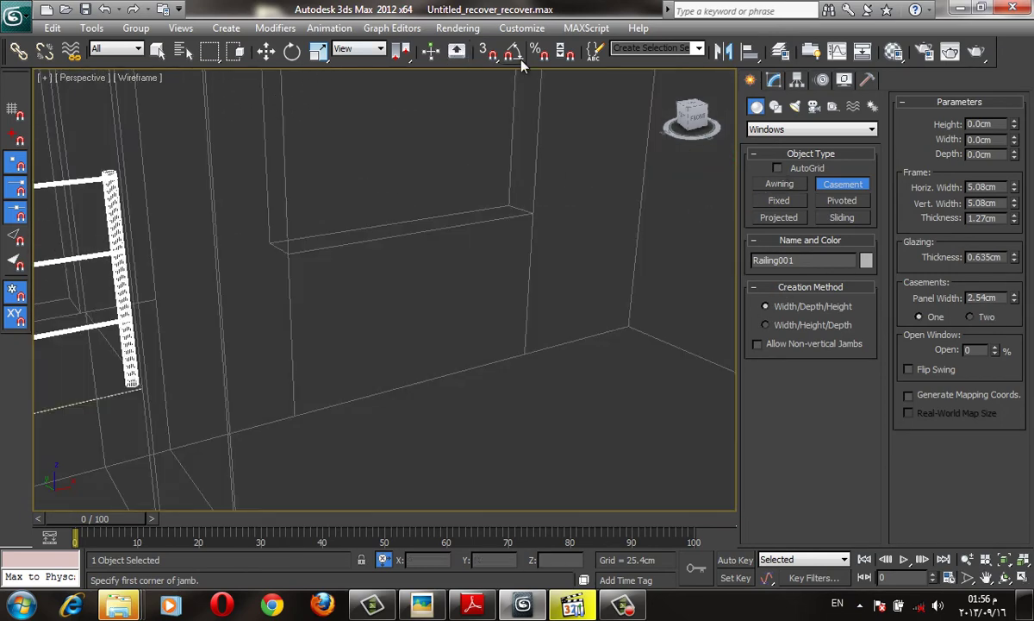
scroll(245, 228, up, 2)
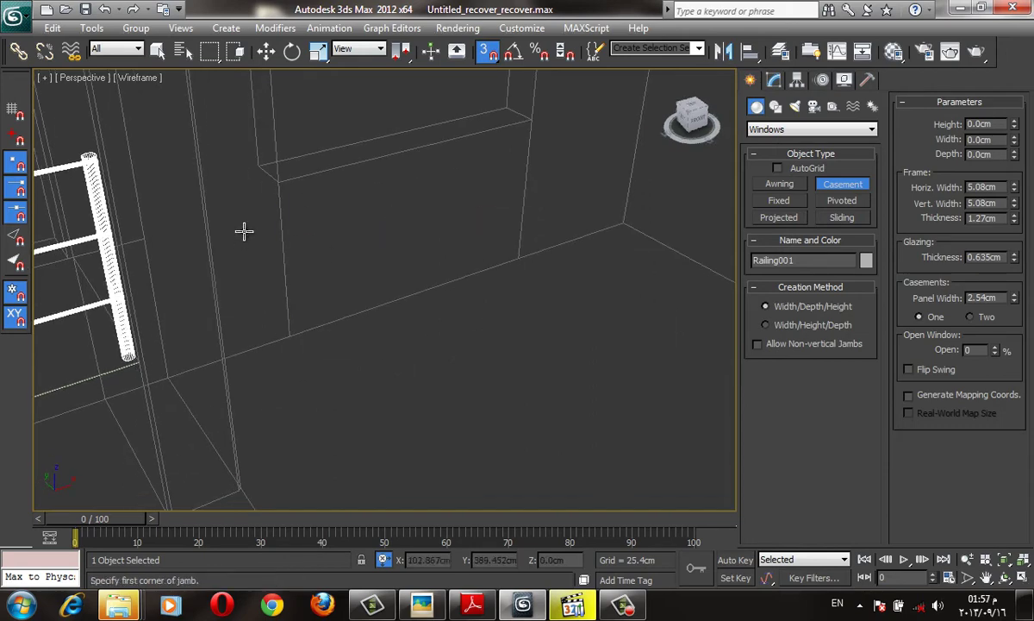
scroll(228, 500, up, 2)
drag(249, 380, 508, 289)
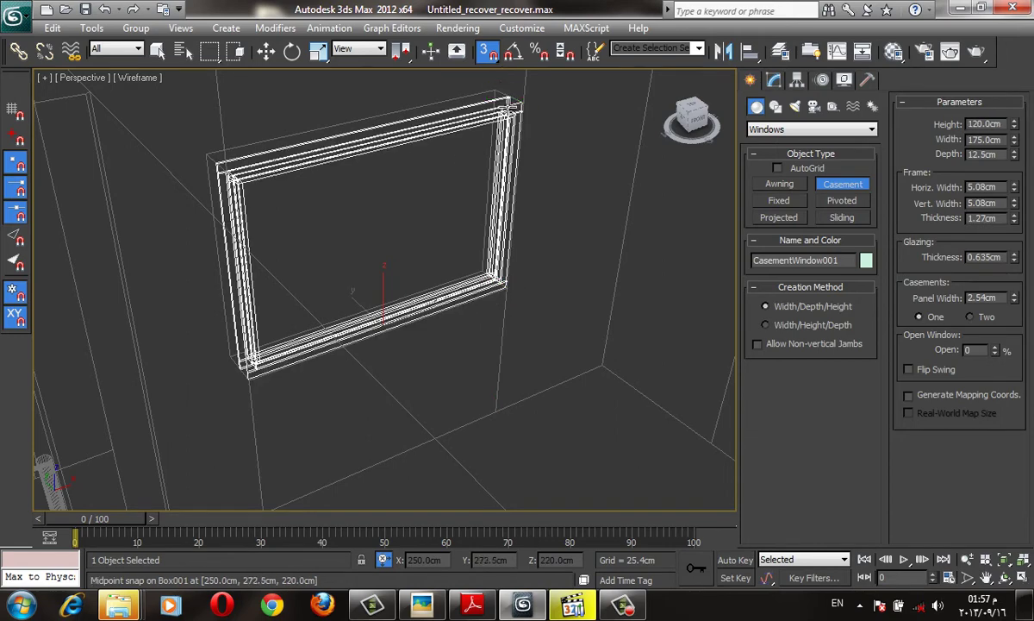
click(510, 104)
key(F3)
right_click(549, 170)
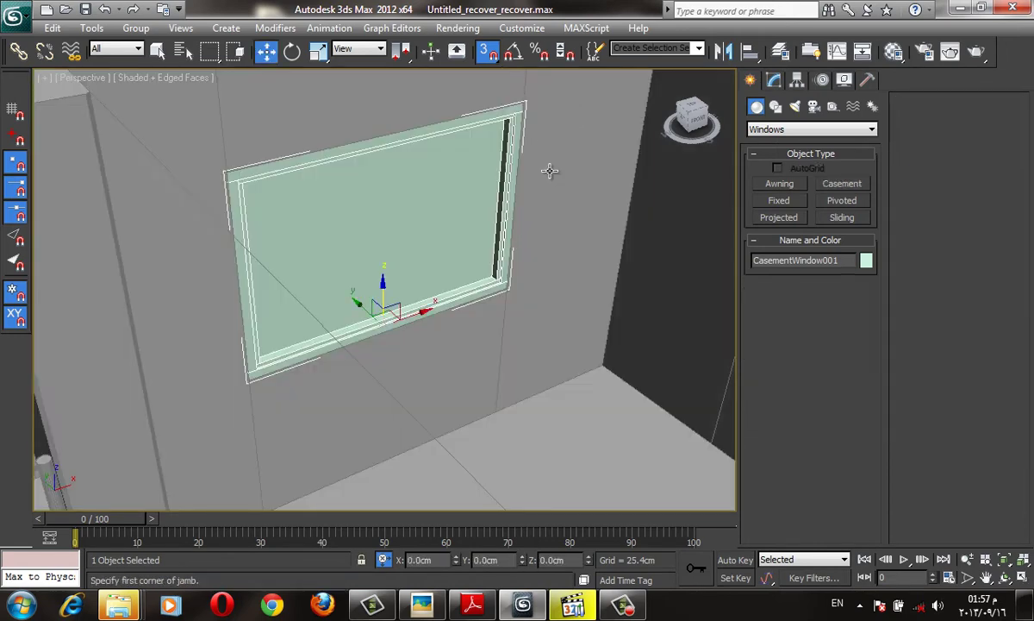
Set Casements to Two, check Flip Swing, and set Open to 0%
drag(848, 466, 794, 336)
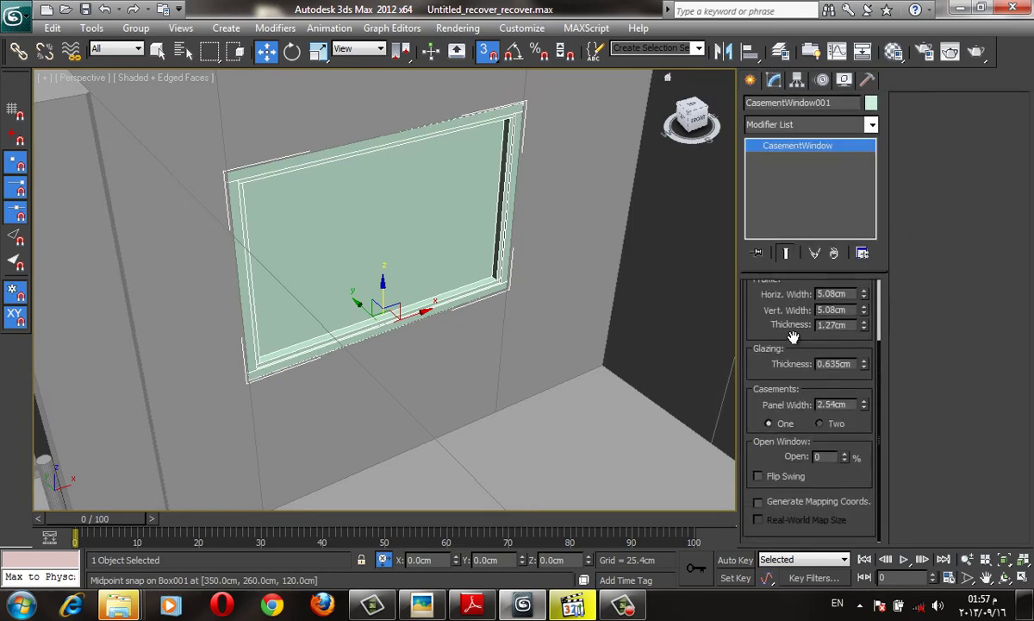
drag(845, 457, 848, 434)
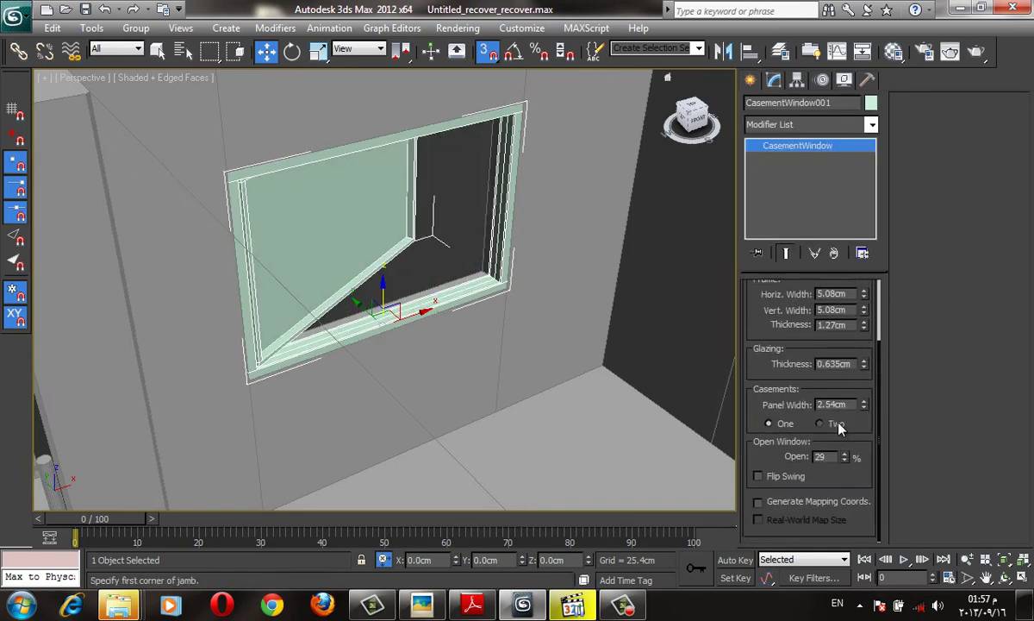
click(837, 424)
alt+middle_drag(547, 362, 544, 352)
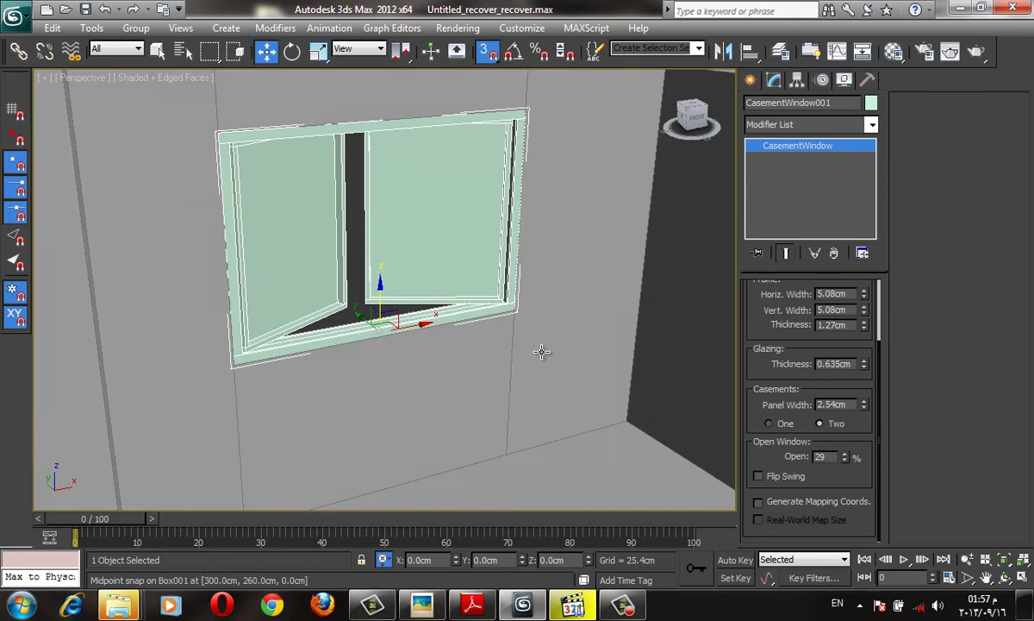
key(F3)
click(759, 476)
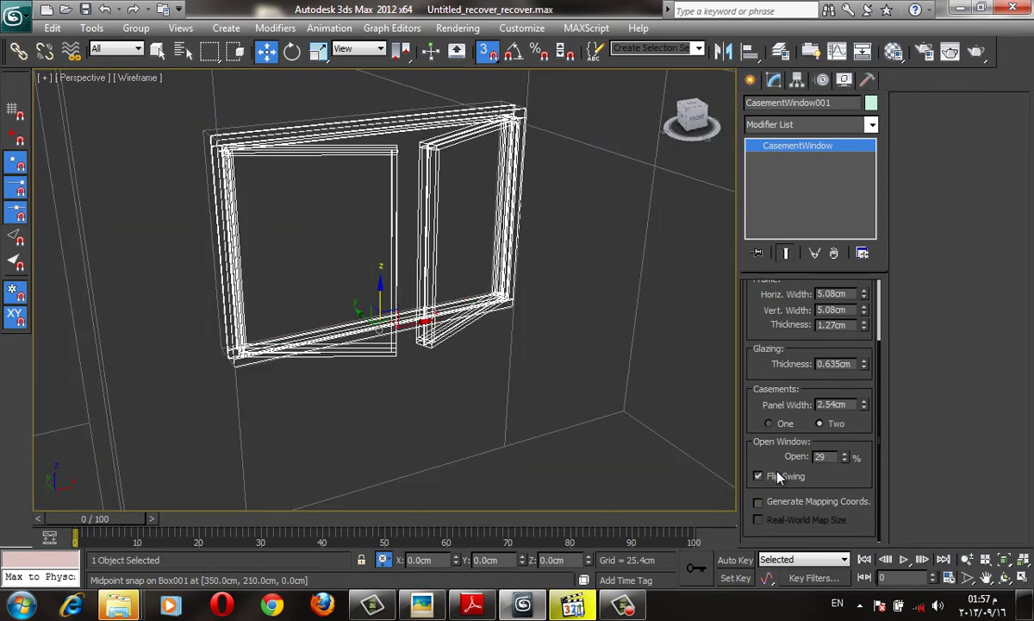
drag(829, 463, 793, 470)
key(F3)
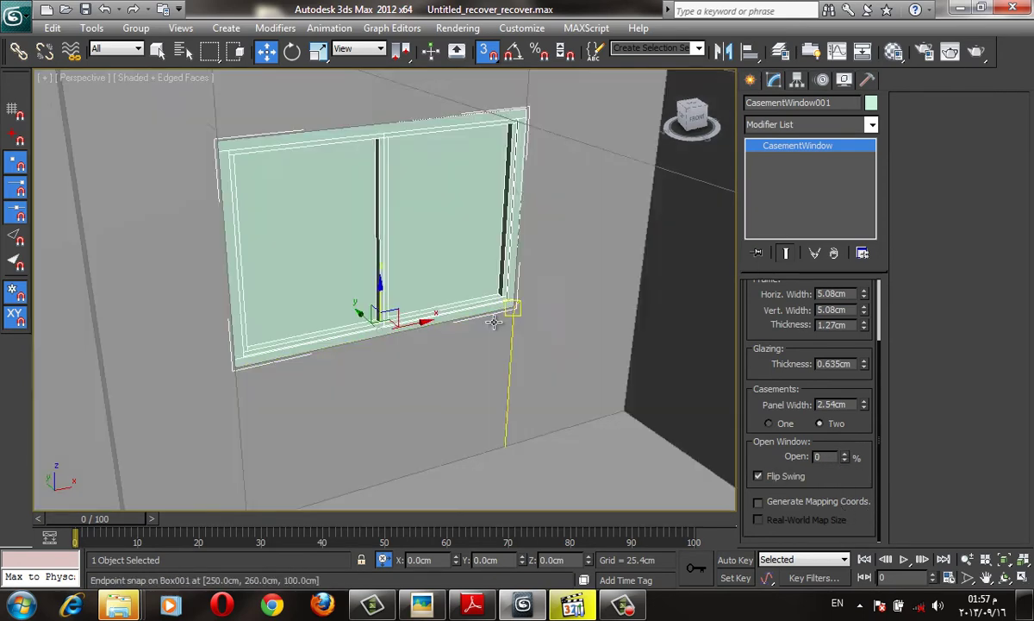
alt+middle_drag(486, 347, 483, 332)
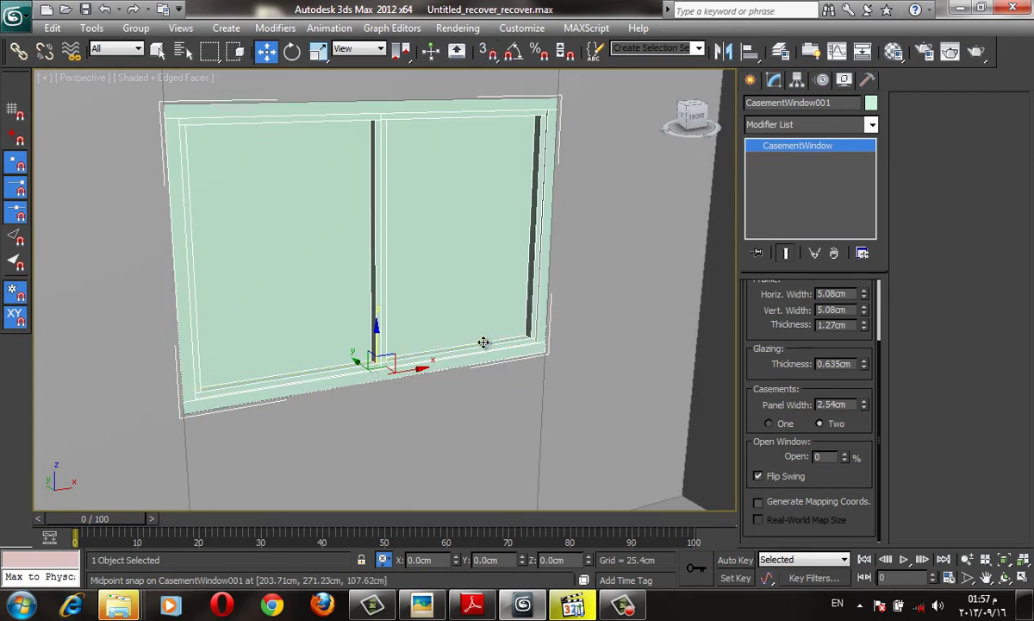
alt+middle_drag(497, 370, 536, 365)
Check the kitchen reference photo in Adobe Reader, then return to the model
key(alt+Tab)
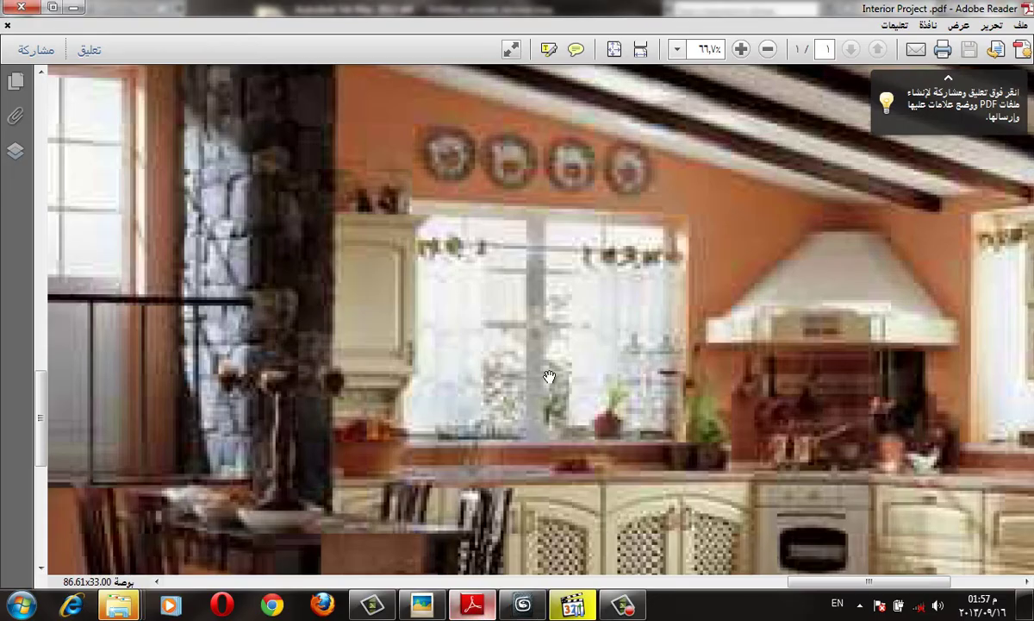
scroll(683, 346, up, 1)
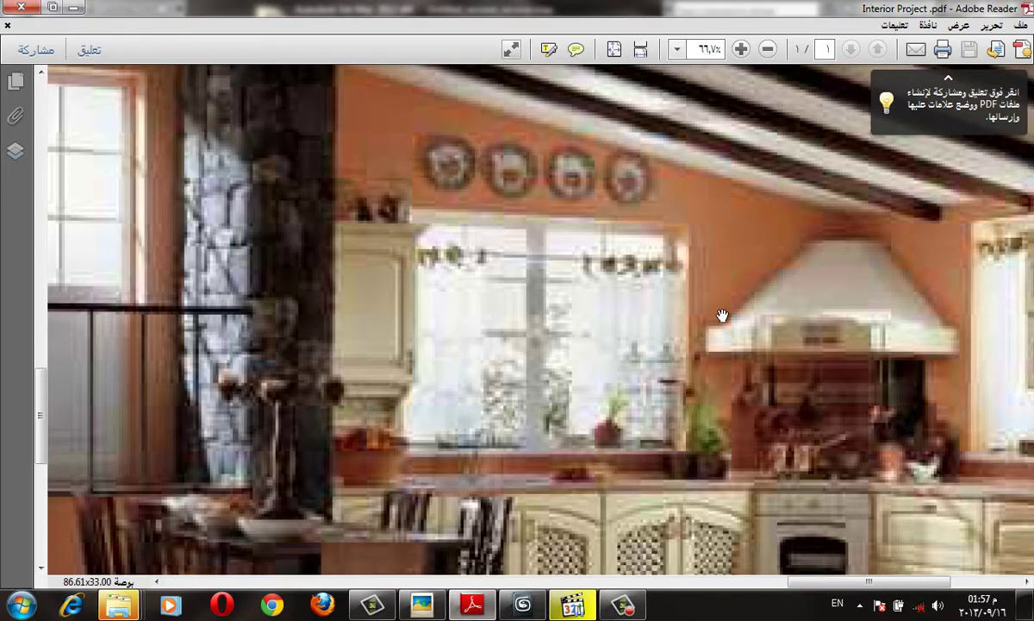
click(77, 7)
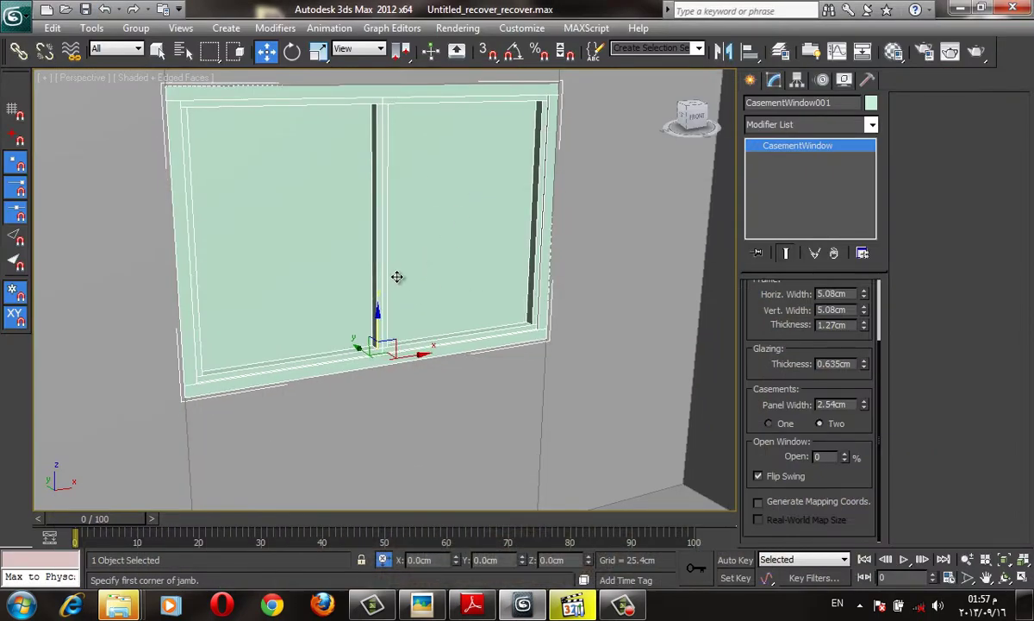
Remove the casement window and draw a sliding window across the wall opening with snaps
middle_drag(526, 248, 528, 256)
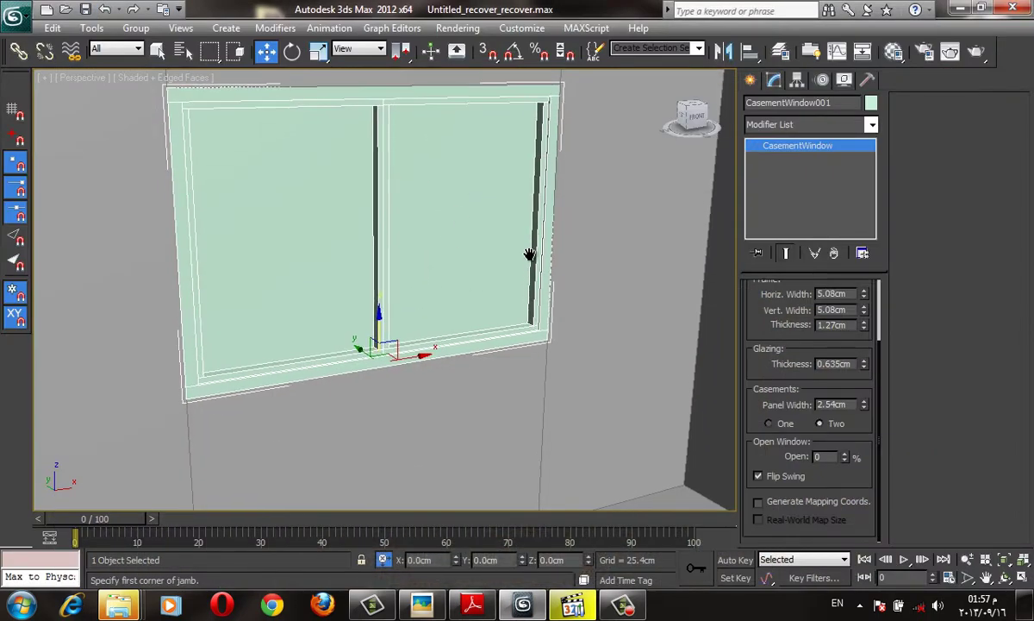
key(ctrl+z)
click(750, 80)
click(842, 217)
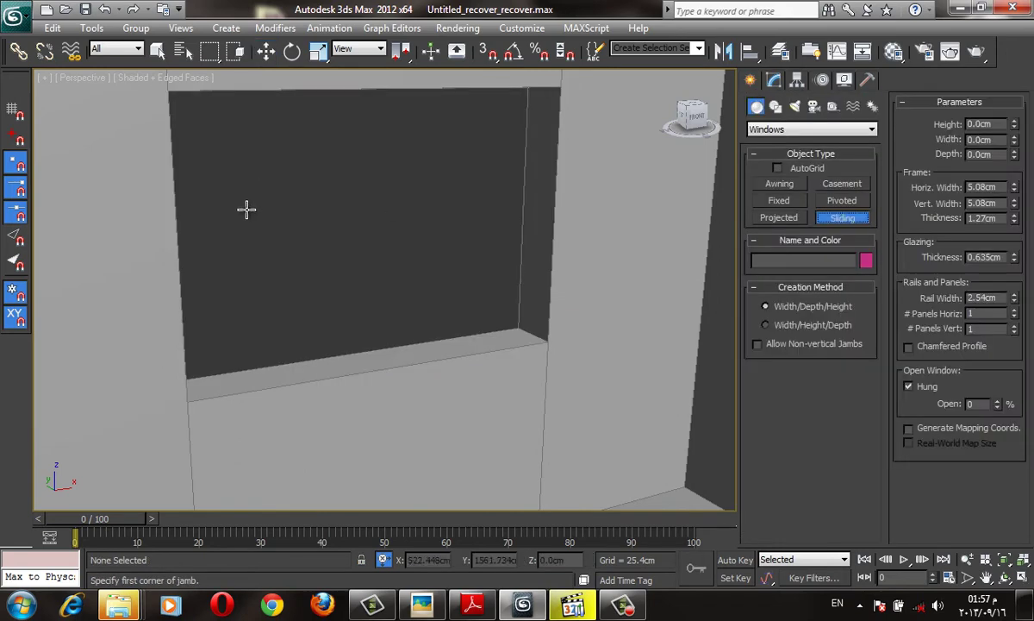
key(F3)
key(s)
mouse_move(186, 402)
mouse_down()
mouse_move(491, 400)
mouse_move(547, 341)
mouse_up()
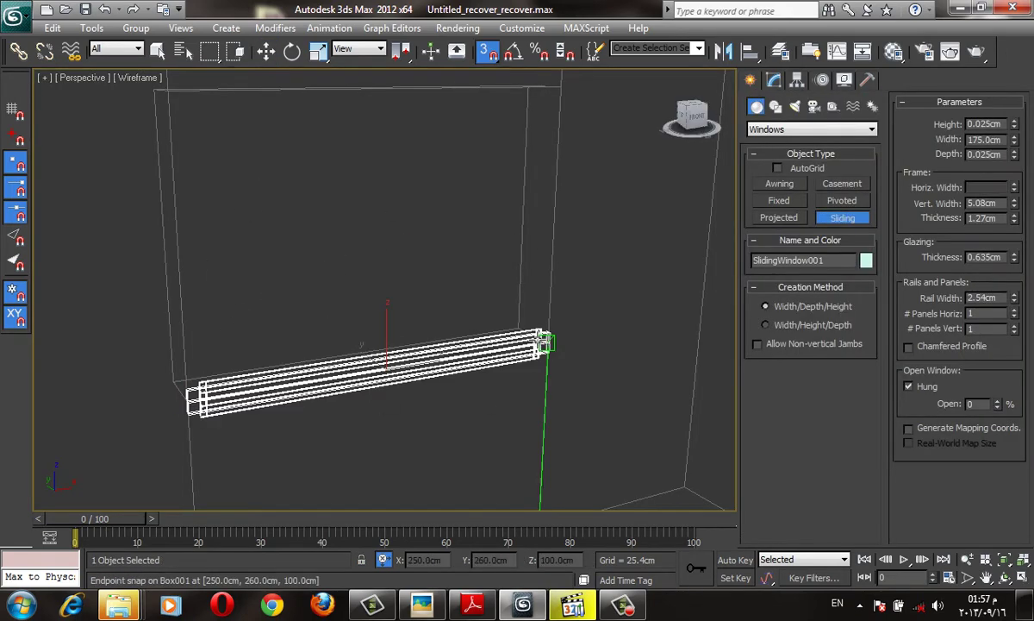
click(535, 337)
key(F3)
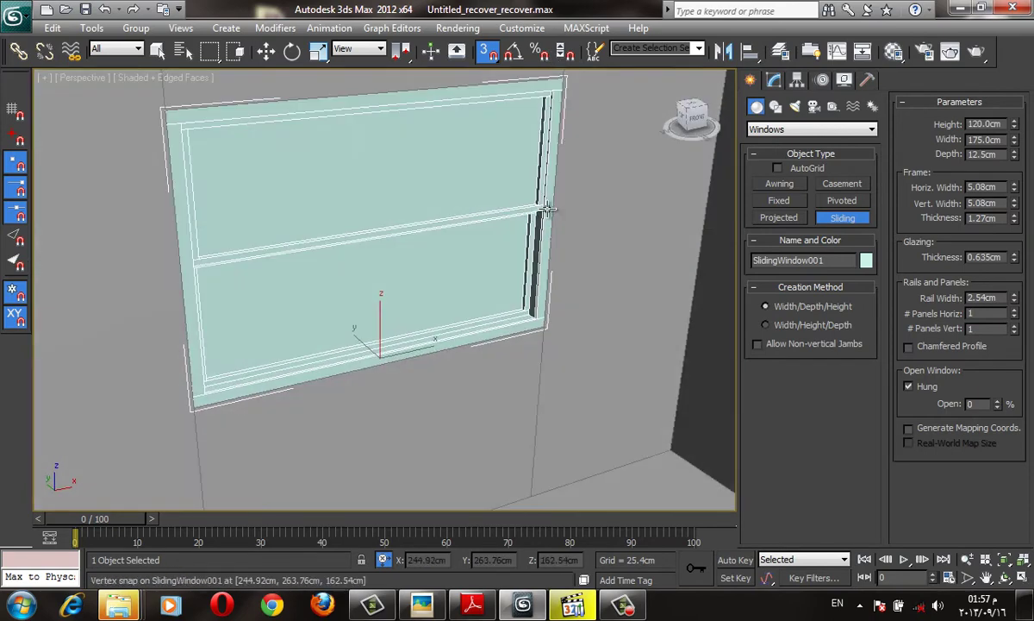
Uncheck Hung and set 2 horizontal by 3 vertical panels with a Chamfered profile
click(920, 388)
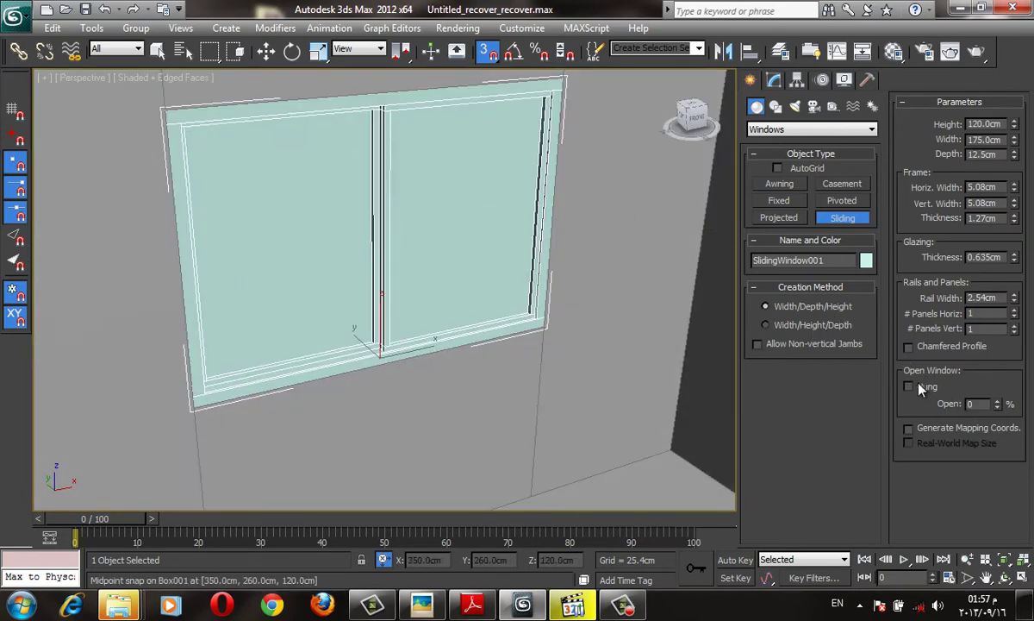
drag(1000, 405, 989, 359)
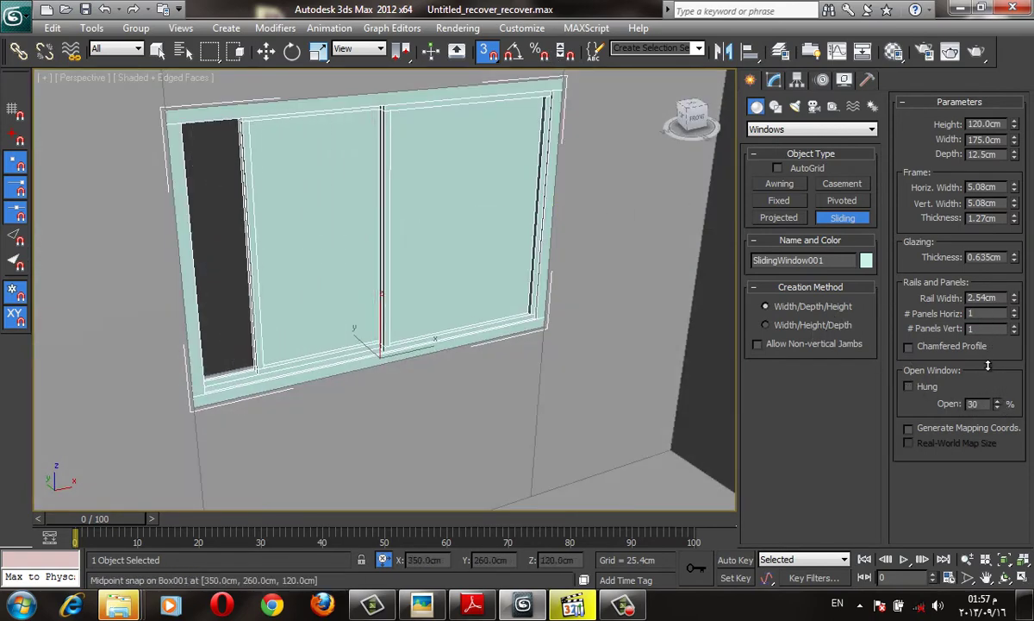
right_click(989, 359)
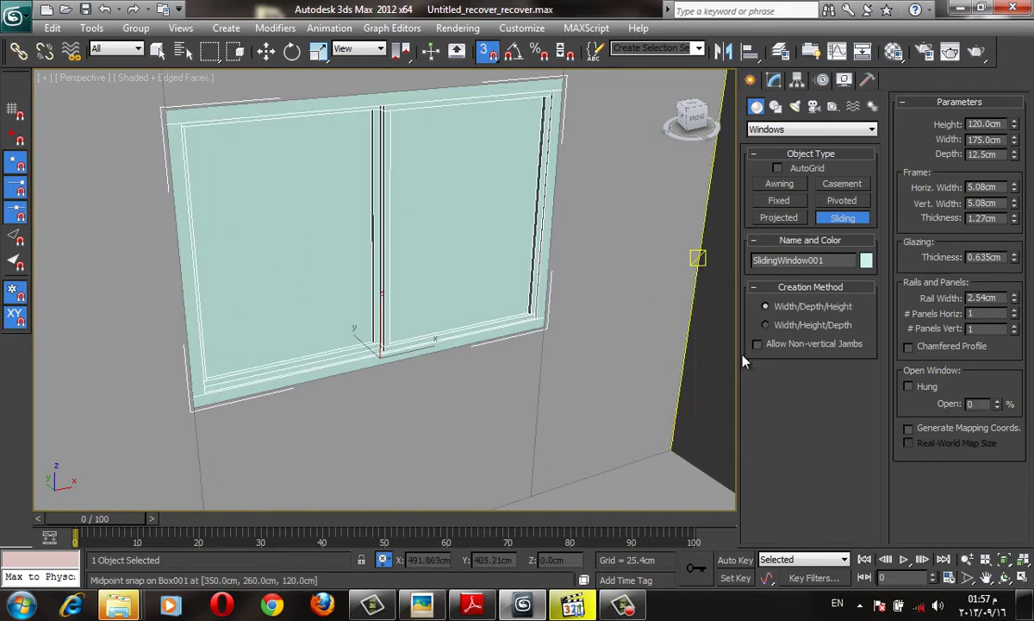
click(774, 79)
scroll(874, 409, down, 3)
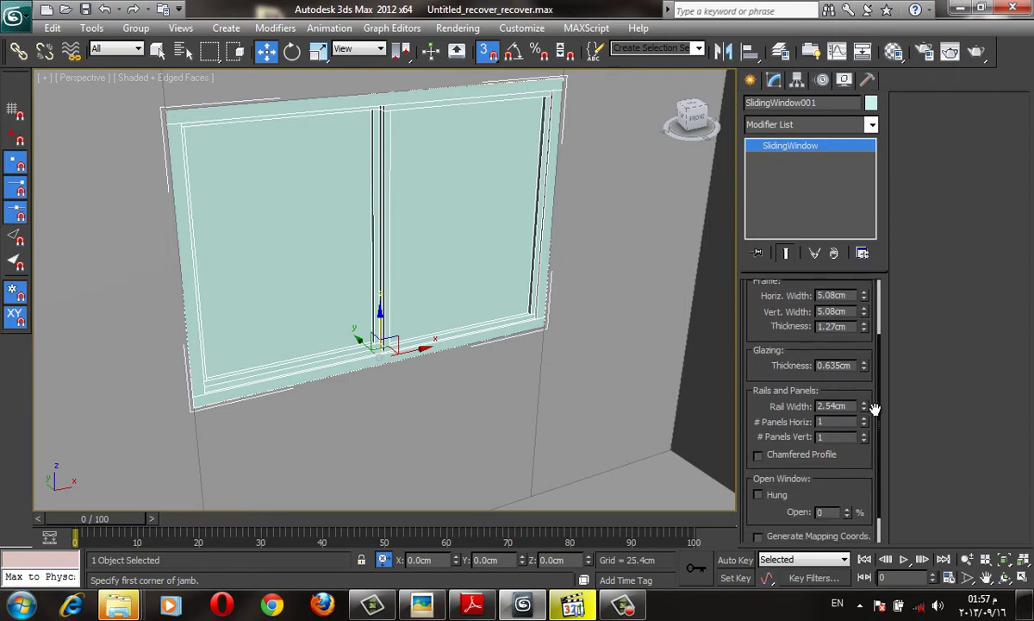
click(865, 418)
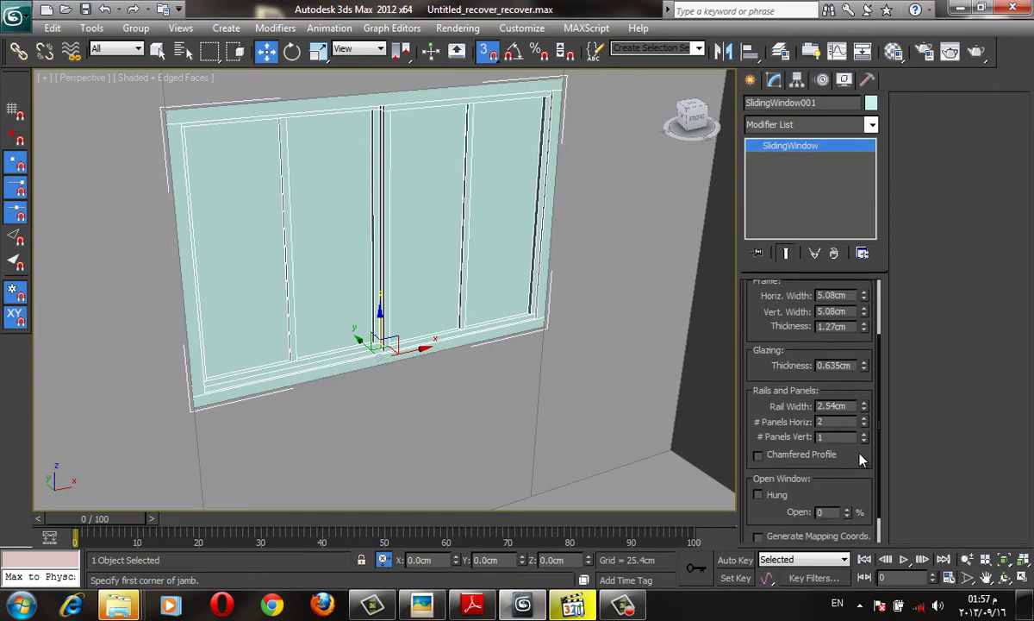
click(865, 434)
click(865, 434)
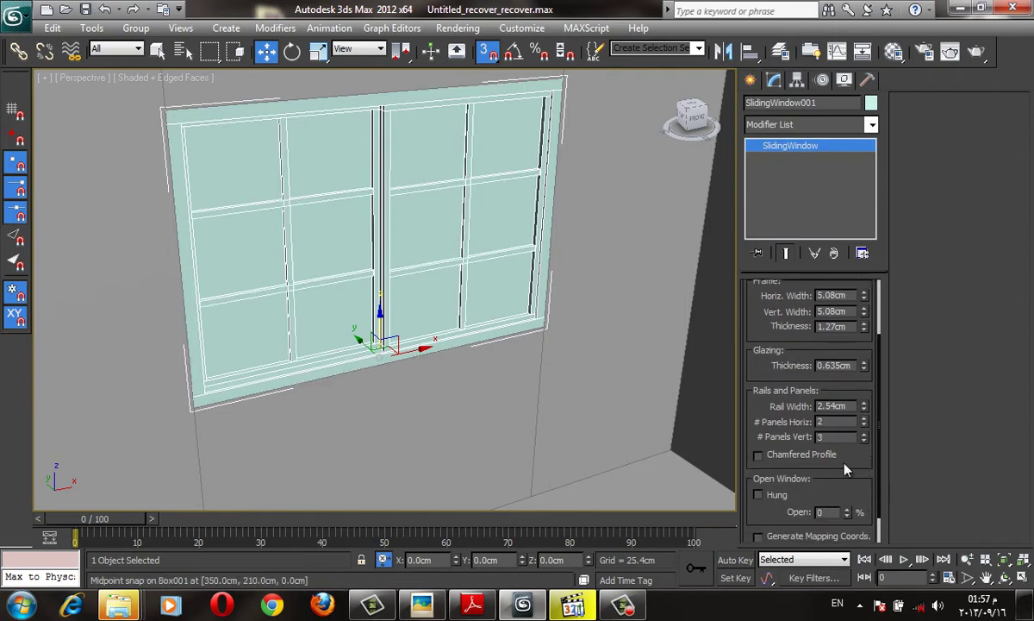
click(759, 455)
scroll(508, 246, up, 2)
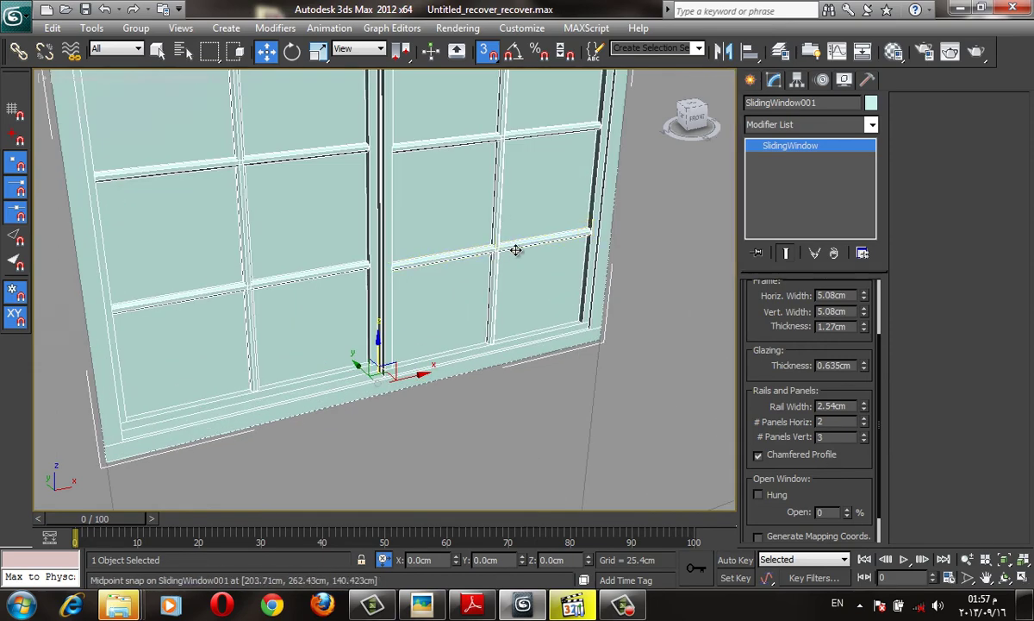
Set Rail Width to 1.524 and Frame Thickness to 2.438 cm
key(z)
scroll(613, 344, up, 5)
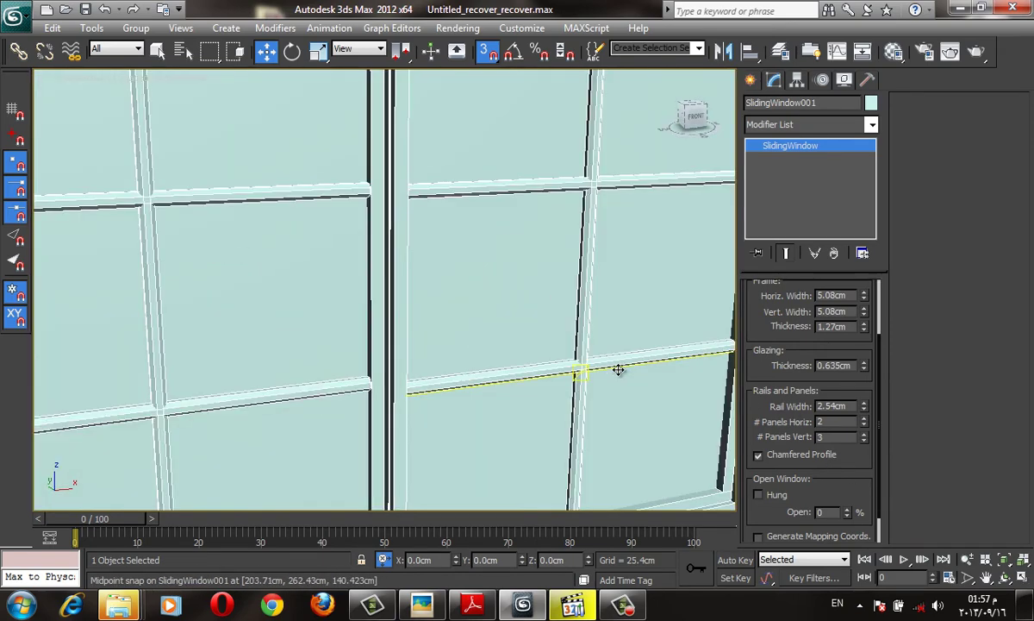
drag(864, 406, 865, 439)
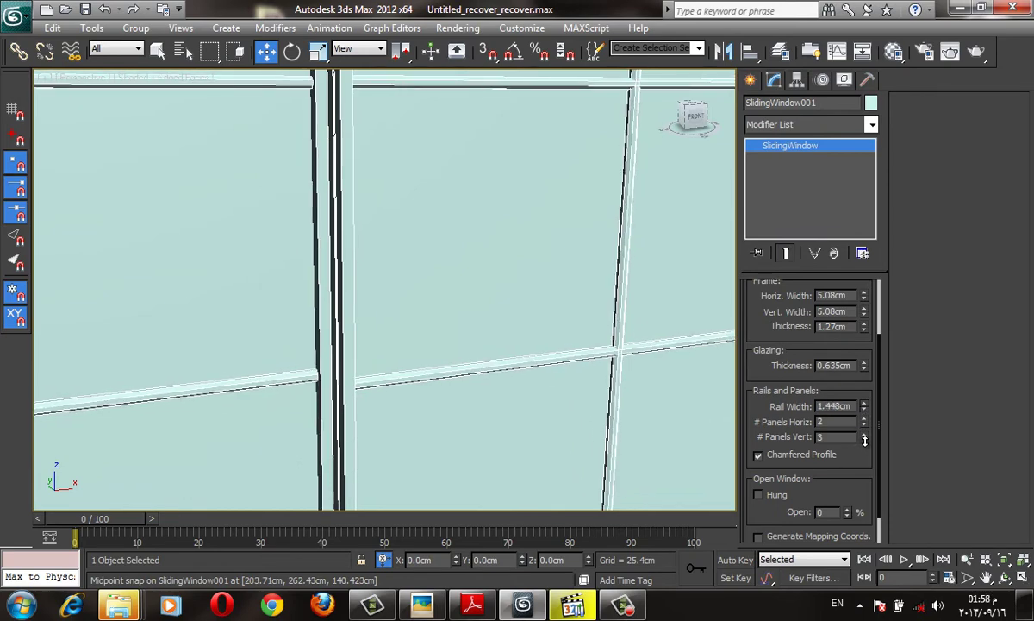
scroll(503, 334, down, 2)
scroll(476, 338, down, 3)
alt+middle_drag(476, 338, 506, 323)
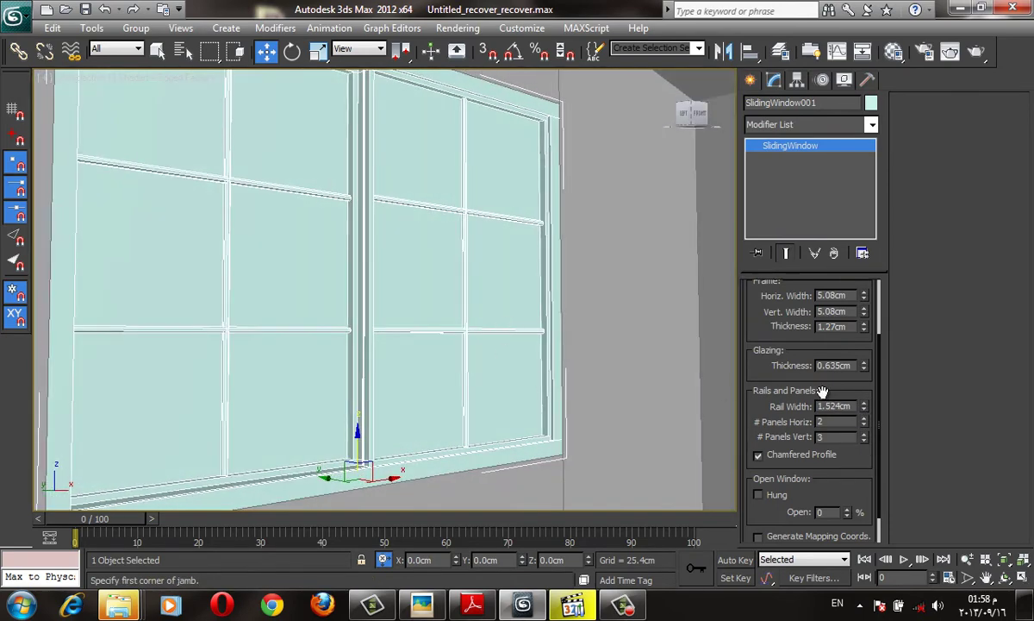
mouse_move(859, 358)
mouse_down()
mouse_move(859, 379)
mouse_move(860, 315)
mouse_up()
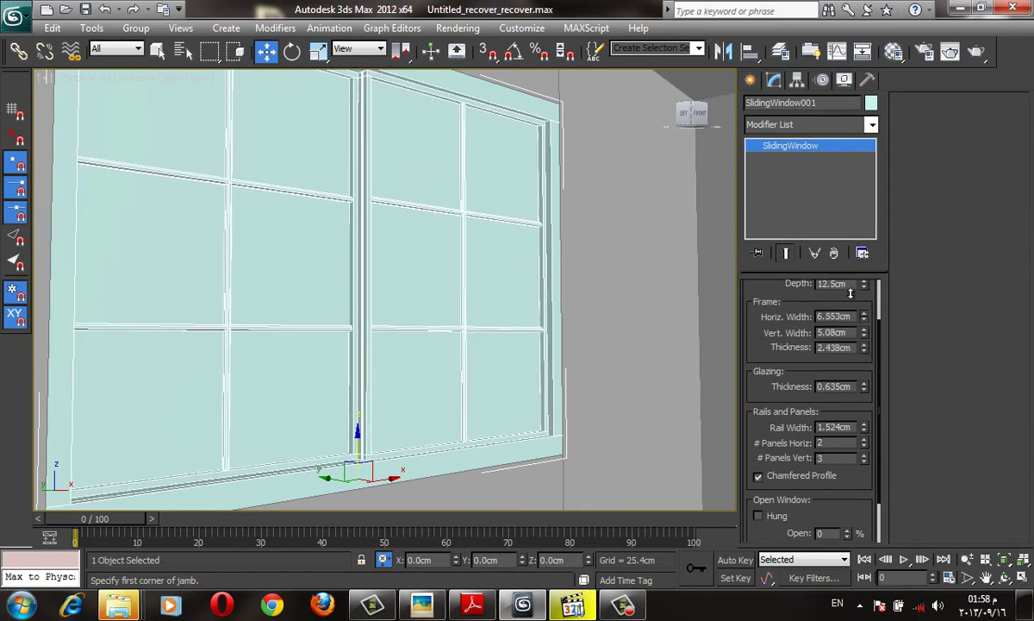
mouse_move(790, 415)
mouse_down()
mouse_move(780, 357)
mouse_move(764, 446)
mouse_up()
scroll(490, 292, down, 5)
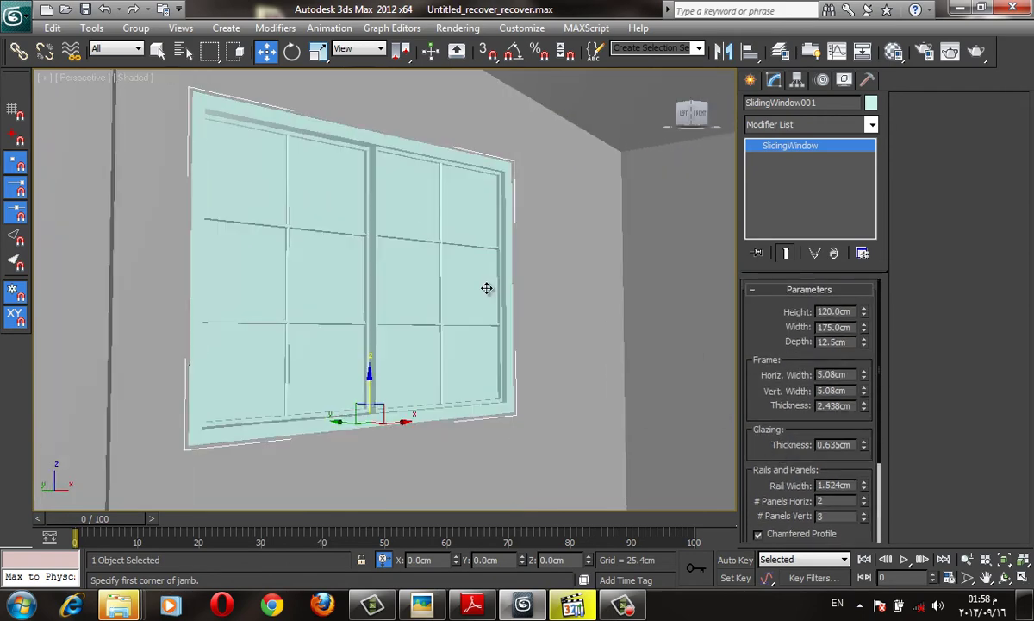
mouse_move(485, 306)
alt+middle_down()
mouse_move(468, 331)
mouse_move(587, 339)
mouse_move(462, 302)
alt+middle_up()
scroll(469, 331, down, 5)
scroll(457, 299, up, 3)
scroll(455, 300, up, 3)
scroll(456, 299, down, 3)
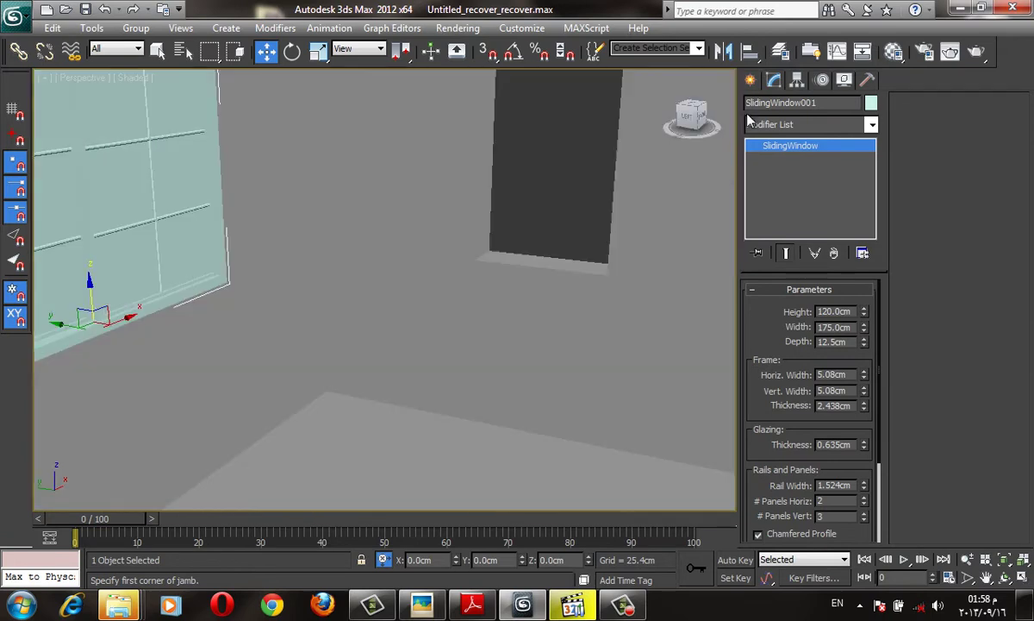
click(749, 80)
Draw a second sliding window across the narrow opening, 120 cm high
middle_drag(179, 205, 236, 287)
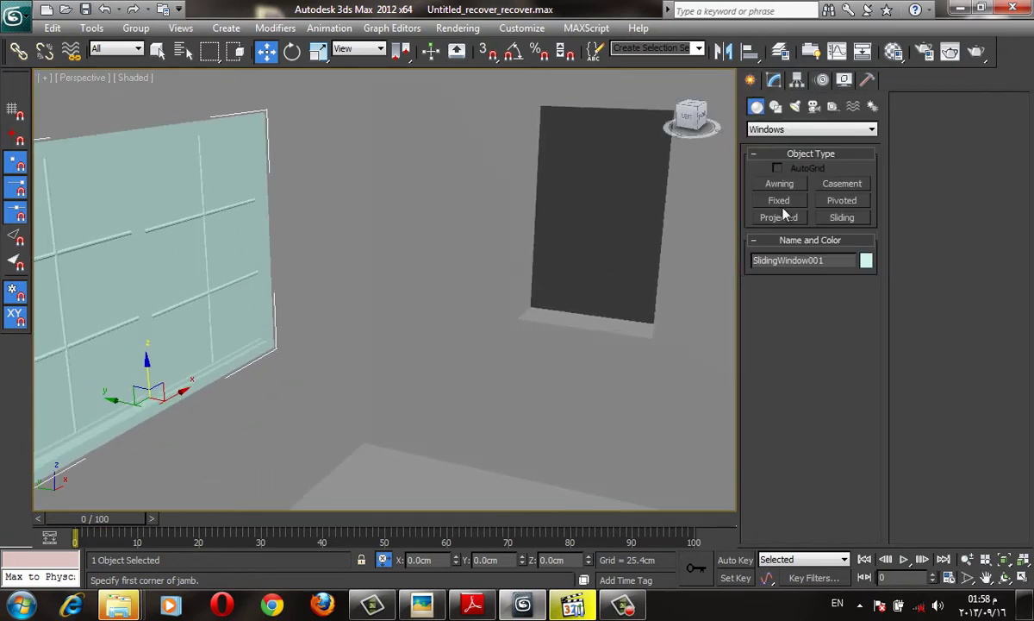
click(842, 219)
key(s)
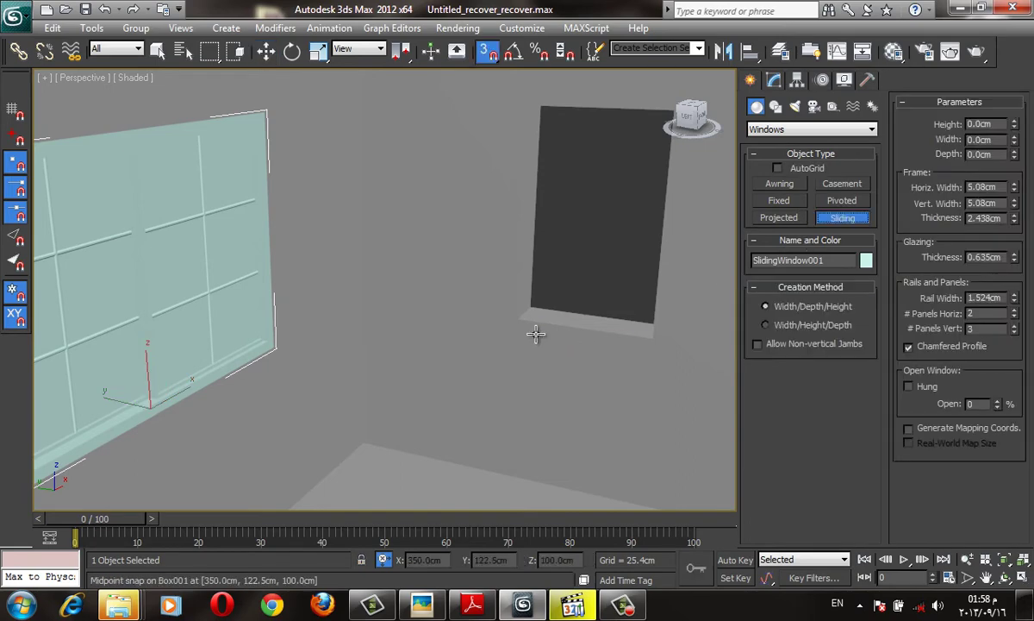
key(F3)
drag(513, 319, 652, 341)
click(653, 341)
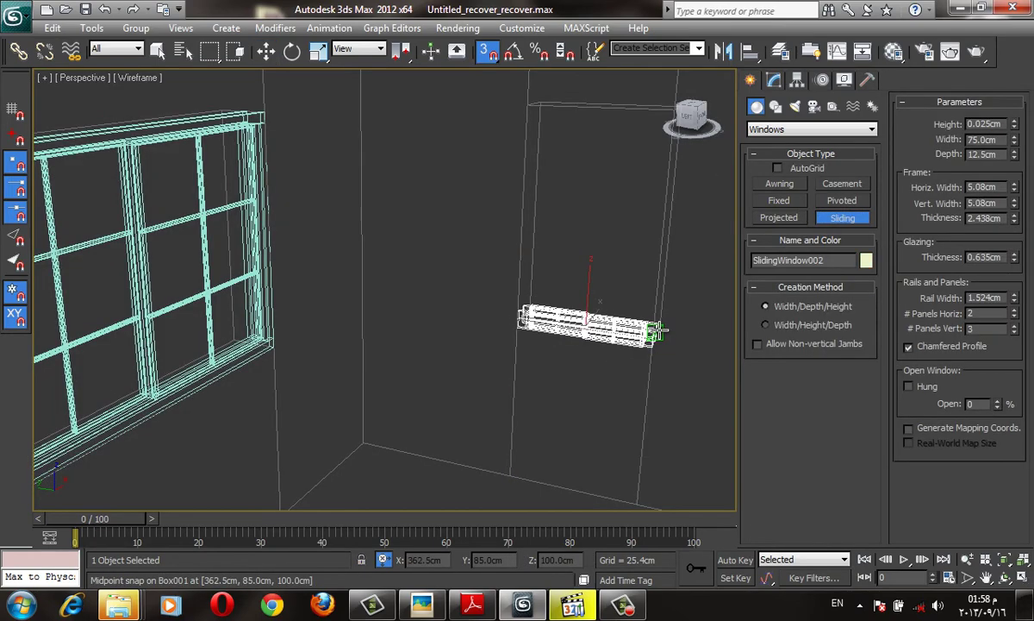
click(561, 115)
key(F3)
key(F4)
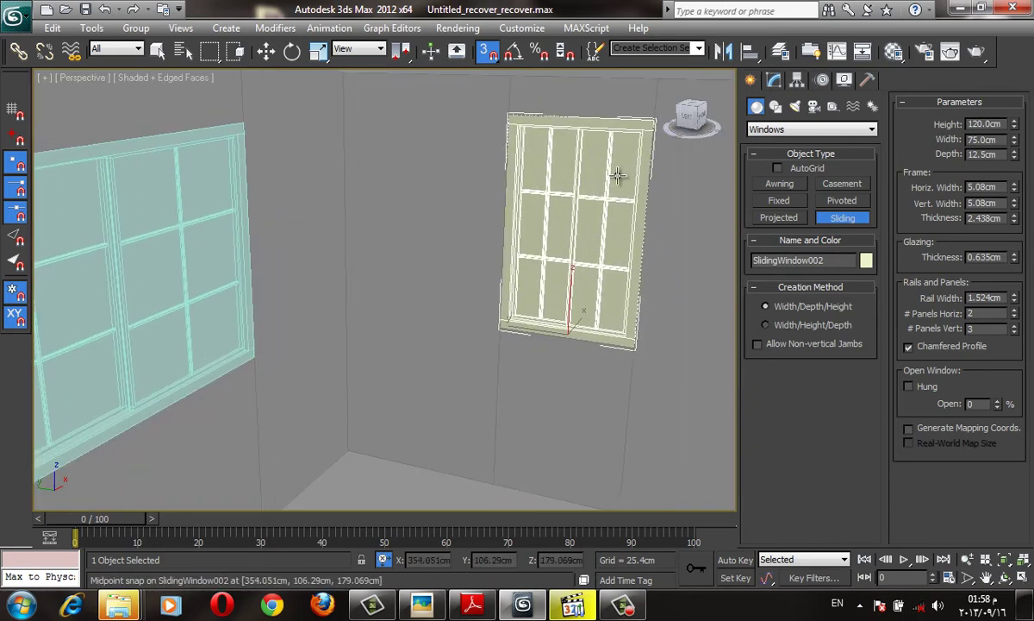
Make the new window hung with 2 vertical panels
key(w)
click(774, 80)
scroll(806, 500, down, 3)
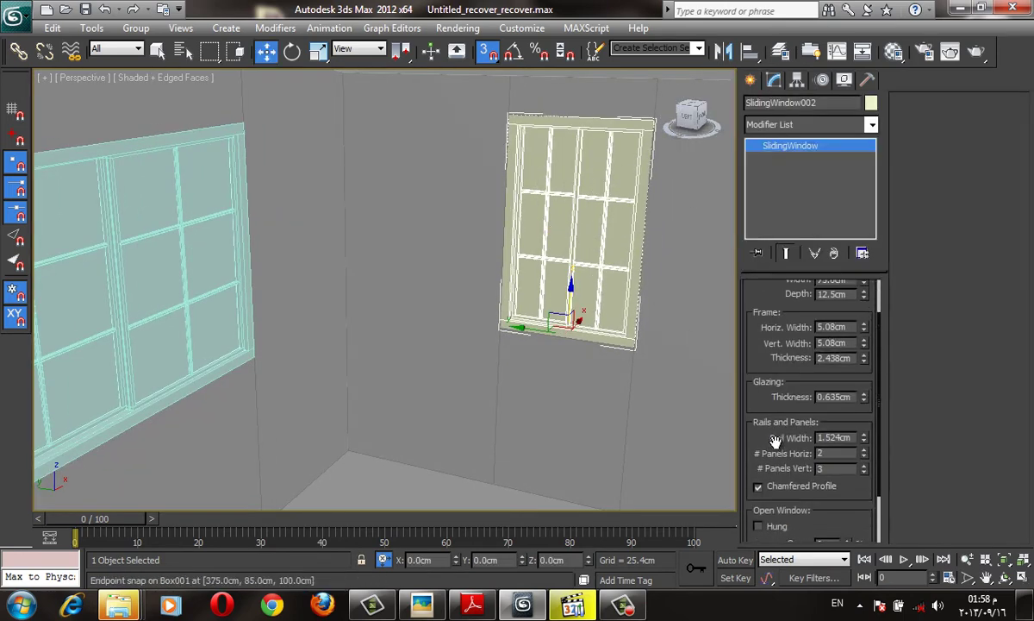
scroll(811, 470, down, 1)
click(777, 463)
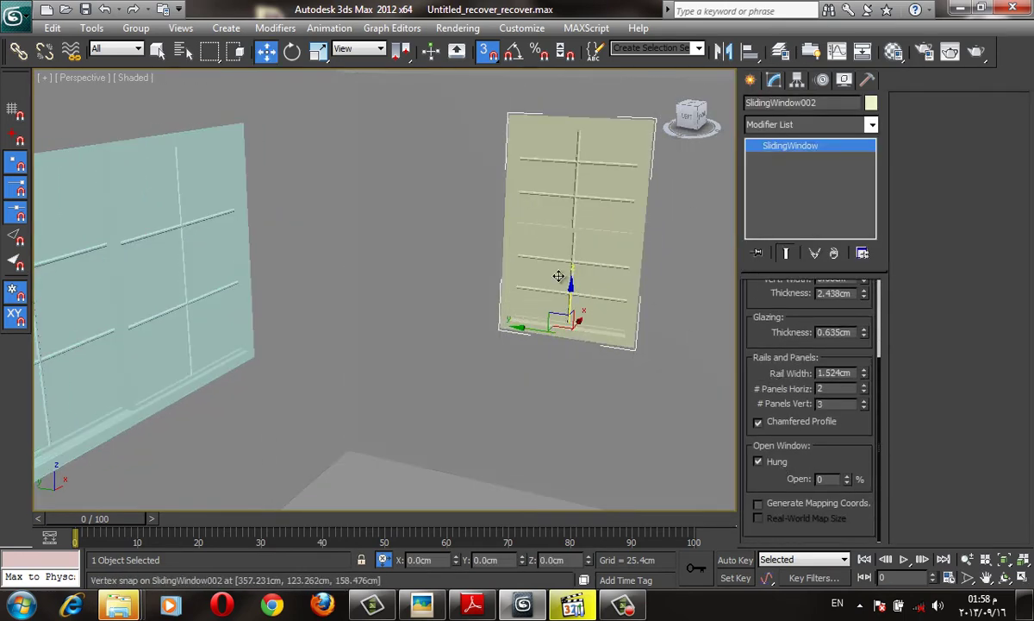
click(865, 407)
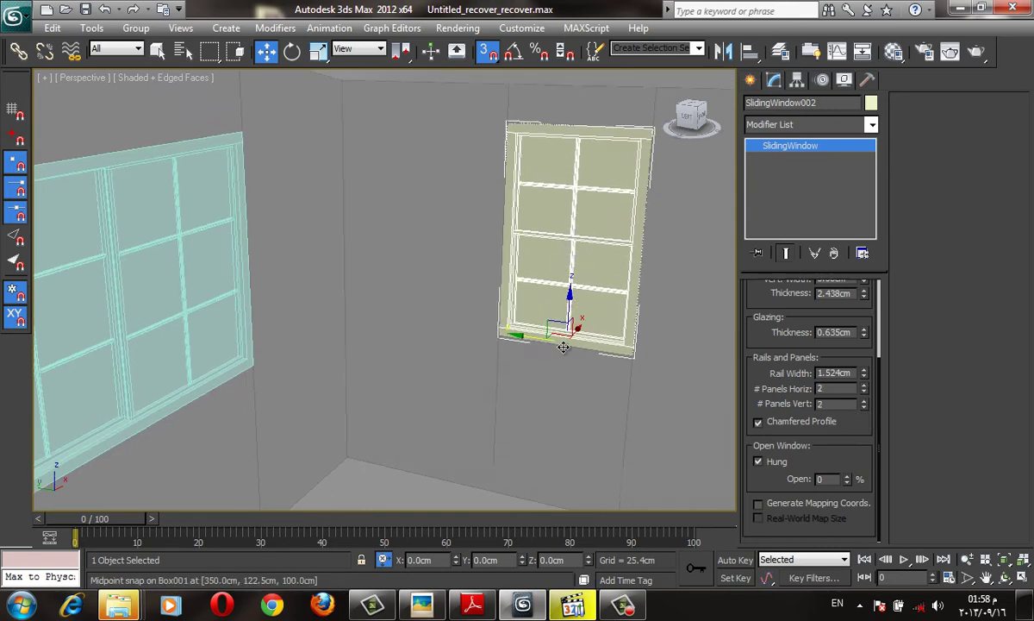
Slide the first sliding window 68% open
mouse_move(595, 392)
alt+middle_down()
mouse_move(357, 364)
mouse_move(397, 304)
alt+middle_up()
scroll(539, 378, down, 3)
scroll(534, 393, down, 3)
scroll(397, 305, up, 4)
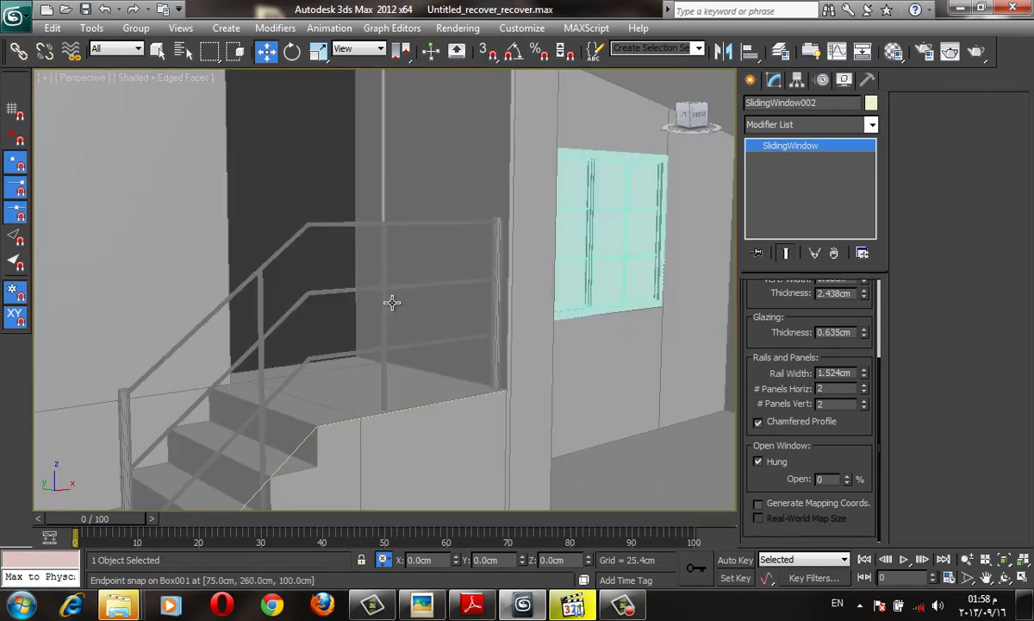
scroll(574, 280, up, 3)
click(573, 280)
scroll(865, 491, down, 2)
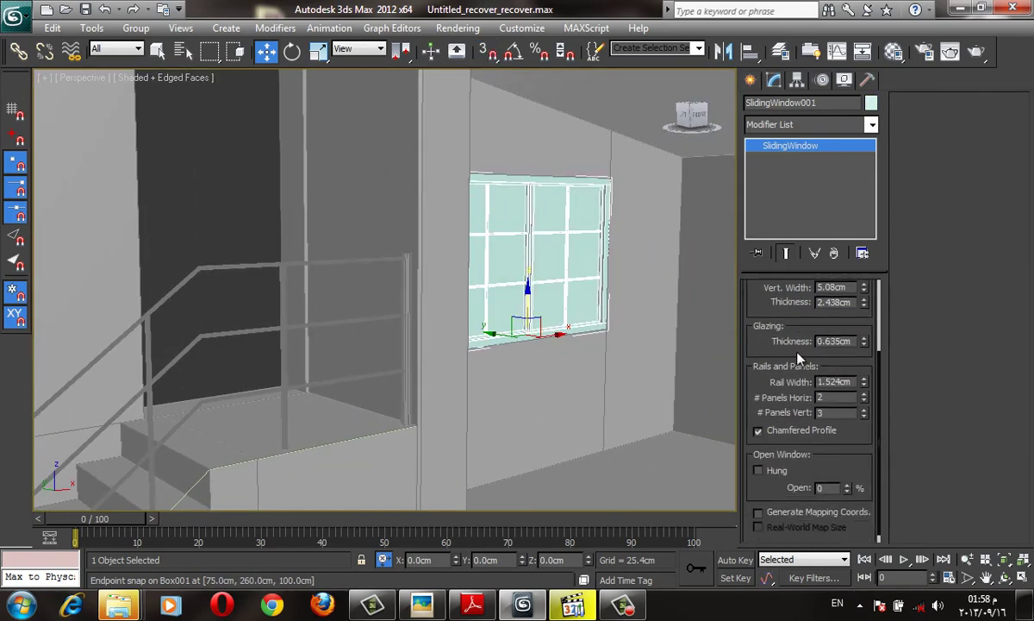
scroll(865, 487, down, 2)
drag(847, 476, 847, 423)
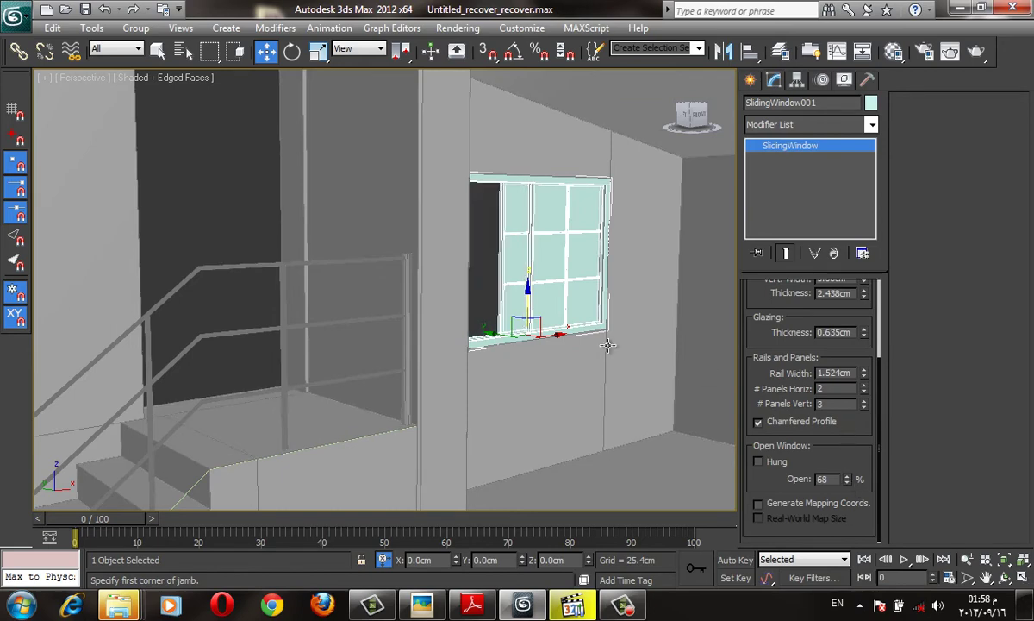
Set the second, hung sliding window 28% open
alt+middle_drag(483, 345, 553, 336)
scroll(553, 336, down, 5)
click(642, 226)
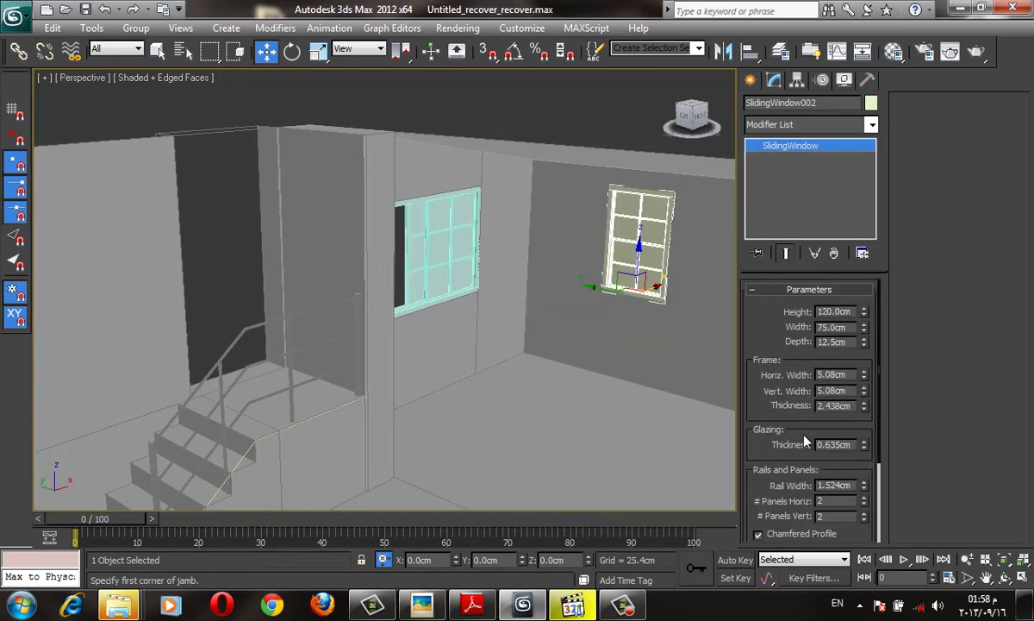
scroll(790, 462, down, 3)
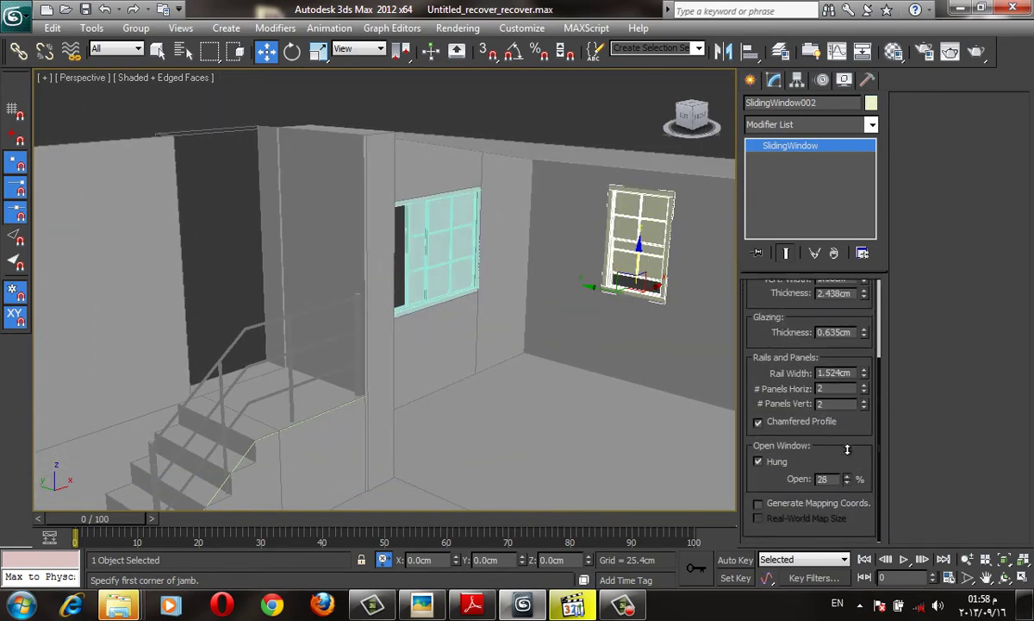
click(750, 80)
alt+middle_drag(483, 328, 569, 327)
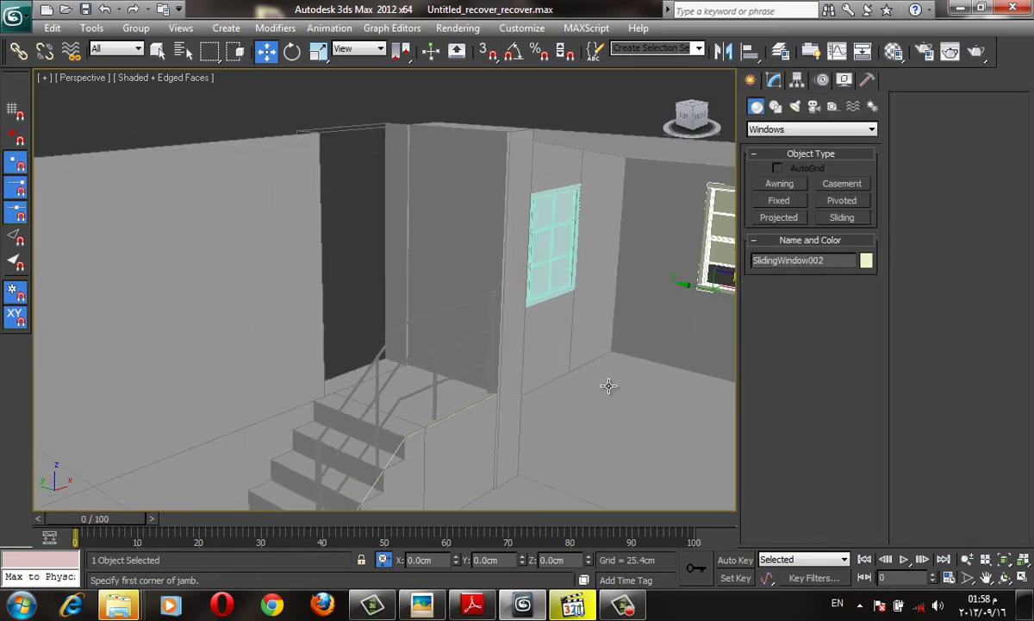
Create a pivot door 212.5 cm tall across the upper landing doorway
click(780, 130)
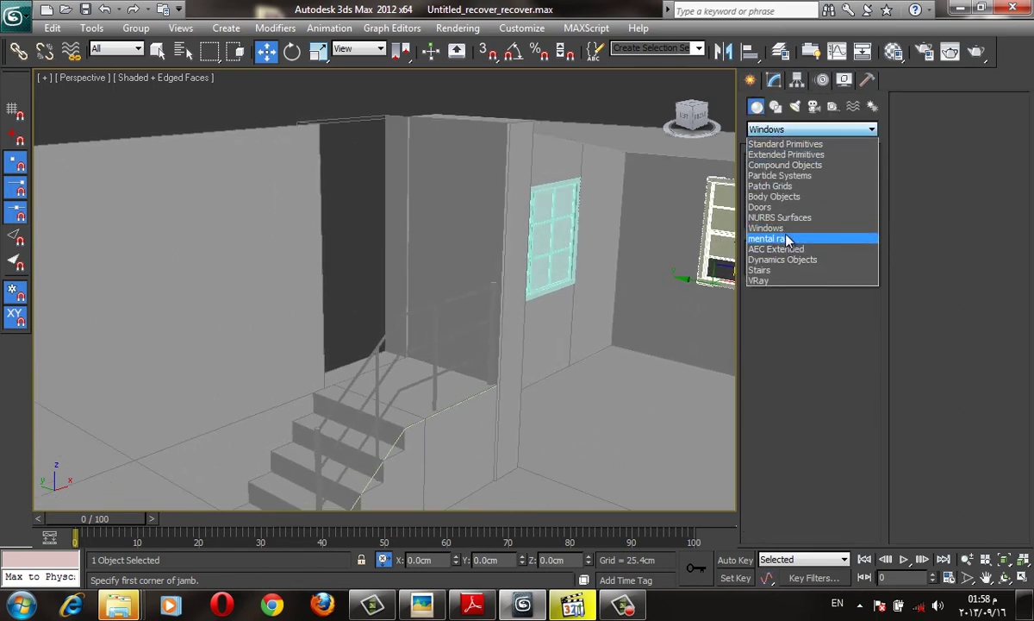
click(787, 208)
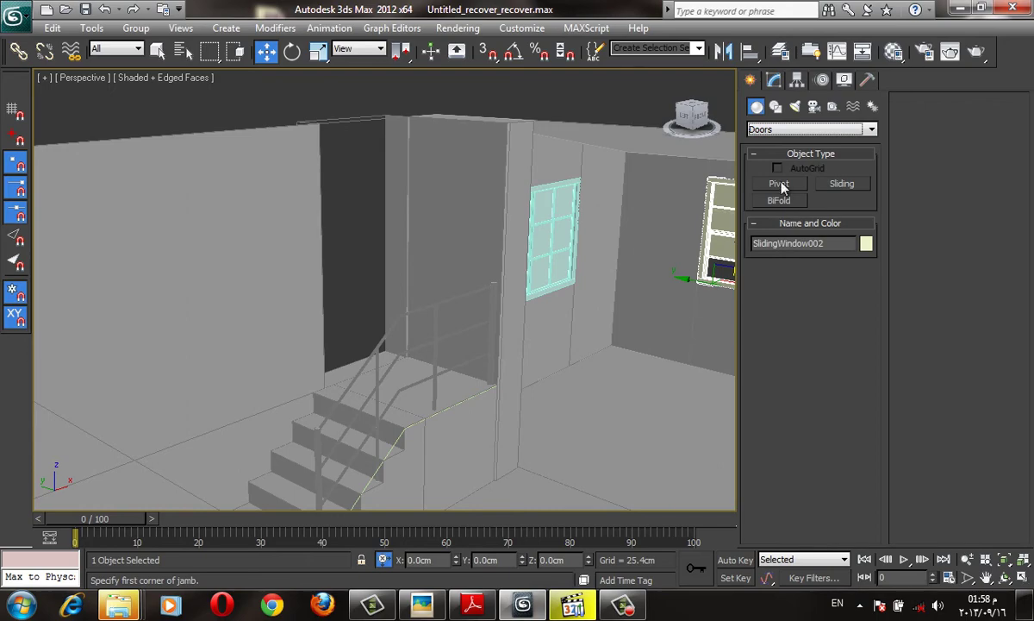
click(781, 184)
key(F3)
mouse_move(657, 208)
alt+middle_down()
mouse_move(473, 277)
mouse_move(342, 365)
mouse_move(377, 343)
mouse_move(471, 241)
alt+middle_up()
drag(377, 349, 481, 276)
click(480, 276)
alt+middle_drag(480, 276, 473, 270)
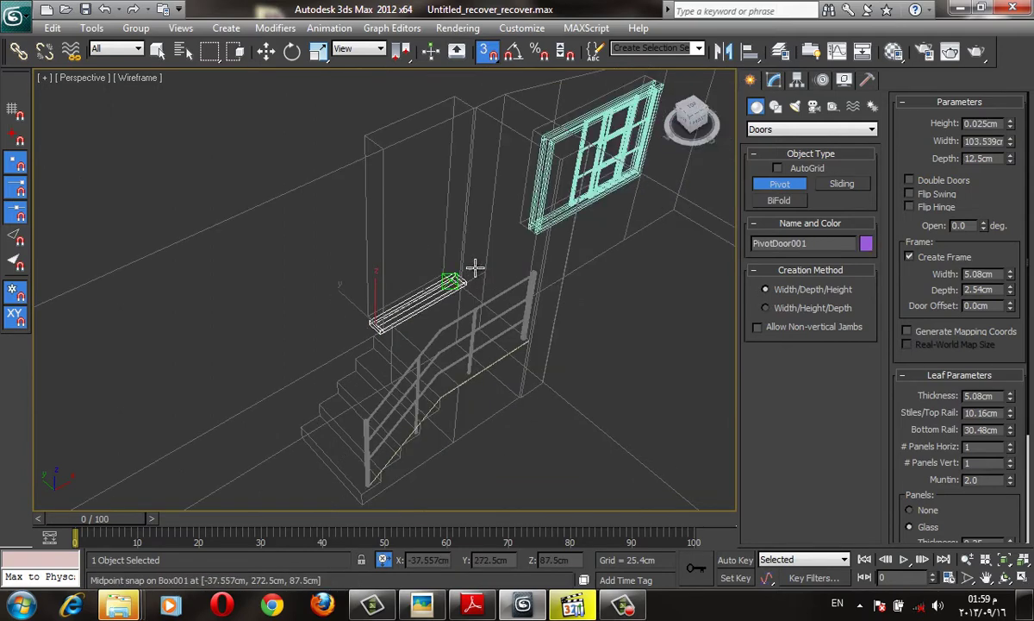
click(473, 104)
key(F3)
mouse_move(531, 162)
alt+middle_down()
mouse_move(553, 345)
mouse_move(478, 247)
alt+middle_up()
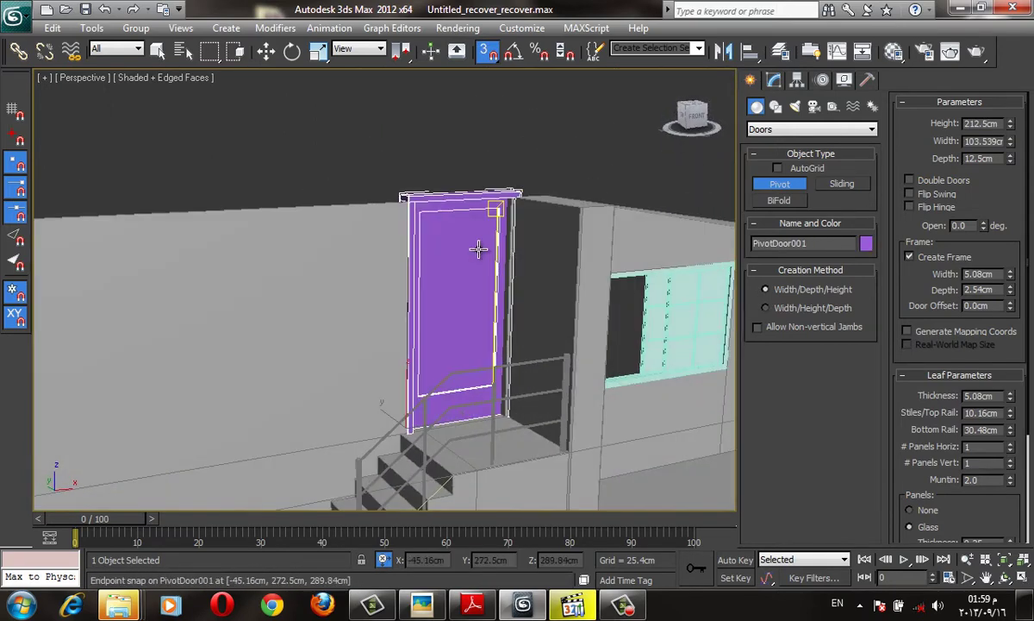
scroll(473, 249, up, 3)
right_click(584, 197)
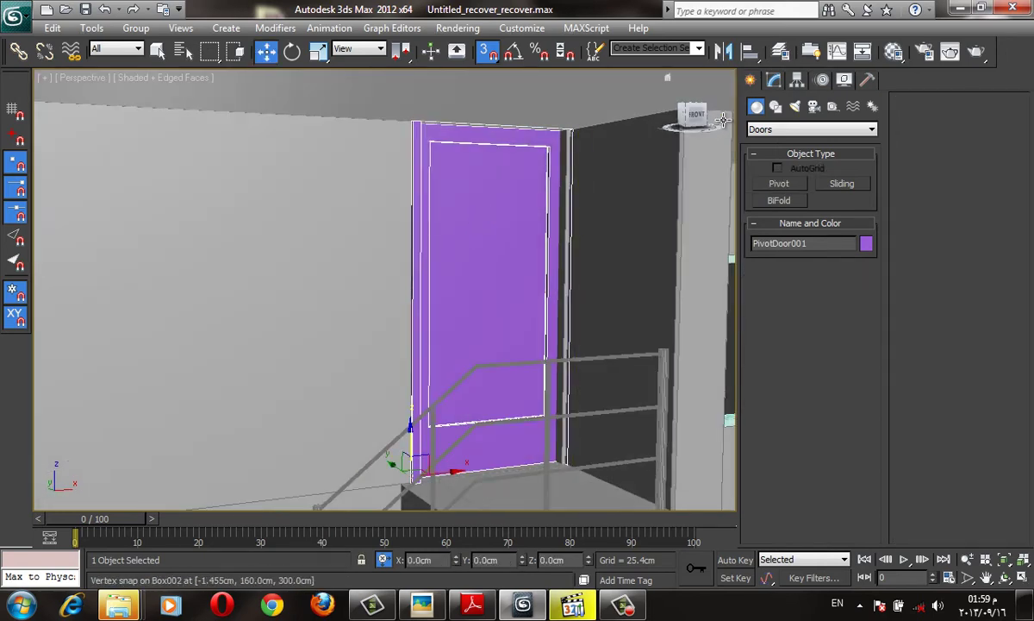
Set the door leaf thickness to 5.08 cm and frame width to 5.232 cm
key(F3)
click(774, 79)
key(F3)
scroll(489, 200, up, 2)
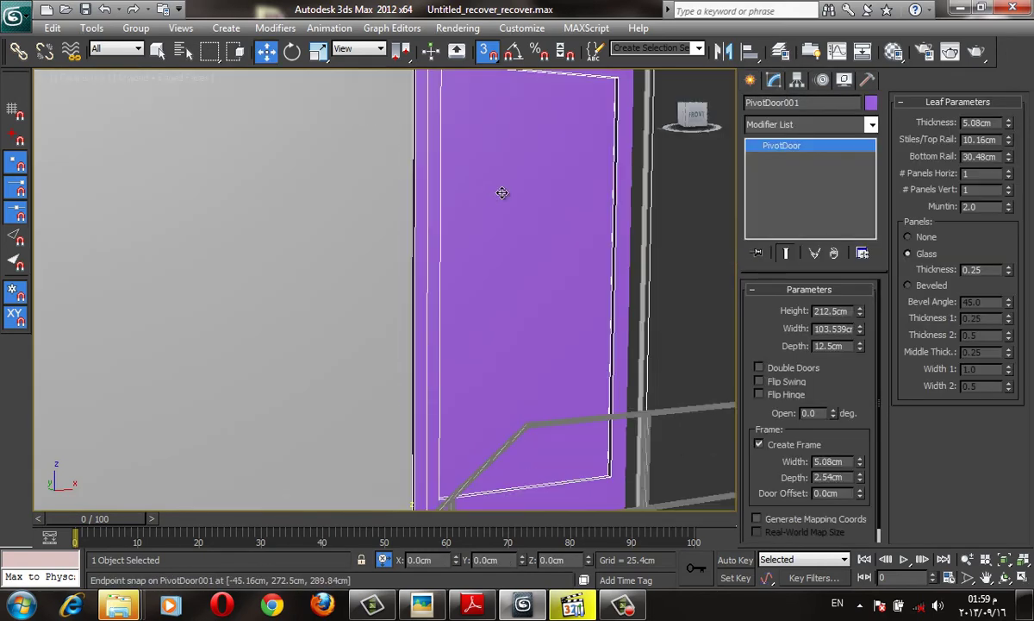
scroll(501, 196, down, 3)
key(F3)
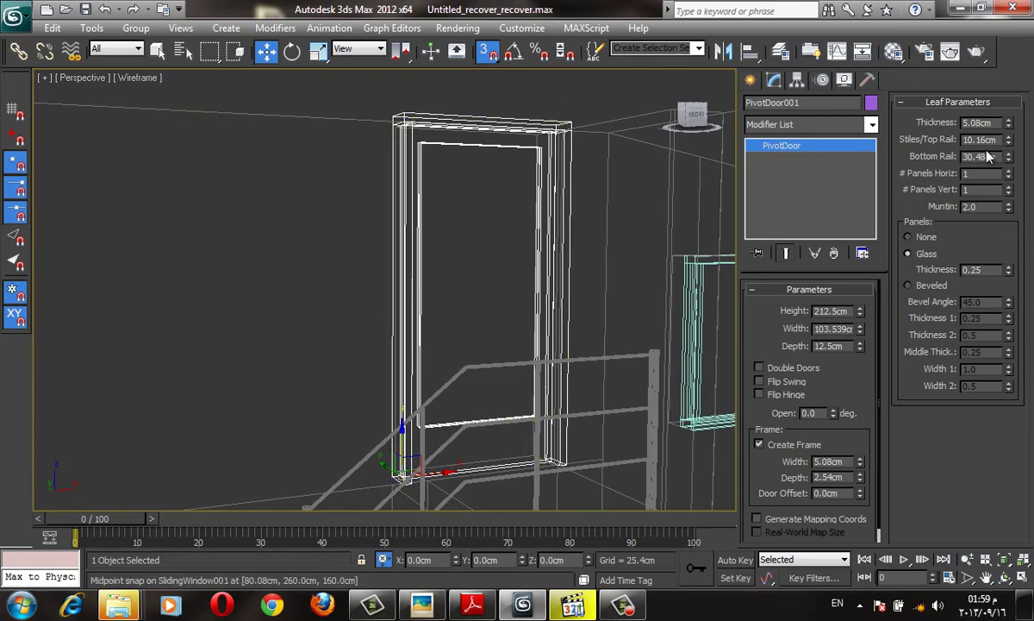
drag(1010, 123, 975, 102)
drag(857, 461, 860, 462)
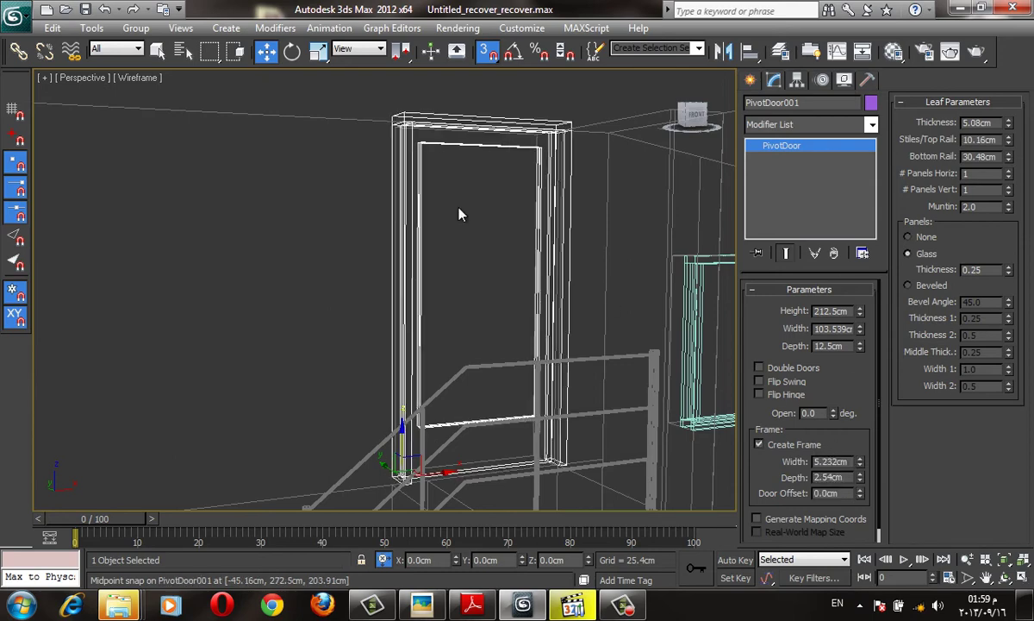
Toggle Create Frame off and back on, and turn off snapping
alt+middle_drag(462, 214, 474, 230)
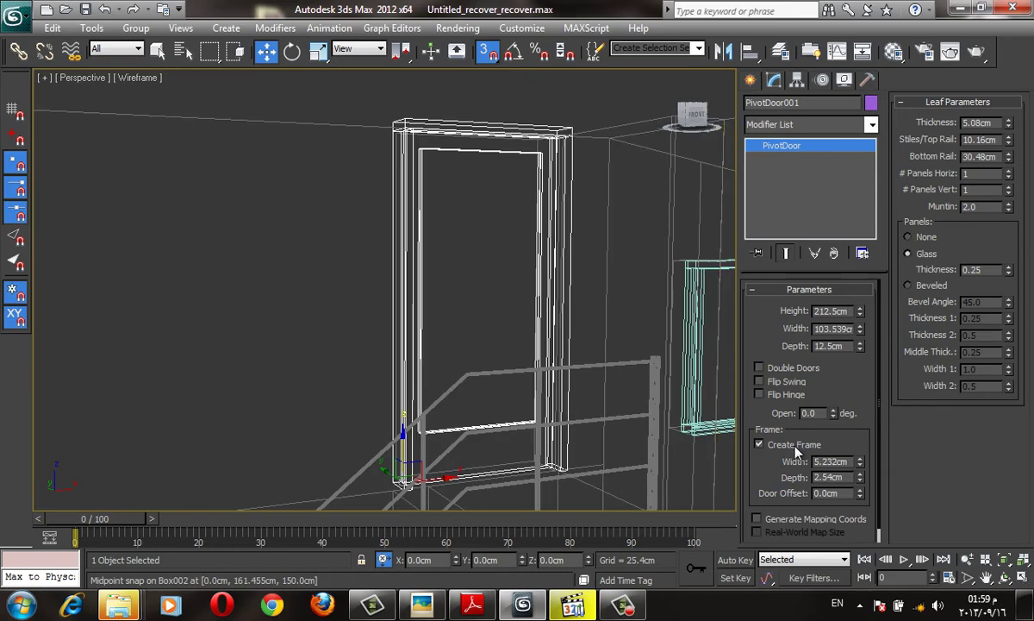
click(759, 443)
key(F3)
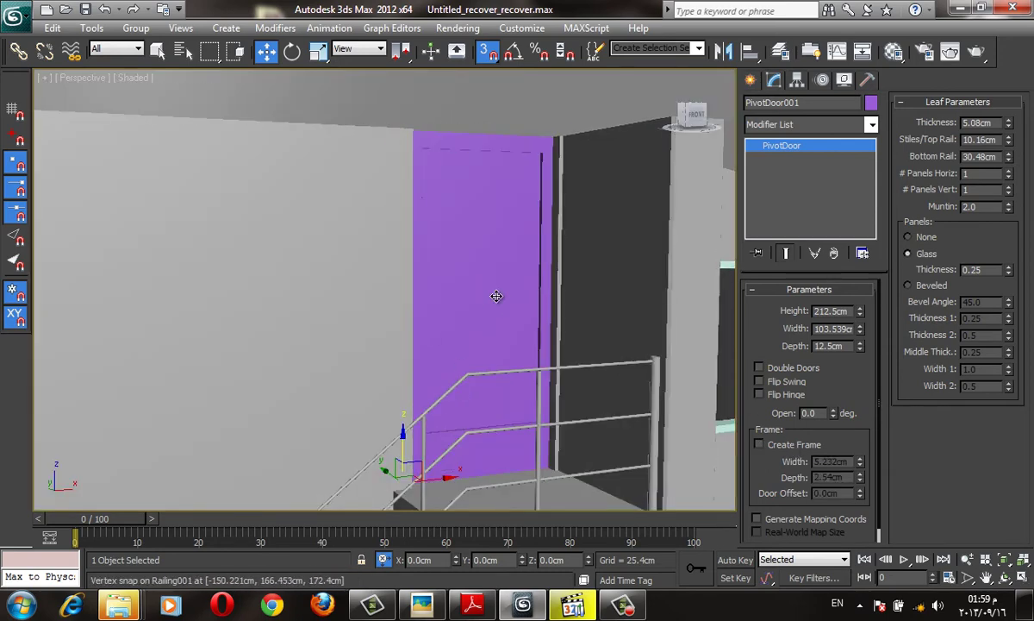
scroll(497, 295, down, 2)
key(s)
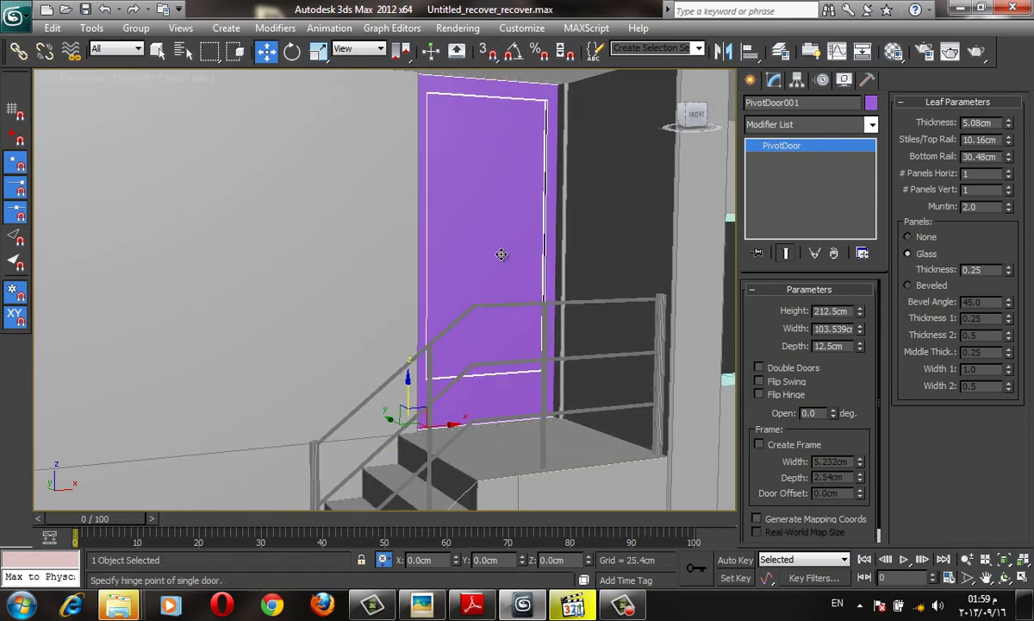
scroll(501, 289, up, 3)
scroll(575, 252, up, 2)
middle_drag(575, 252, 529, 256)
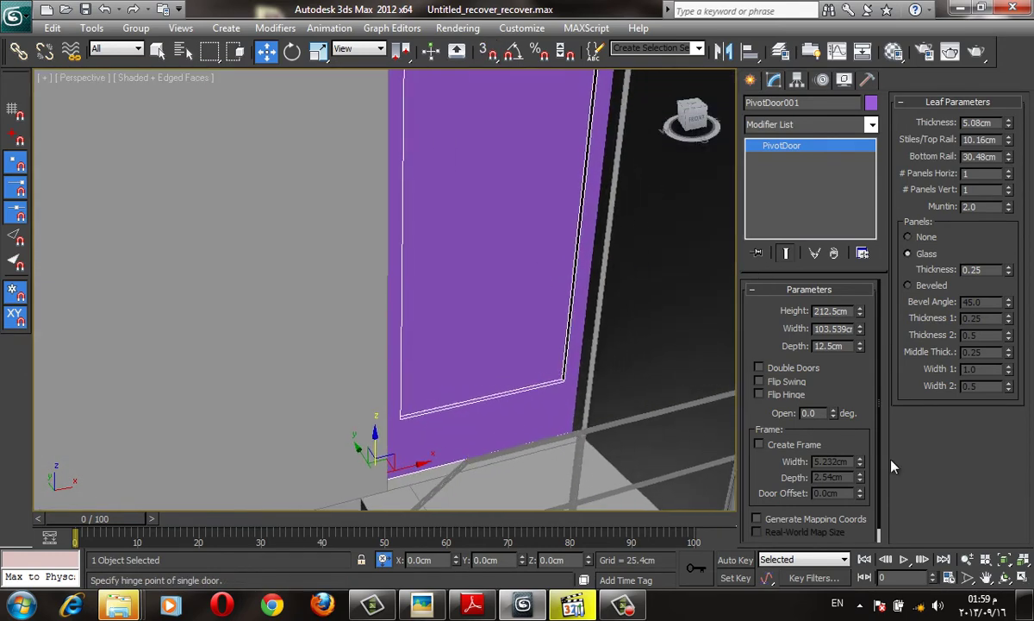
click(792, 447)
scroll(718, 175, down, 4)
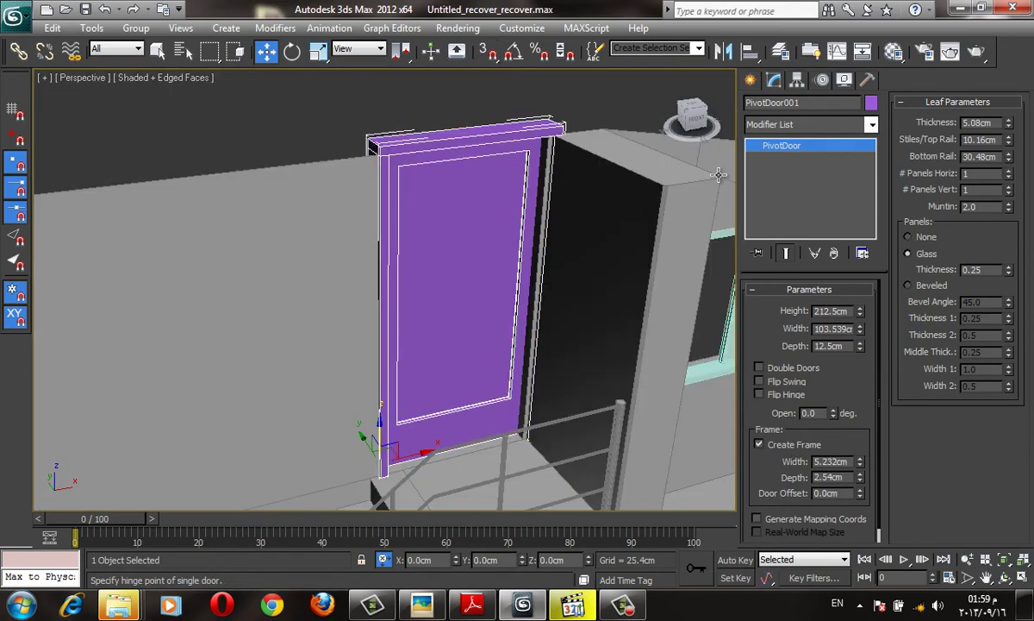
click(786, 126)
scroll(776, 155, down, 1)
scroll(793, 163, up, 1)
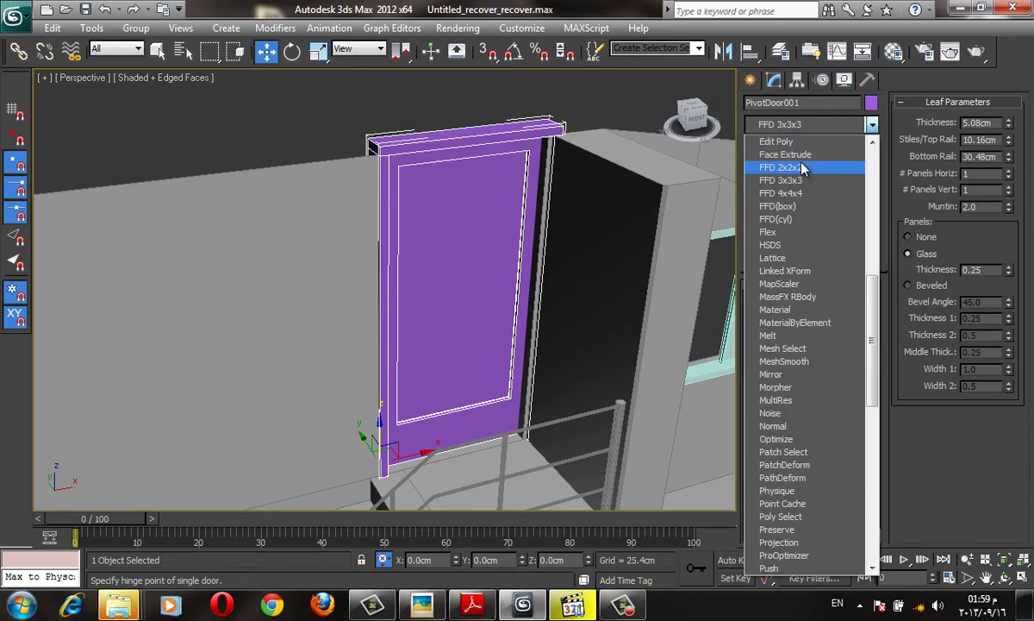
Add an FFD 2x2x2 to the door and snap its top control points to the wall top
click(802, 168)
key(f)
key(F3)
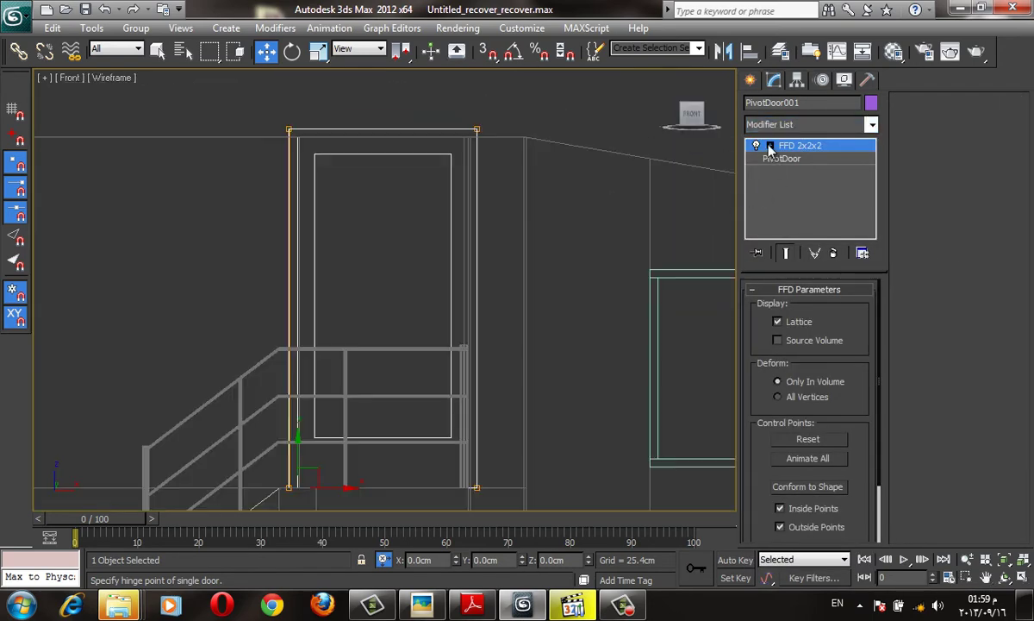
click(770, 145)
click(814, 159)
drag(219, 83, 477, 166)
scroll(367, 163, up, 2)
middle_drag(347, 105, 383, 200)
key(s)
drag(283, 215, 294, 223)
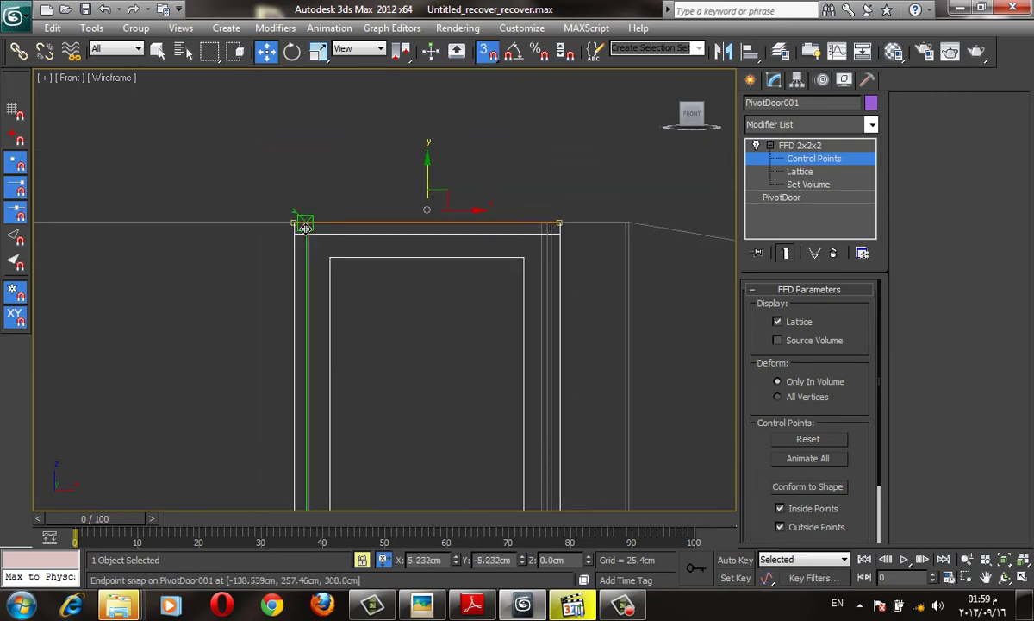
Snap the left and right edge control points onto the landing opening edges
scroll(297, 222, down, 3)
middle_drag(298, 250, 316, 167)
drag(296, 120, 360, 470)
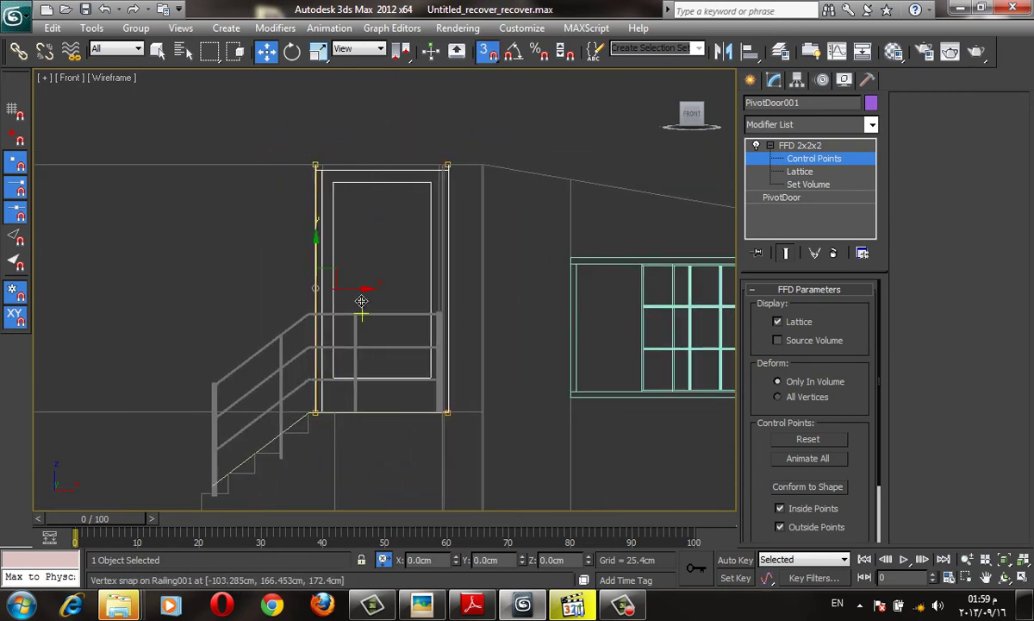
scroll(313, 423, up, 5)
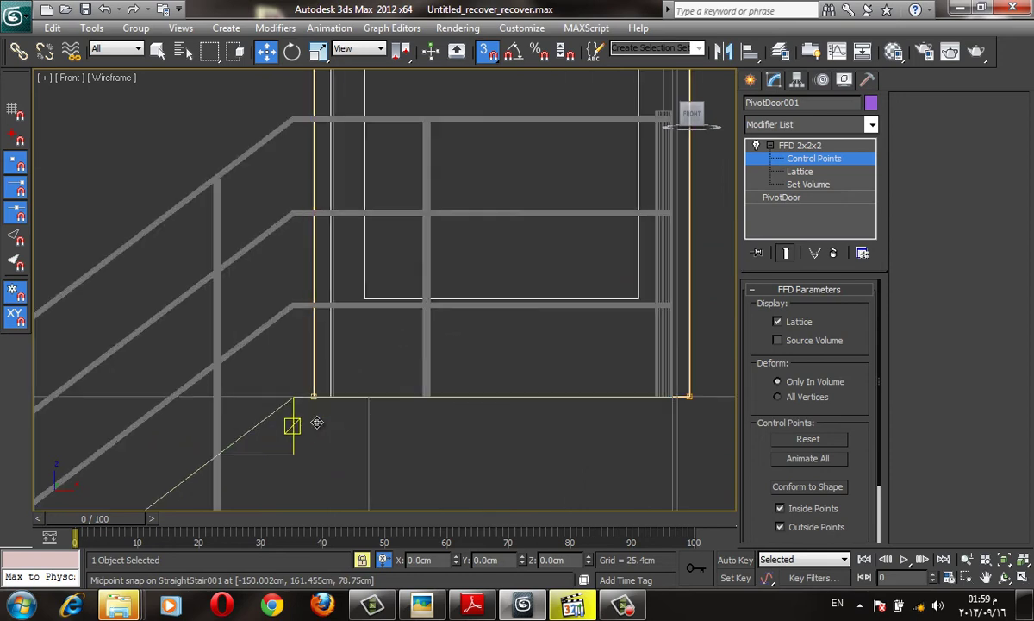
drag(317, 391, 336, 392)
scroll(336, 391, down, 4)
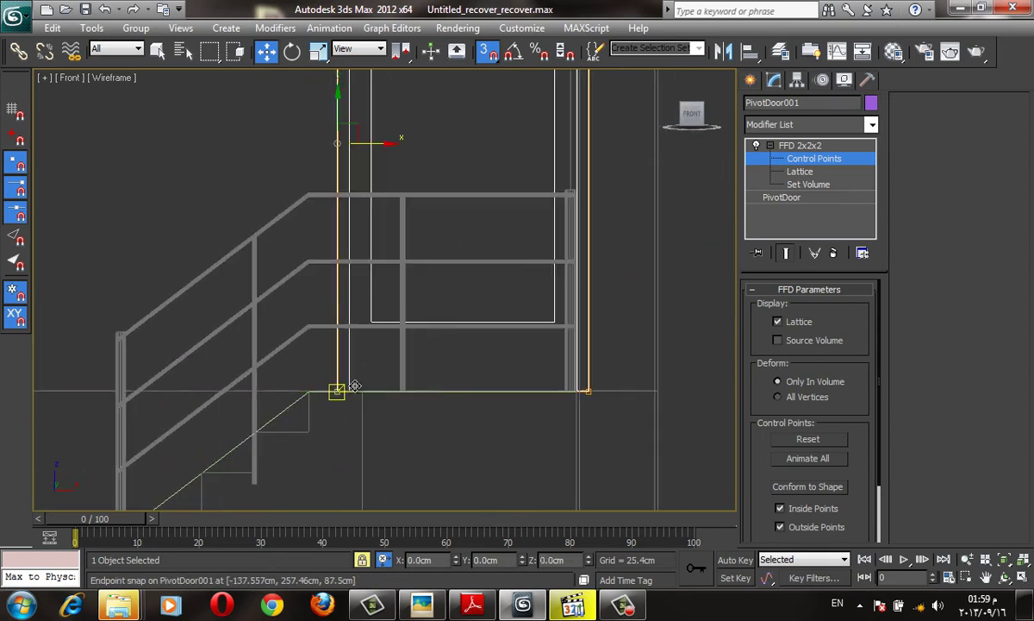
drag(489, 92, 523, 361)
scroll(523, 362, up, 2)
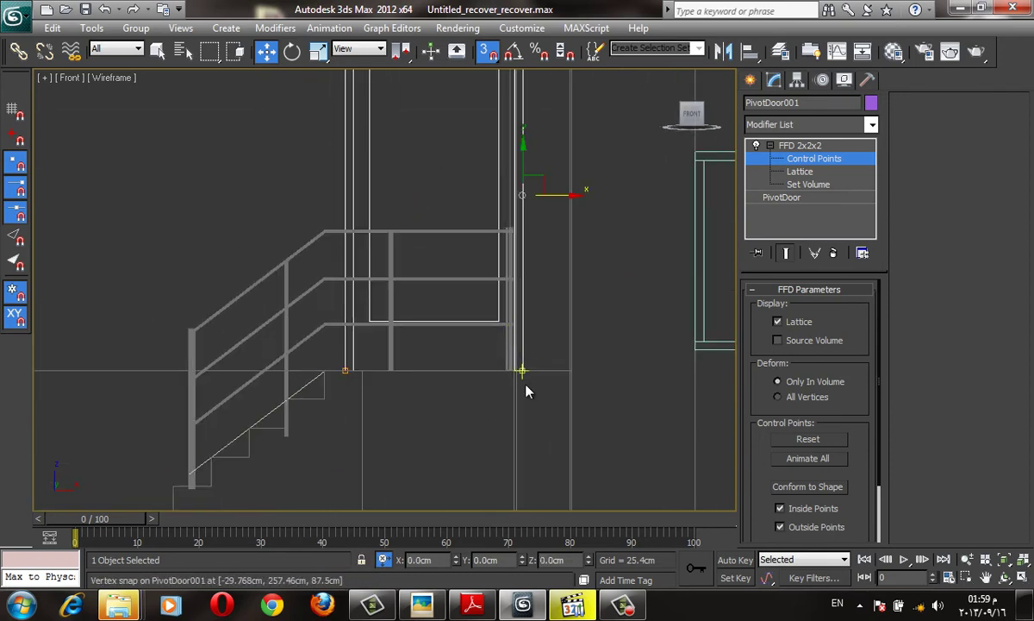
scroll(521, 368, up, 2)
scroll(517, 355, up, 2)
scroll(517, 360, up, 2)
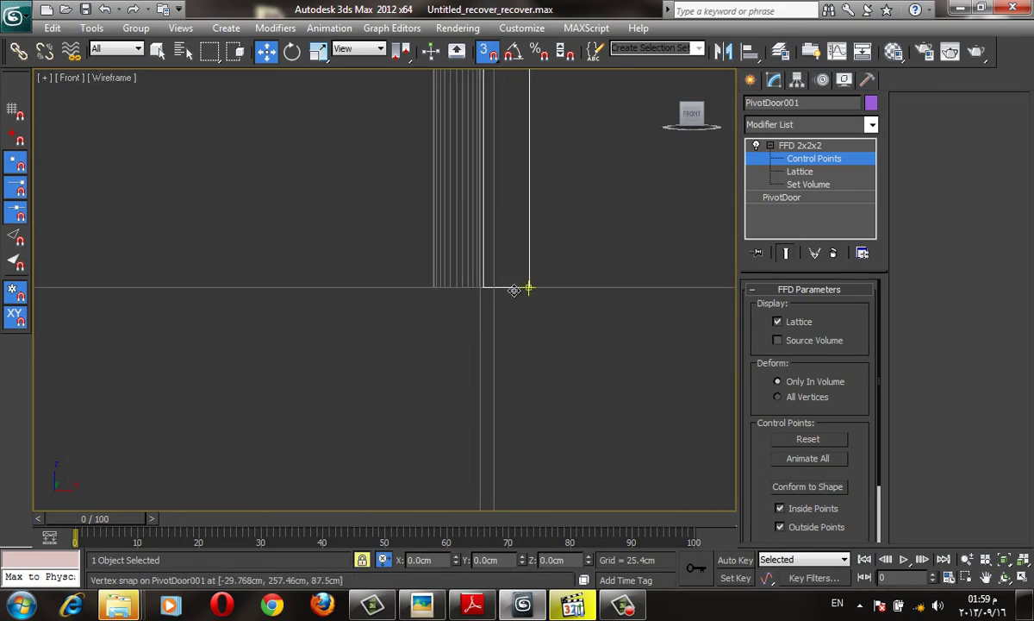
drag(516, 327, 473, 283)
scroll(474, 283, down, 3)
scroll(431, 250, down, 2)
Return to the shaded perspective view and exit Control Points editing
alt+middle_drag(385, 217, 456, 198)
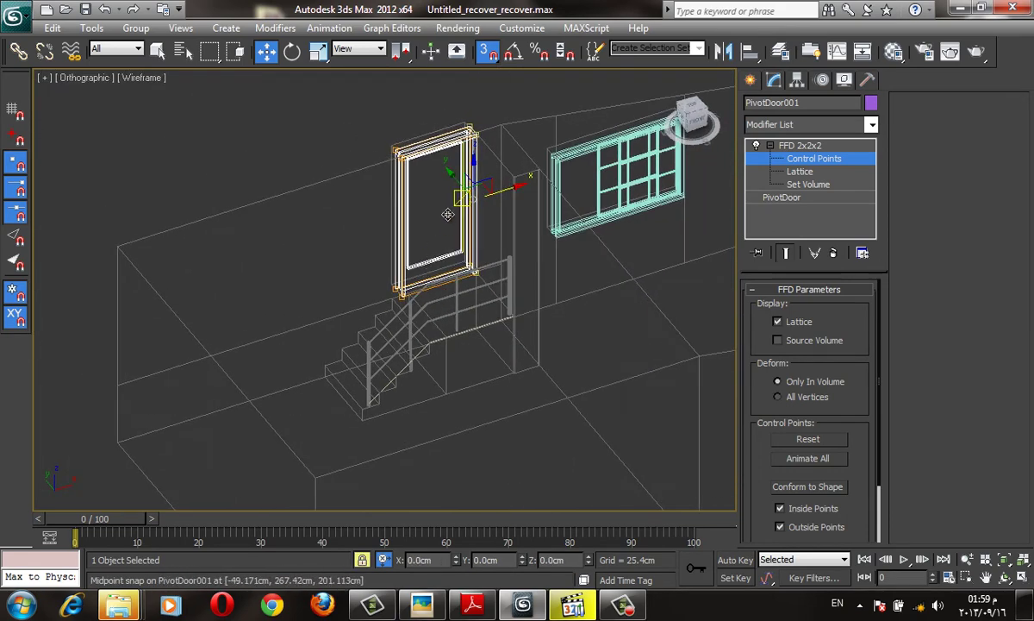
key(F3)
key(p)
scroll(648, 276, up, 3)
alt+middle_drag(648, 276, 662, 219)
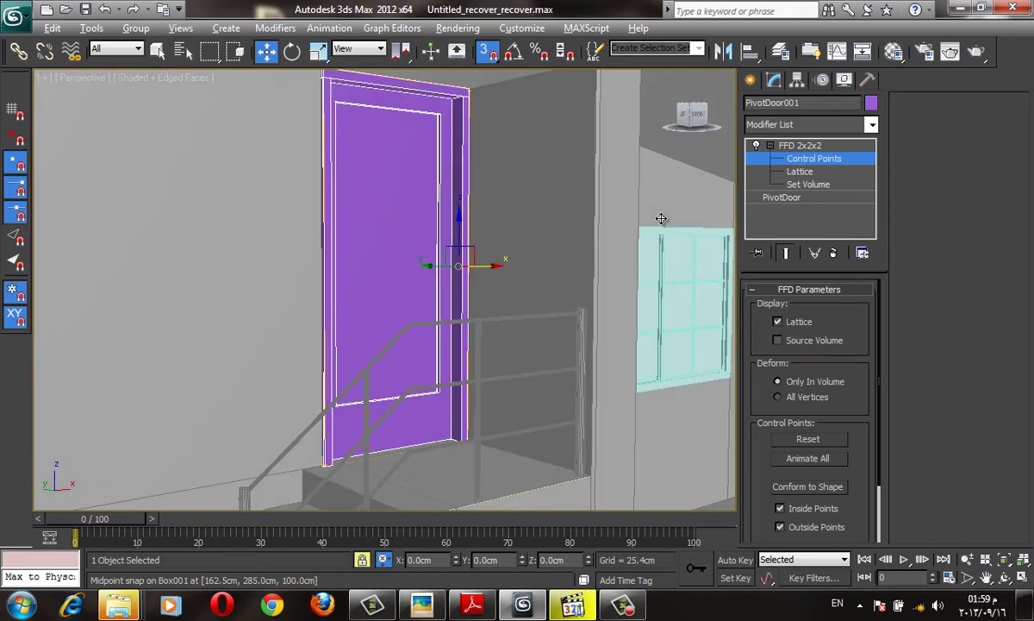
click(750, 79)
click(774, 79)
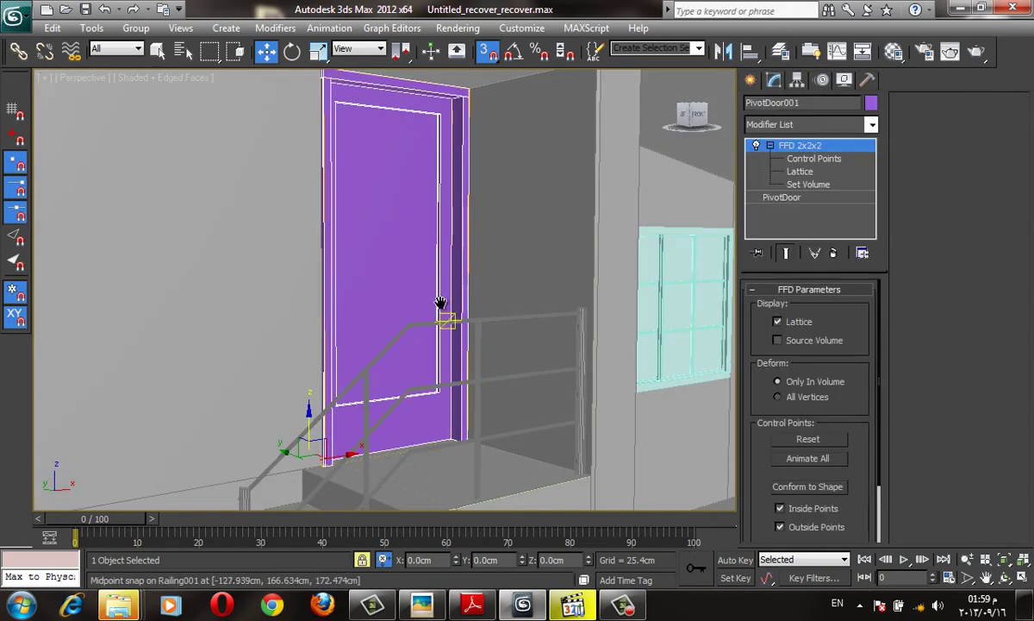
mouse_move(439, 305)
alt+middle_down()
mouse_move(661, 397)
mouse_move(526, 362)
mouse_move(604, 328)
alt+middle_up()
Give the pivot door 3 vertical panel rows and thinner 0.7 muntins
click(841, 197)
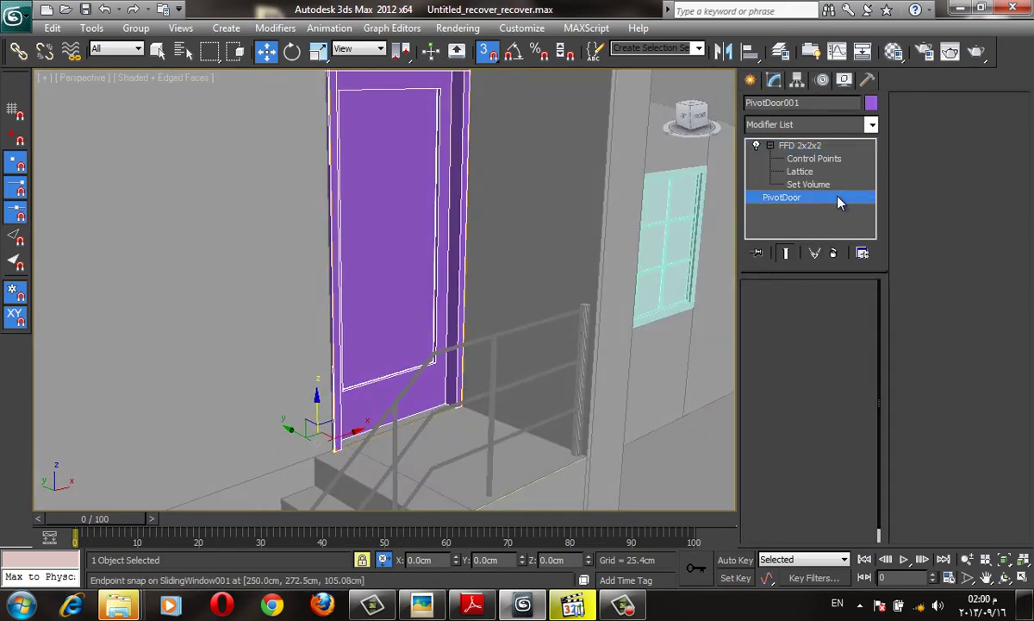
key(F4)
key(F4)
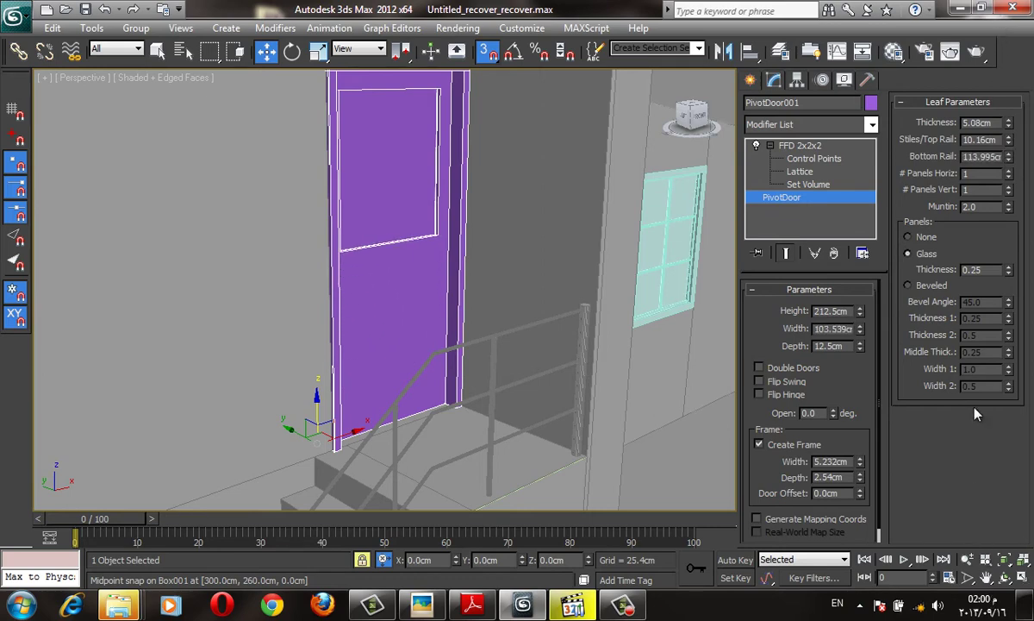
click(1010, 188)
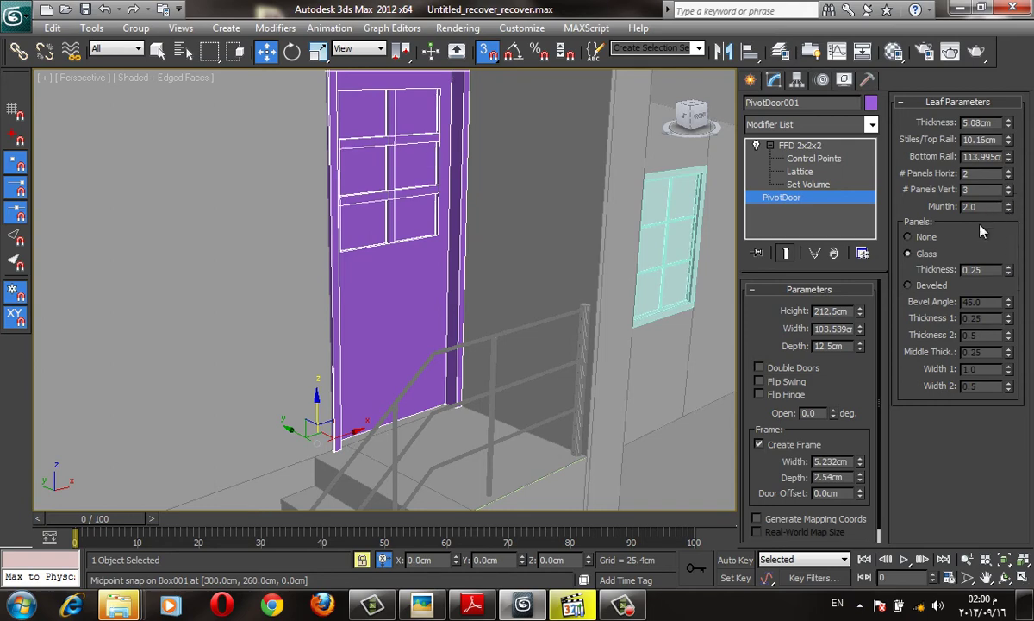
drag(773, 489, 773, 470)
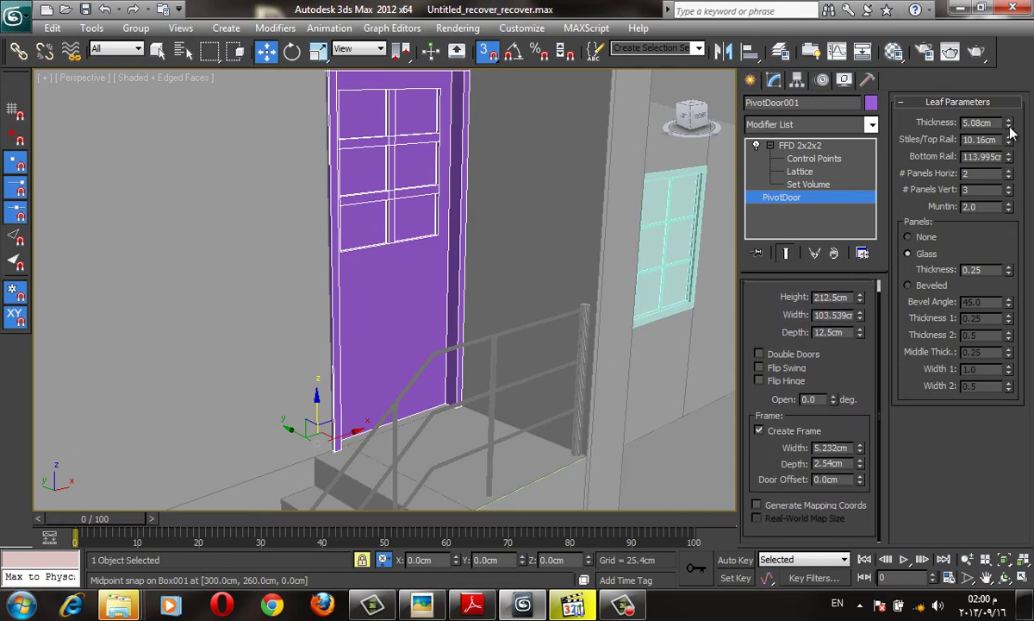
drag(1010, 208, 1011, 246)
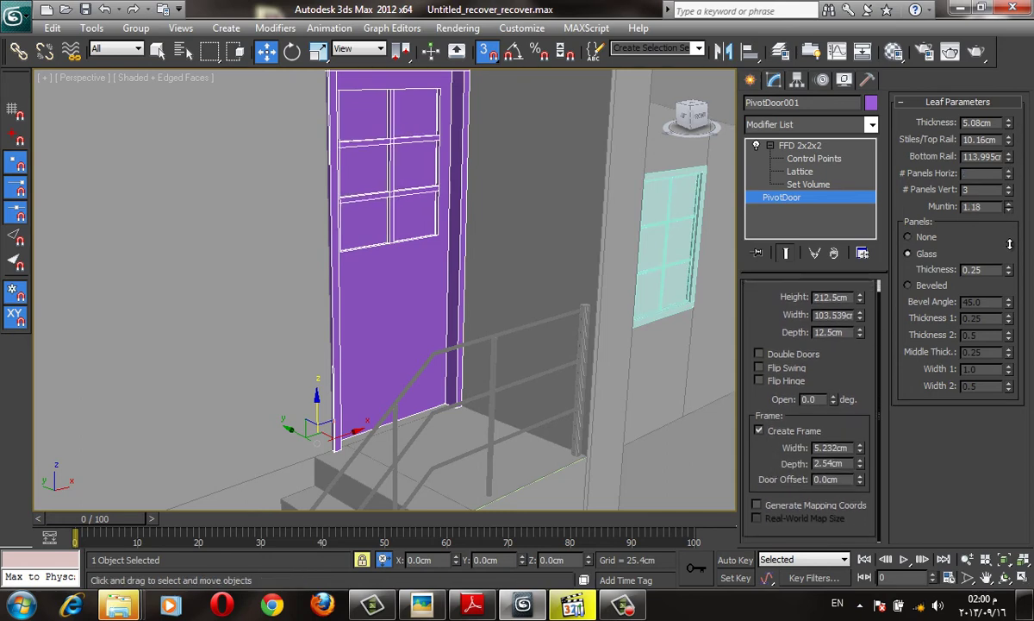
scroll(441, 214, up, 3)
scroll(474, 249, up, 2)
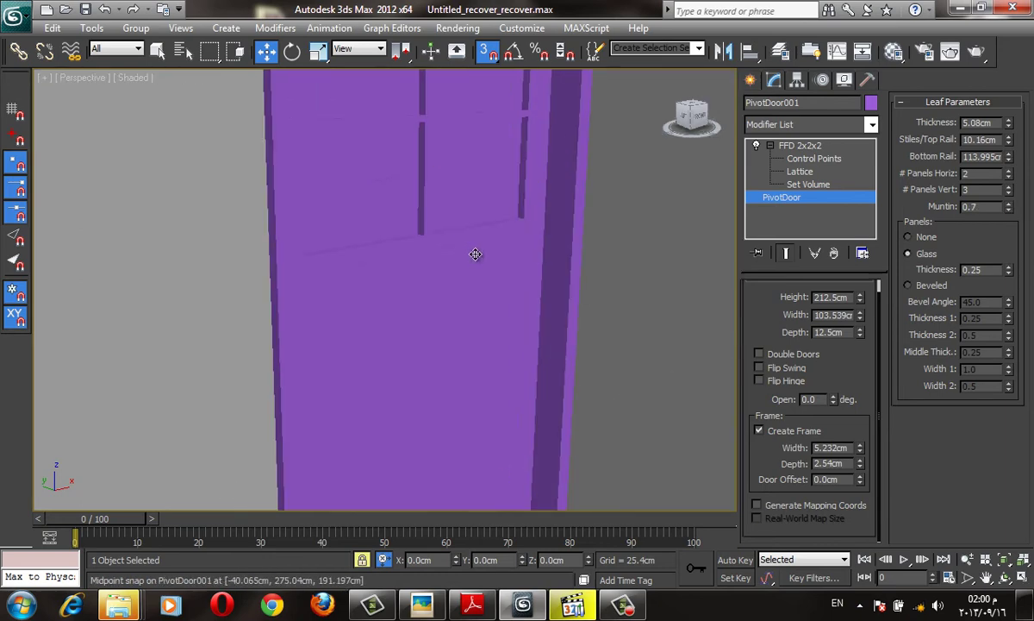
scroll(476, 249, up, 2)
scroll(521, 226, down, 2)
Make the door panels beveled and lower the bottom rail to 99.176 cm
key(F4)
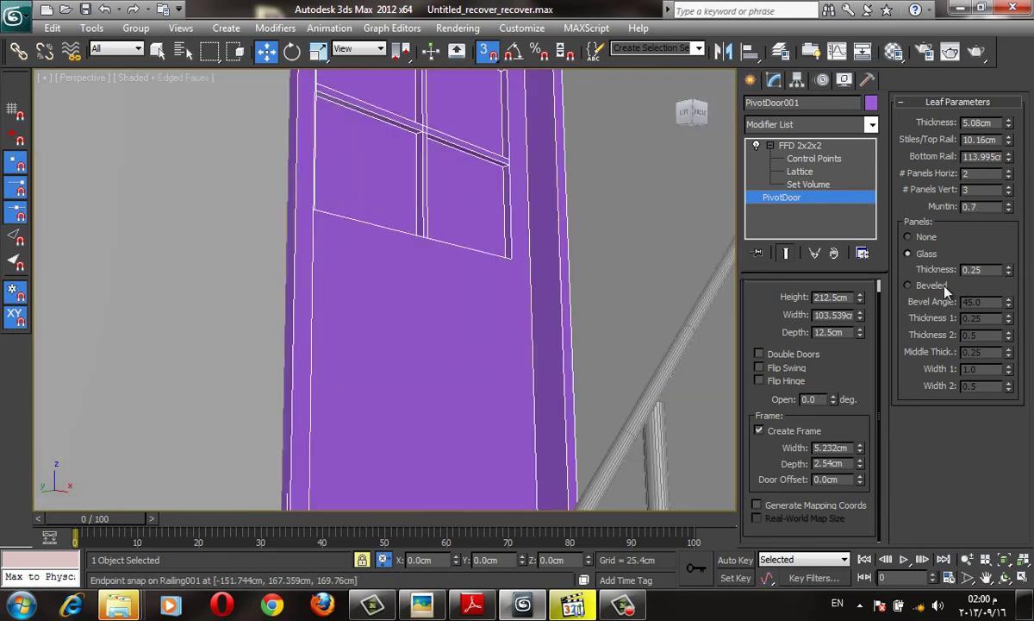
click(940, 288)
key(F4)
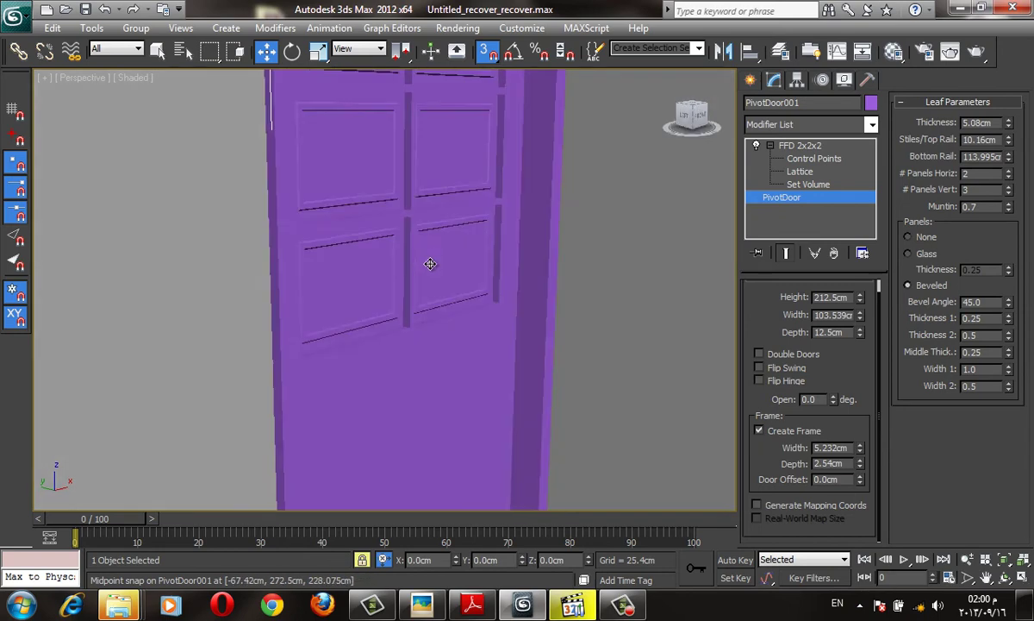
scroll(483, 254, up, 2)
key(F4)
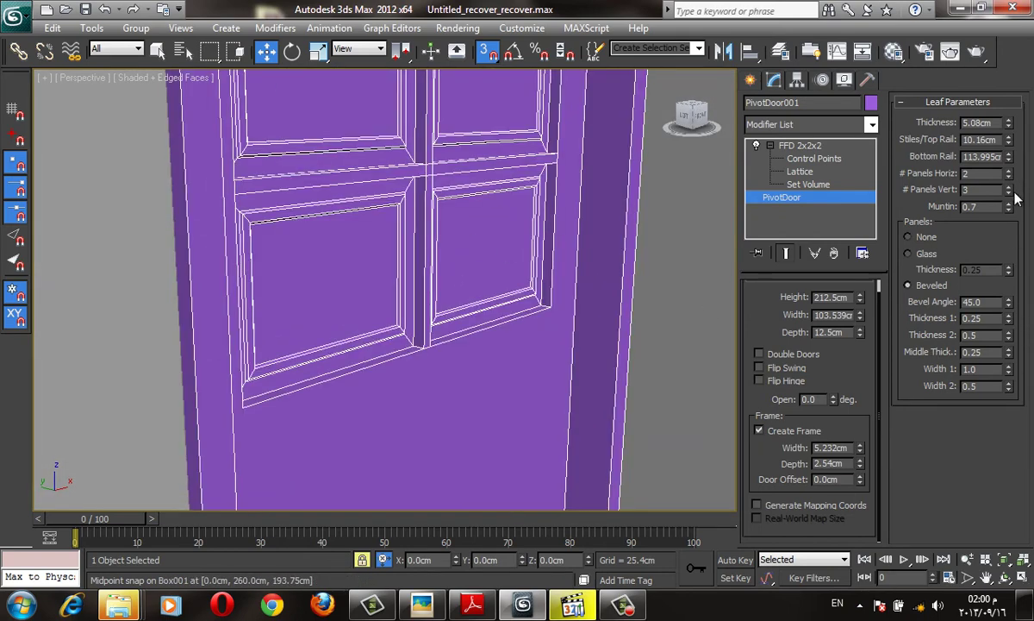
middle_drag(571, 238, 579, 247)
drag(1006, 157, 1007, 173)
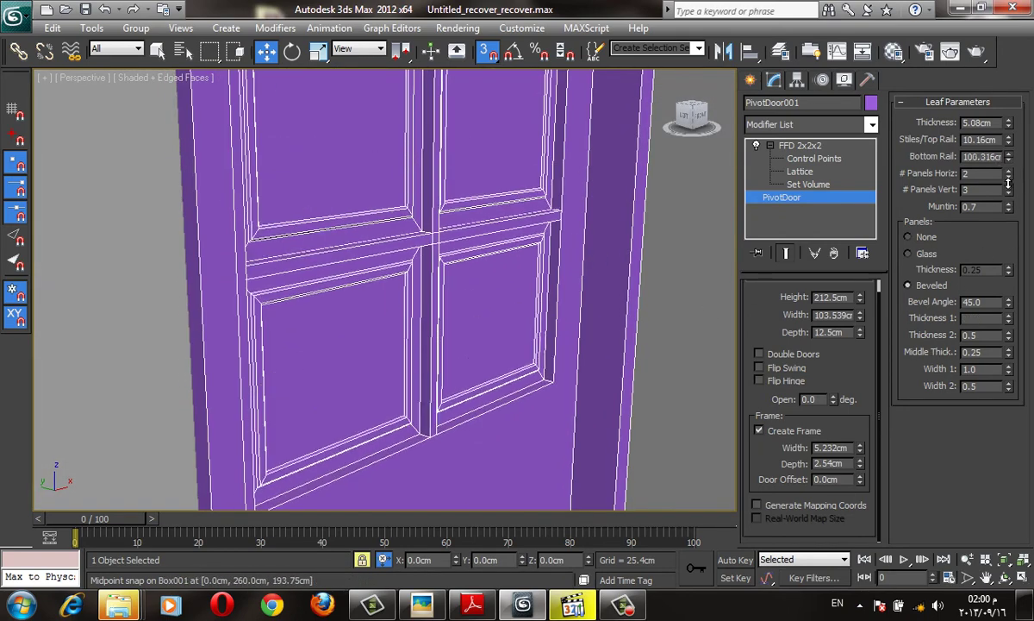
key(F4)
scroll(575, 307, down, 3)
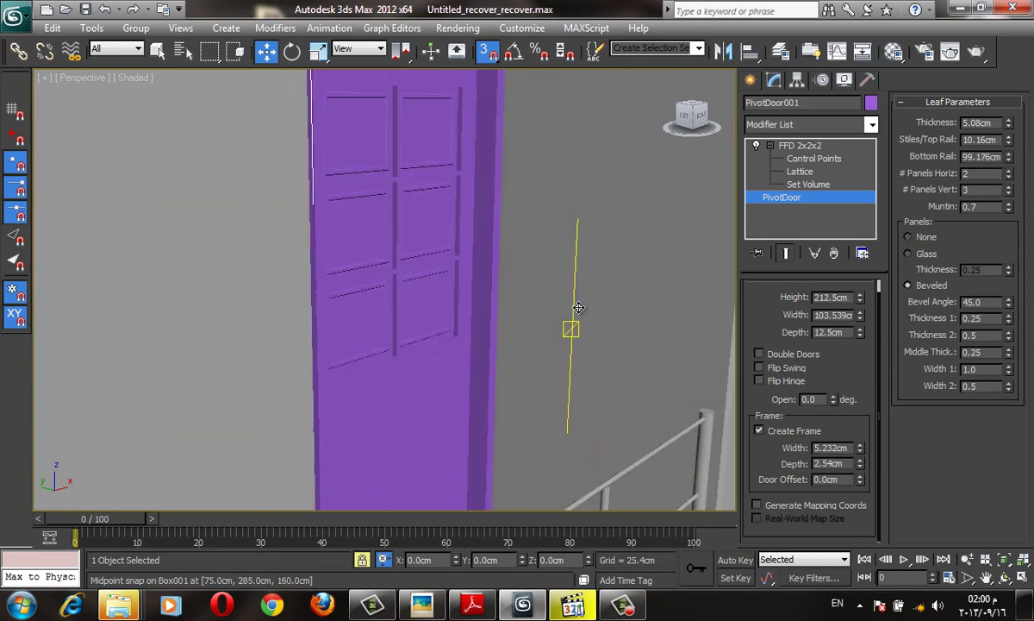
alt+middle_drag(575, 307, 522, 319)
key(F4)
key(F4)
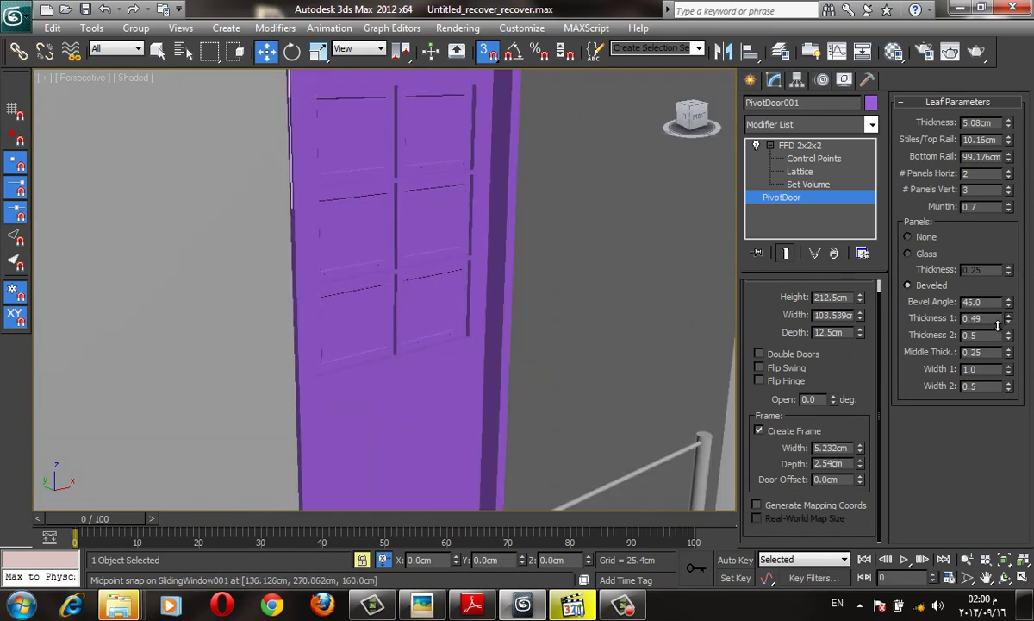
Adjust the bevel thicknesses so Thickness 2 is 0.0
drag(998, 324, 981, 348)
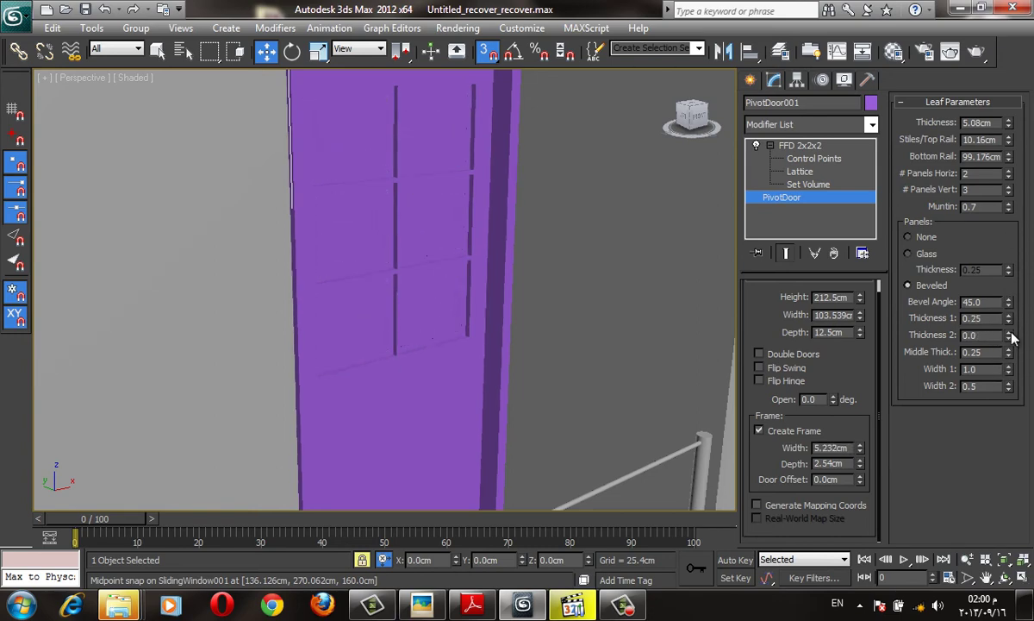
key(F4)
scroll(462, 266, up, 1)
scroll(560, 319, up, 3)
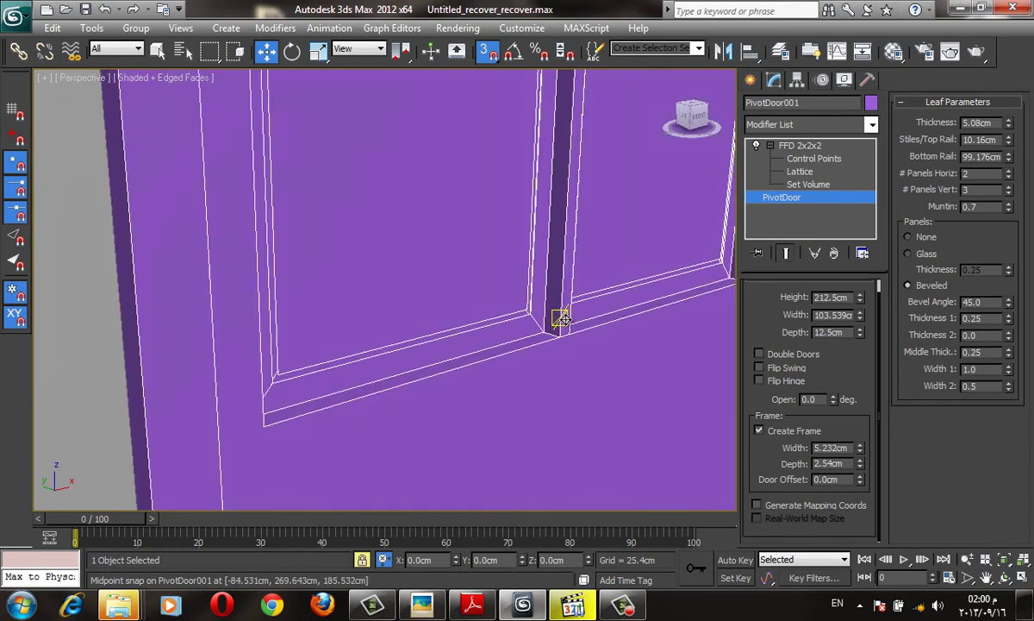
scroll(704, 282, down, 2)
scroll(586, 278, down, 3)
scroll(627, 312, down, 3)
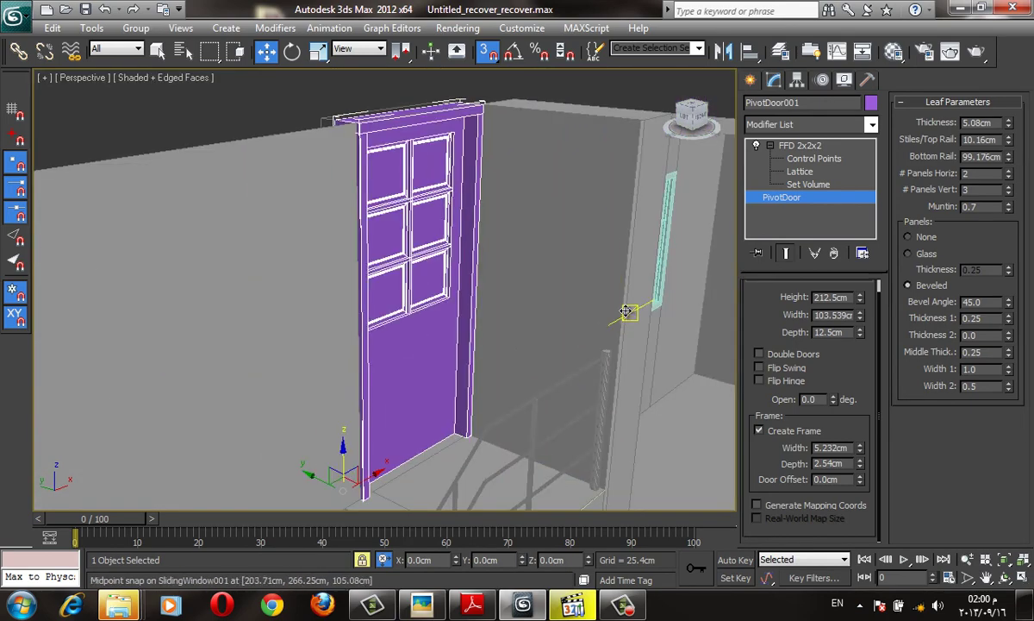
scroll(573, 328, up, 2)
middle_drag(492, 314, 542, 390)
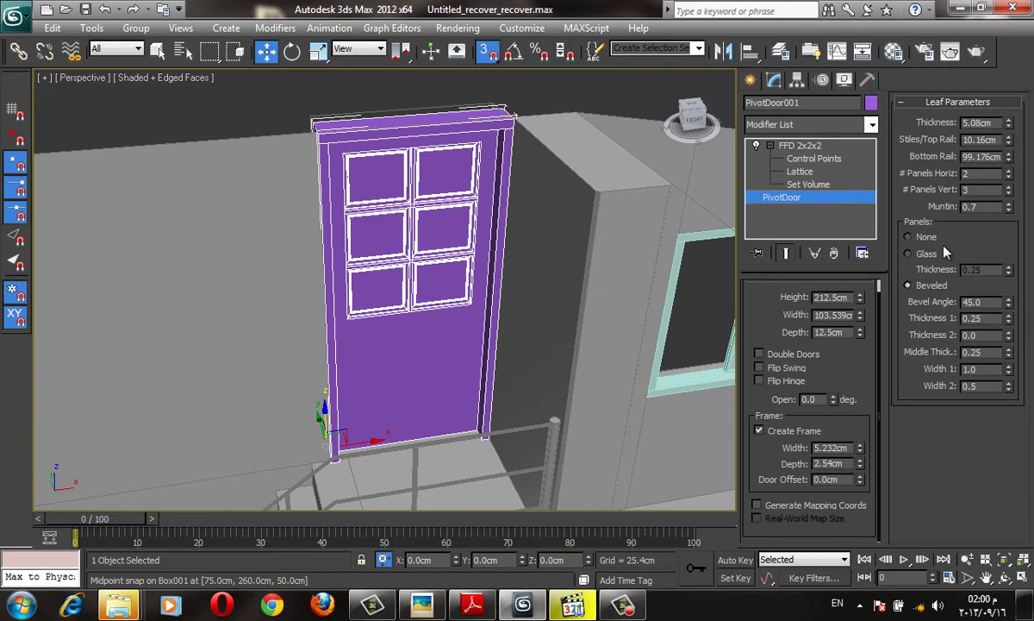
Turn on Flip Swing and Flip Hinge, testing the door's Open angle
drag(833, 402, 802, 401)
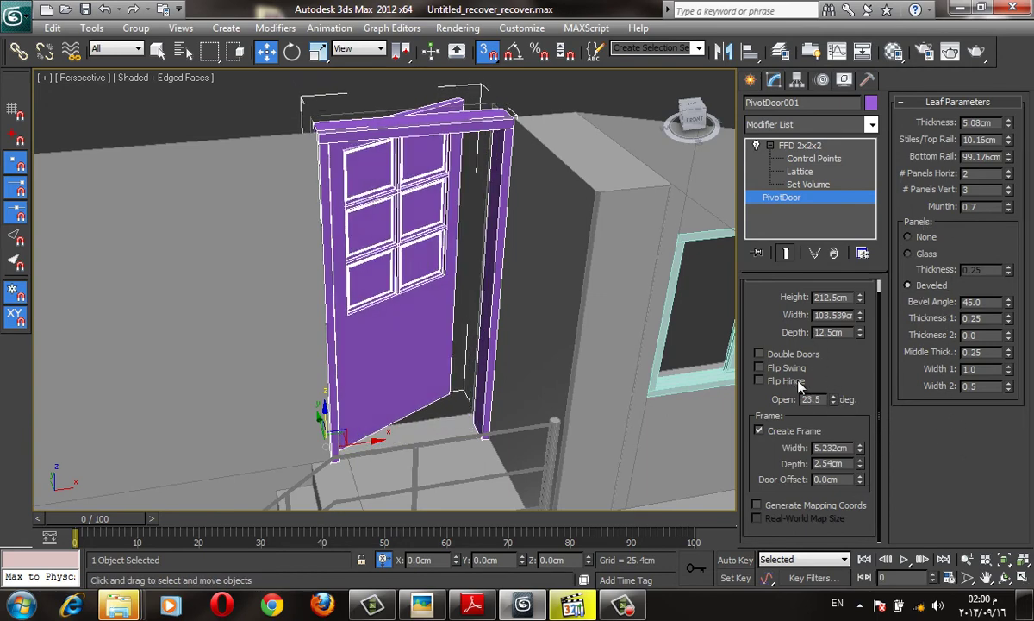
click(798, 369)
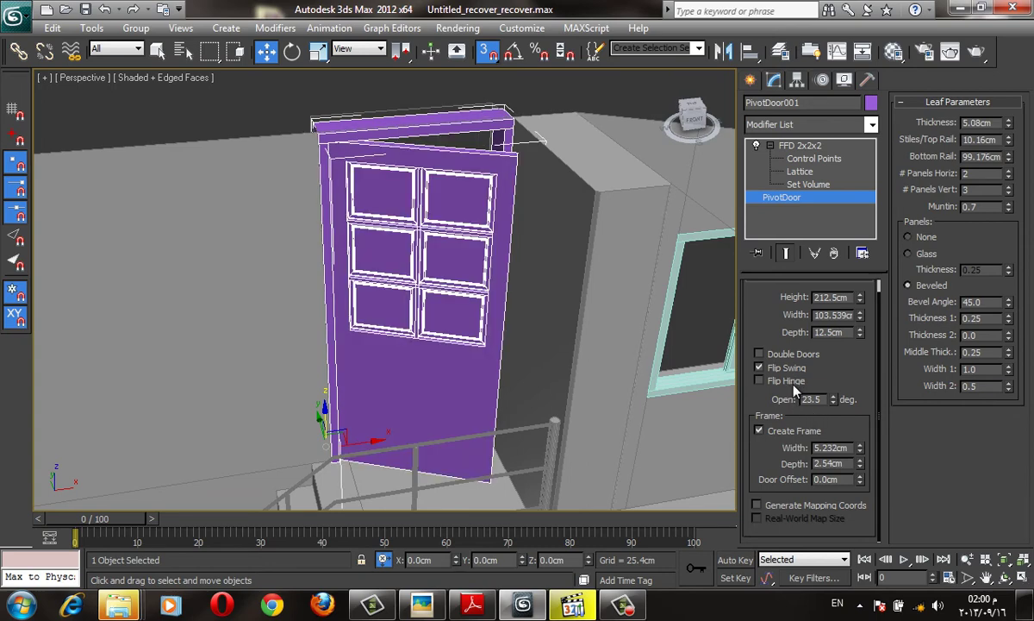
click(794, 382)
drag(833, 400, 802, 323)
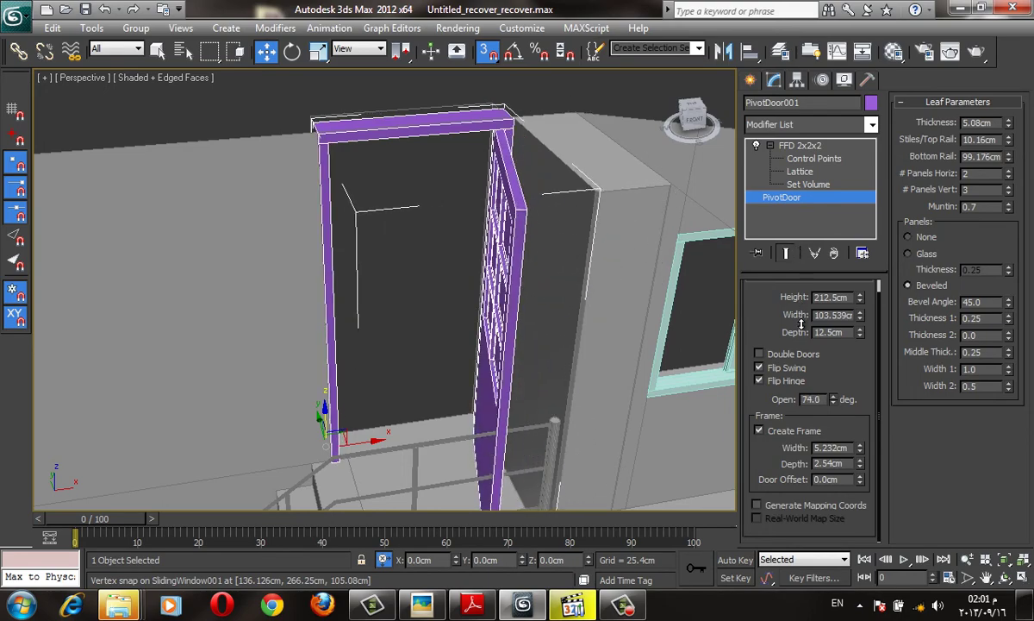
right_click(801, 323)
Reset the door's Open angle to 0 degrees so it stands closed
alt+middle_drag(457, 228, 500, 285)
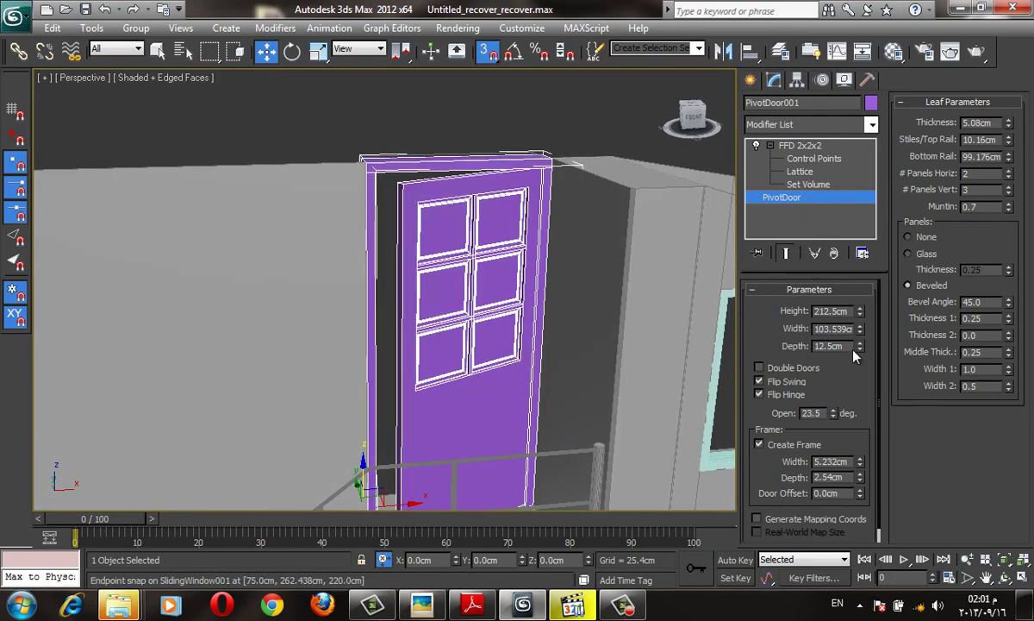
right_click(833, 413)
mouse_move(522, 287)
alt+middle_down()
mouse_move(516, 221)
mouse_move(980, 159)
alt+middle_up()
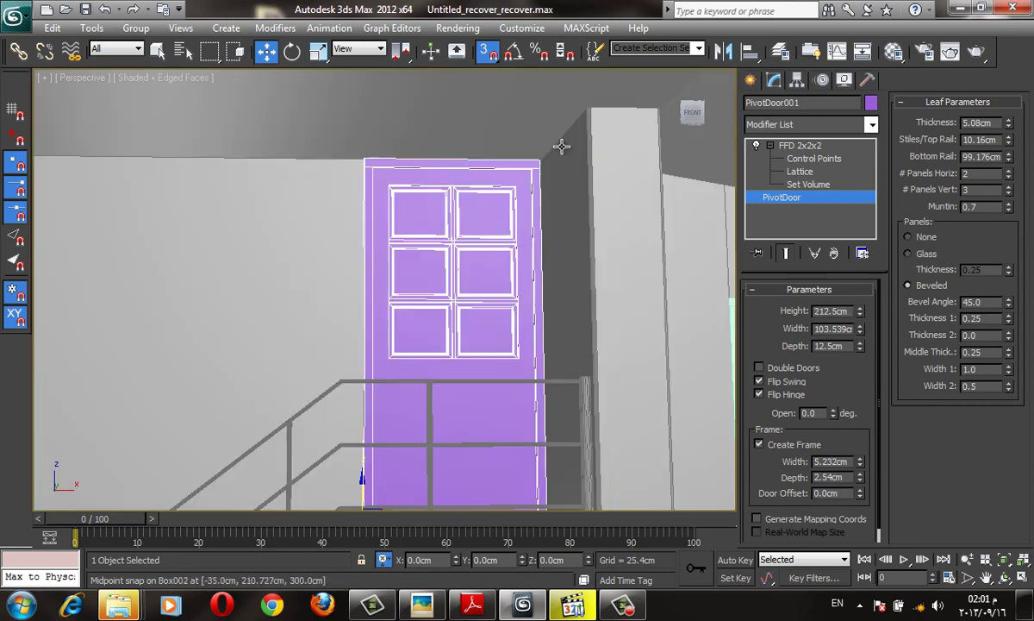
scroll(543, 342, up, 2)
scroll(543, 342, down, 2)
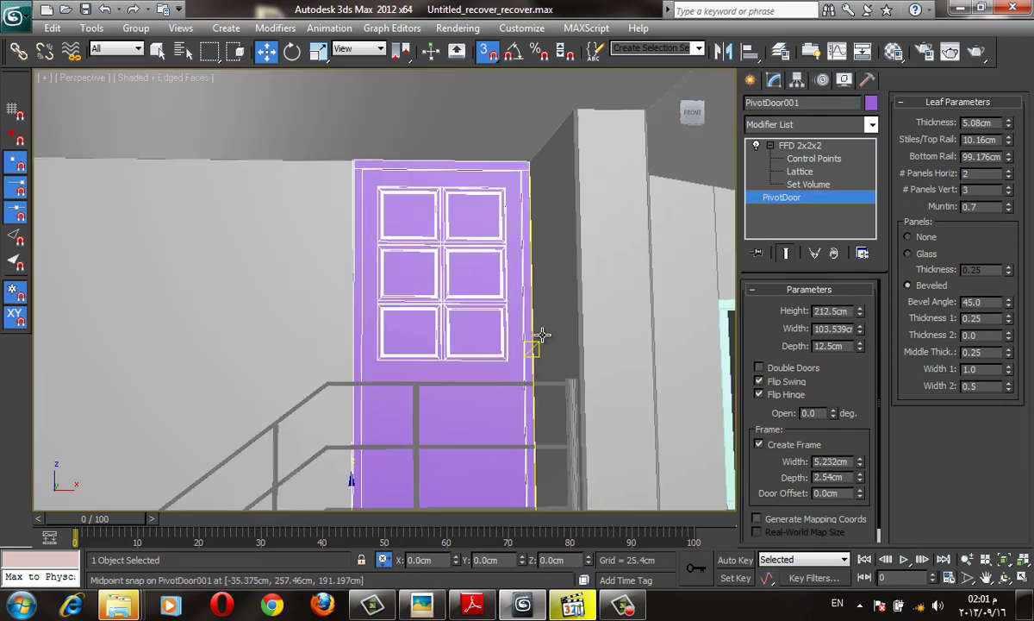
scroll(517, 345, down, 5)
scroll(521, 372, down, 3)
alt+middle_drag(521, 373, 627, 254)
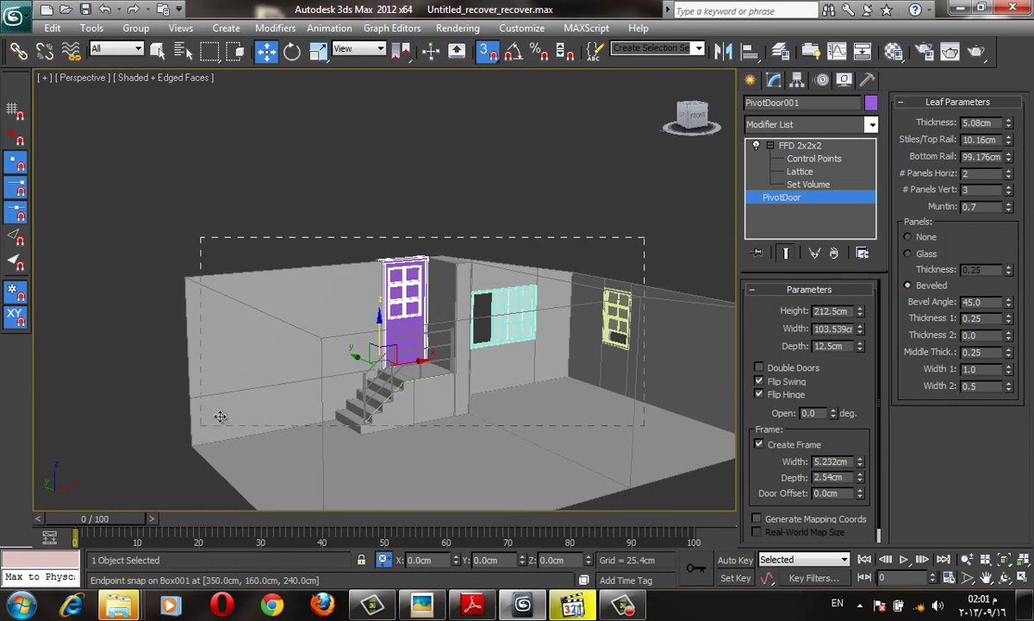
Box-select the walls, stairs, door and windows and set their object colour to gray
drag(220, 416, 207, 422)
click(871, 102)
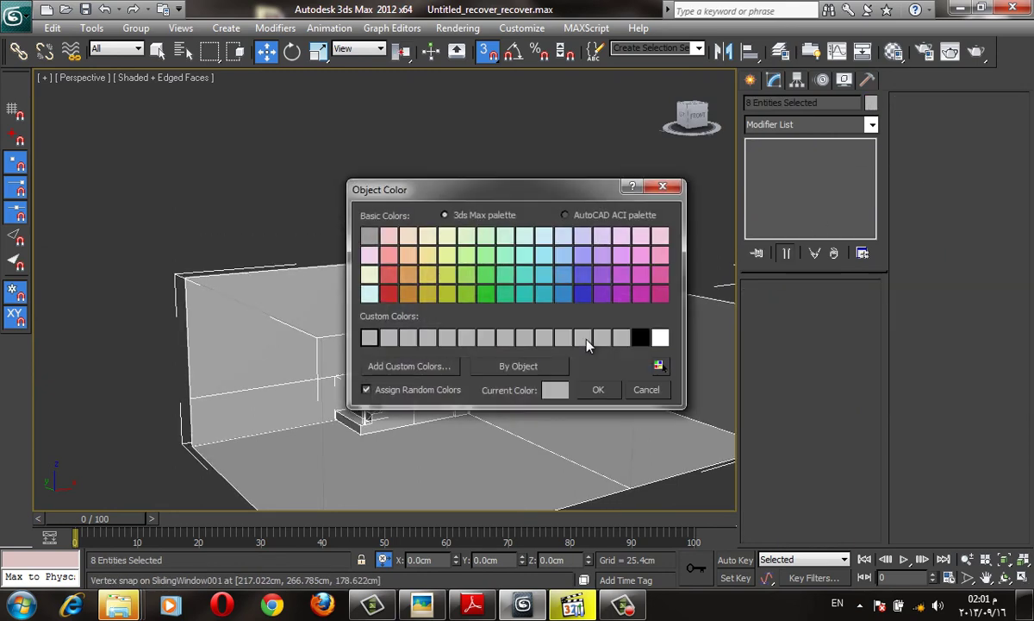
click(596, 389)
scroll(608, 280, up, 3)
scroll(479, 203, up, 3)
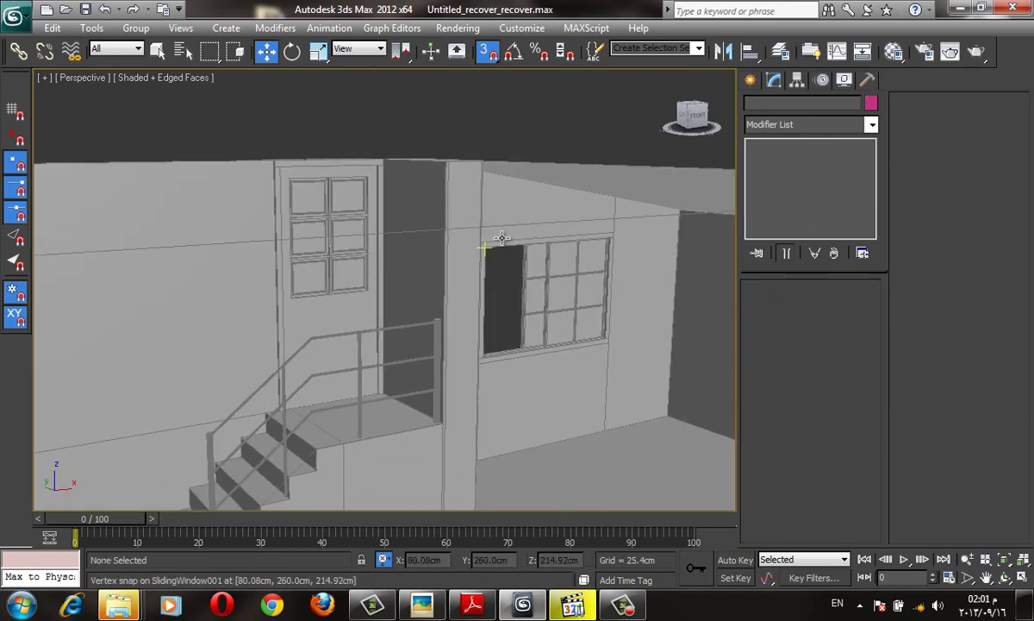
scroll(652, 285, up, 3)
scroll(575, 298, up, 2)
scroll(575, 297, up, 2)
scroll(605, 312, up, 2)
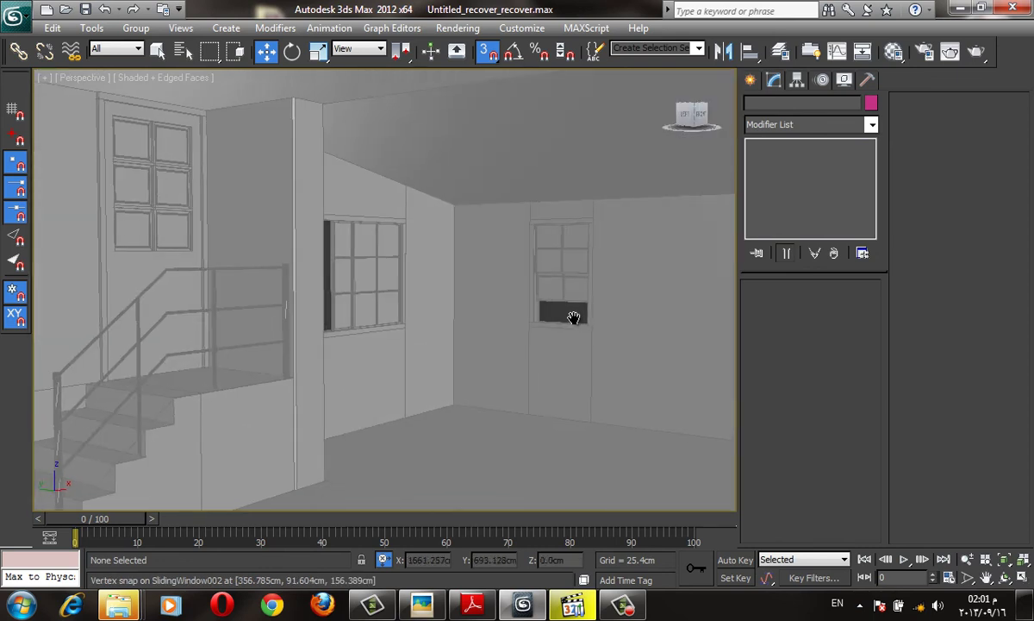
scroll(572, 321, up, 2)
scroll(554, 295, up, 1)
Orbit the room with edged faces toggled to inspect the uniformly gray objects
key(F4)
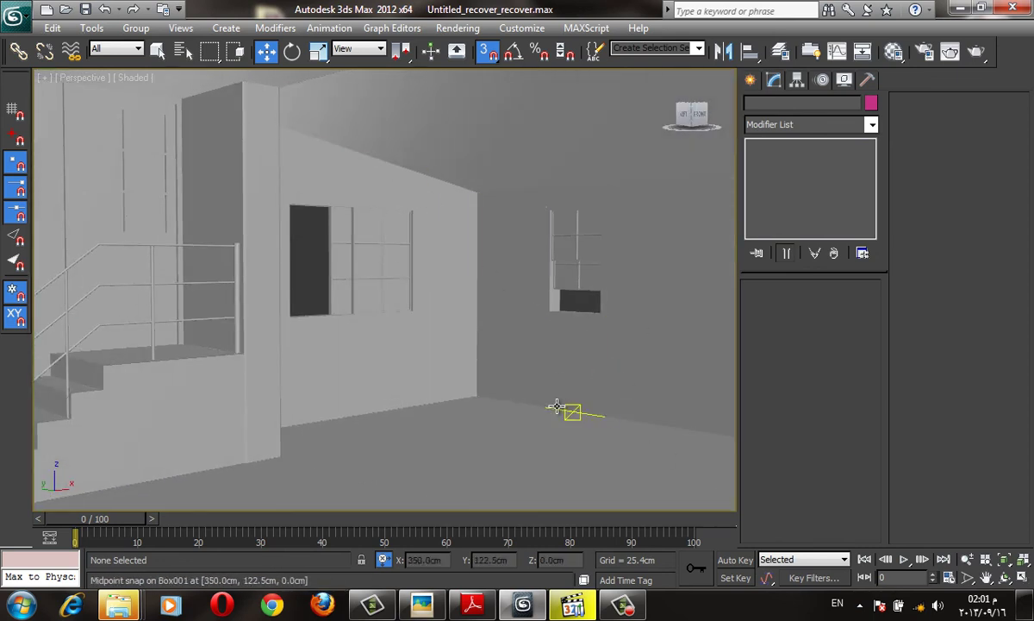
mouse_move(556, 407)
alt+middle_down()
mouse_move(393, 449)
mouse_move(533, 467)
mouse_move(600, 446)
mouse_move(600, 398)
mouse_move(495, 252)
mouse_move(568, 480)
alt+middle_up()
key(F4)
click(619, 604)
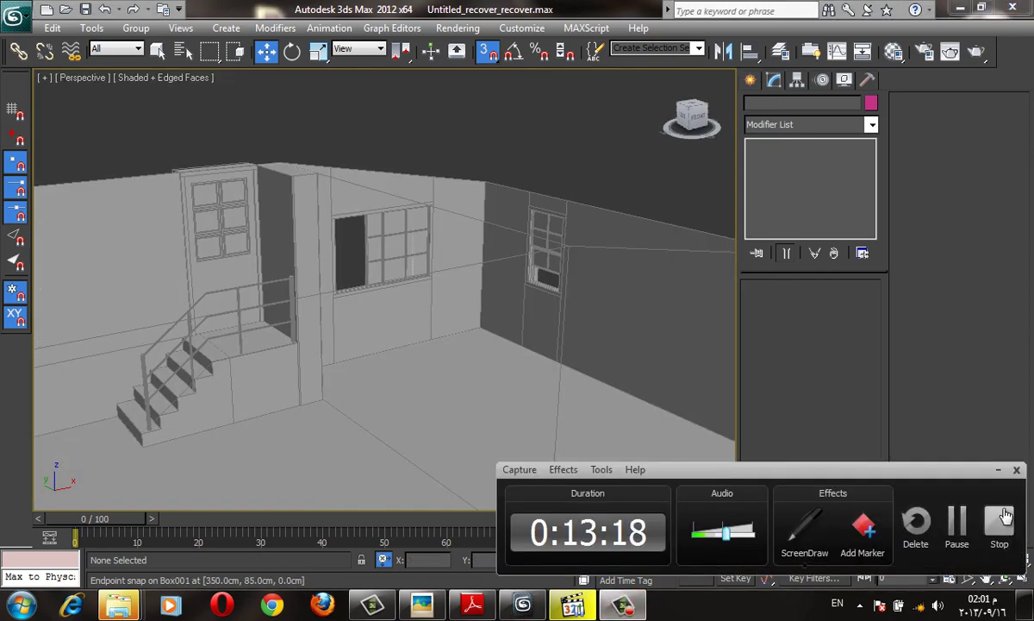